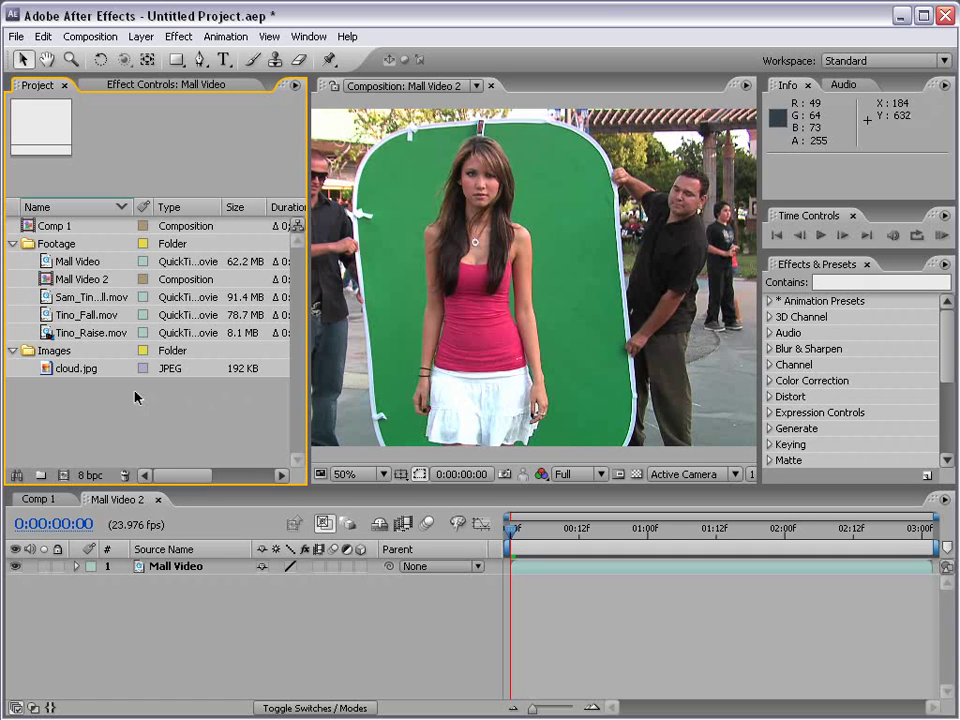
Create a new composition from Tino_Raise.mov and reveal the Transform properties of its layer
{"action": "left_click", "coordinate": [78, 333]}
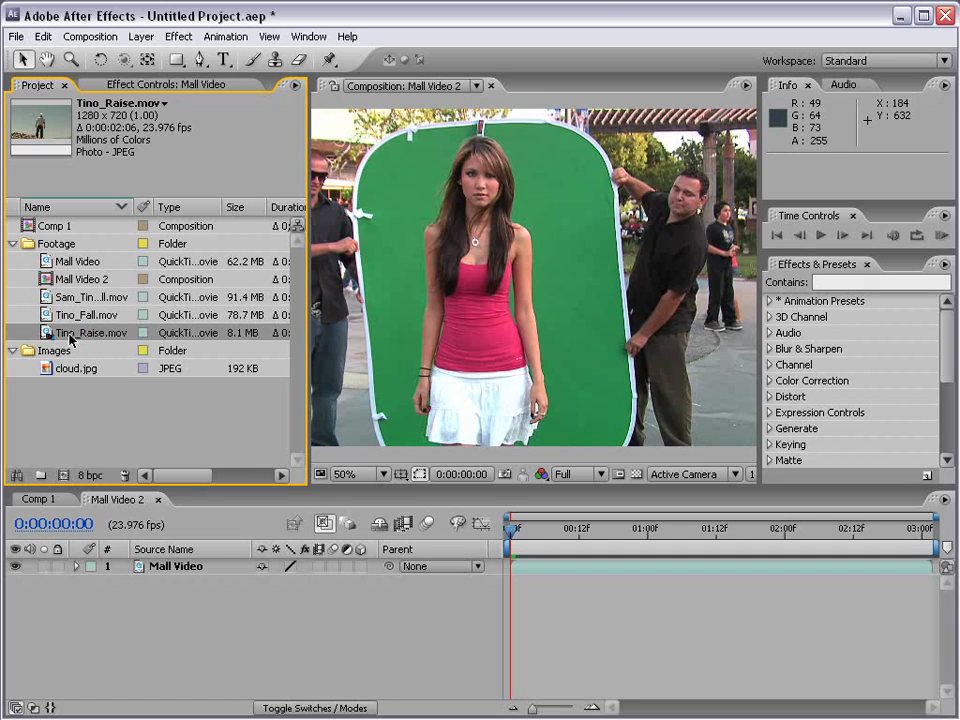
{"action": "left_click_drag", "start_coordinate": [94, 338], "coordinate": [63, 477]}
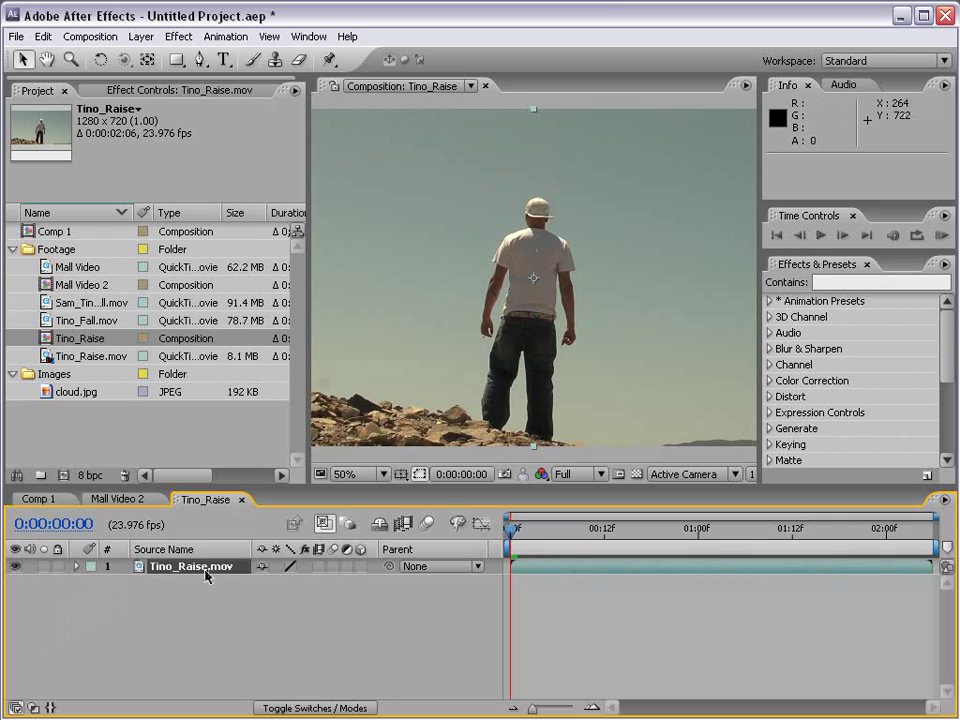
{"action": "left_click", "coordinate": [76, 567]}
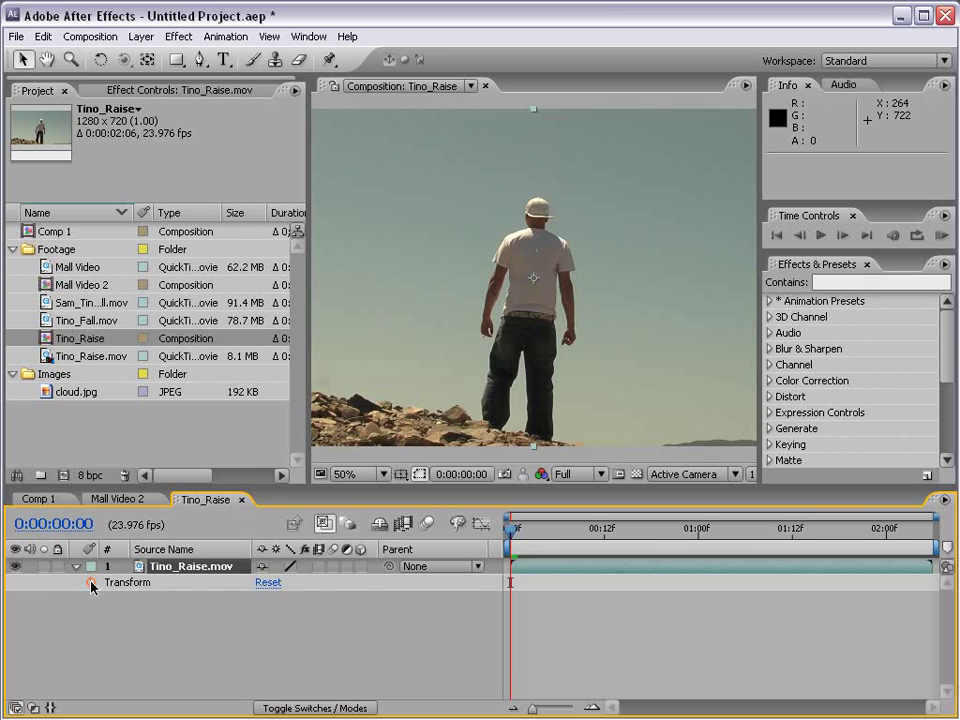
{"action": "left_click", "coordinate": [91, 582]}
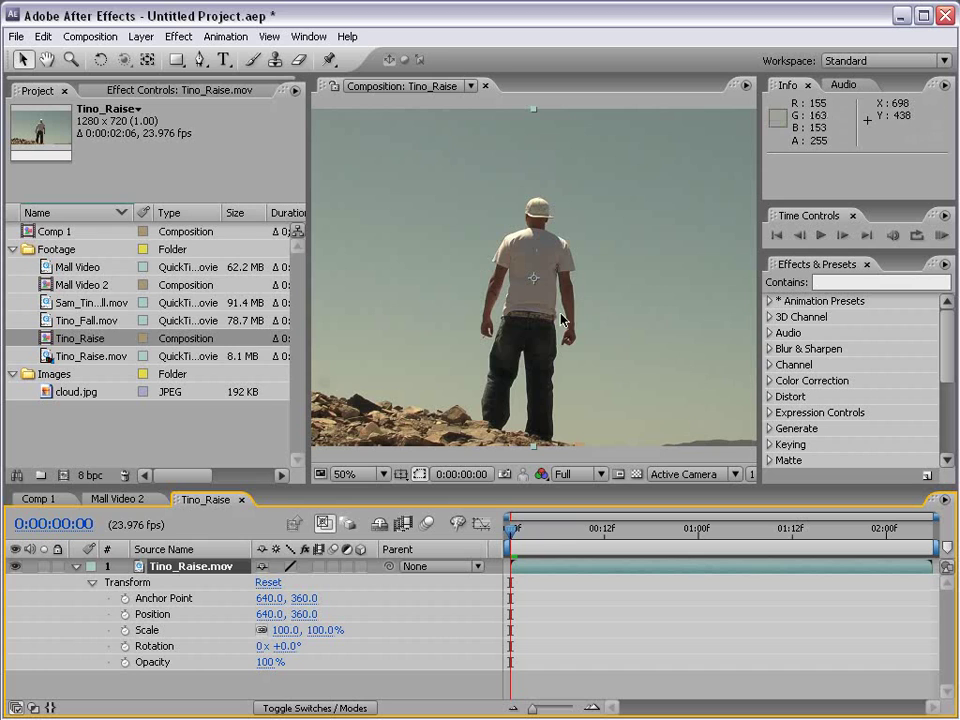
Rotate the Tino_Raise.mov layer to +5.0°, then try a scale change and undo it
{"action": "mouse_move", "coordinate": [272, 647]}
{"action": "left_mouse_down"}
{"action": "mouse_move", "coordinate": [305, 647]}
{"action": "mouse_move", "coordinate": [285, 647]}
{"action": "left_mouse_up"}
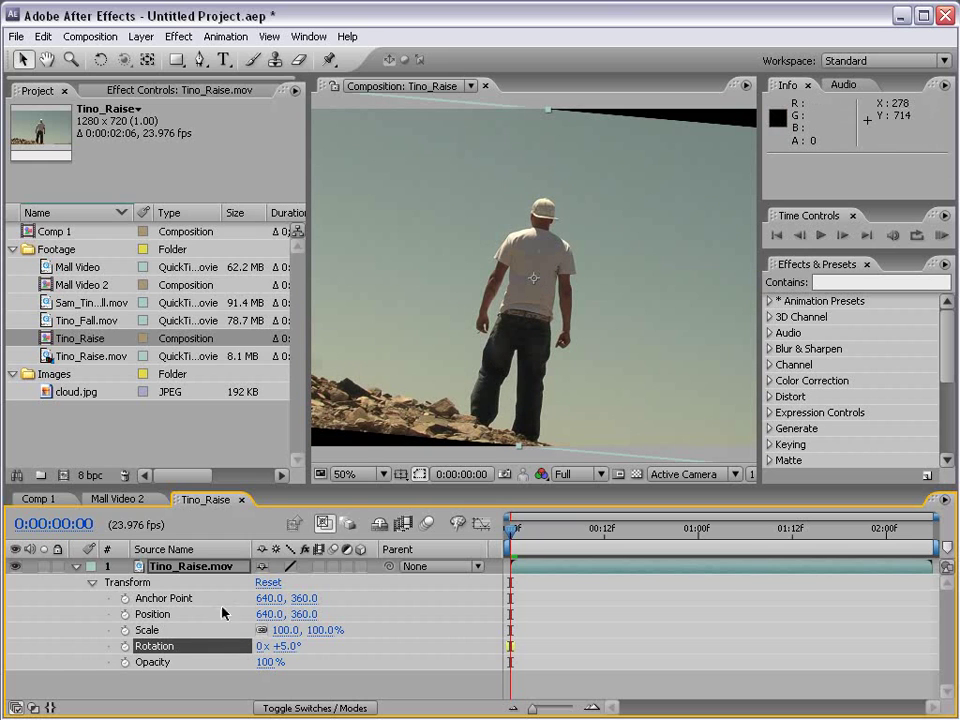
{"action": "left_click_drag", "start_coordinate": [322, 629], "coordinate": [352, 628]}
{"action": "key", "text": "ctrl+z"}
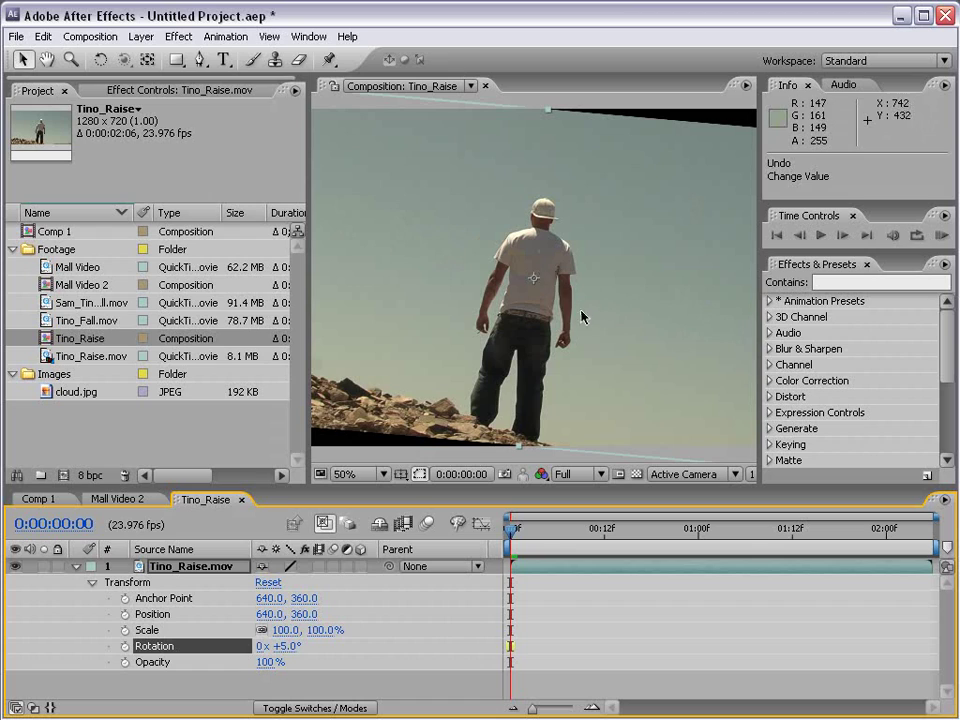
Move the layer's anchor point onto the man's head with the Pan Behind tool, then rotate the layer to -1.0° around it
{"action": "left_click", "coordinate": [147, 61]}
{"action": "left_click_drag", "start_coordinate": [537, 284], "coordinate": [540, 226]}
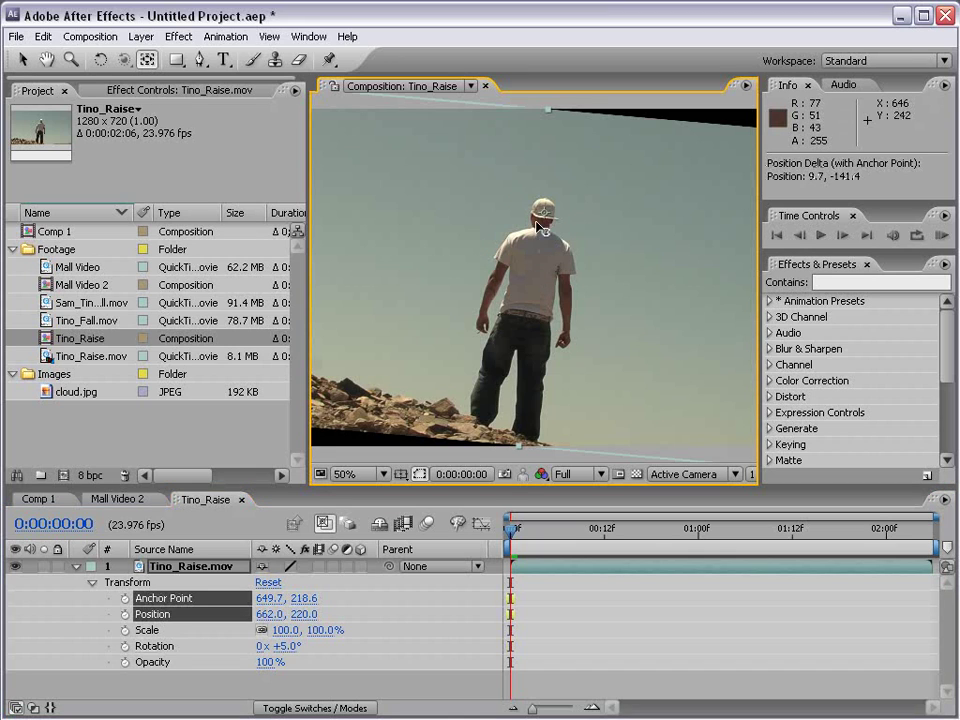
{"action": "left_click_drag", "start_coordinate": [287, 646], "coordinate": [316, 656]}
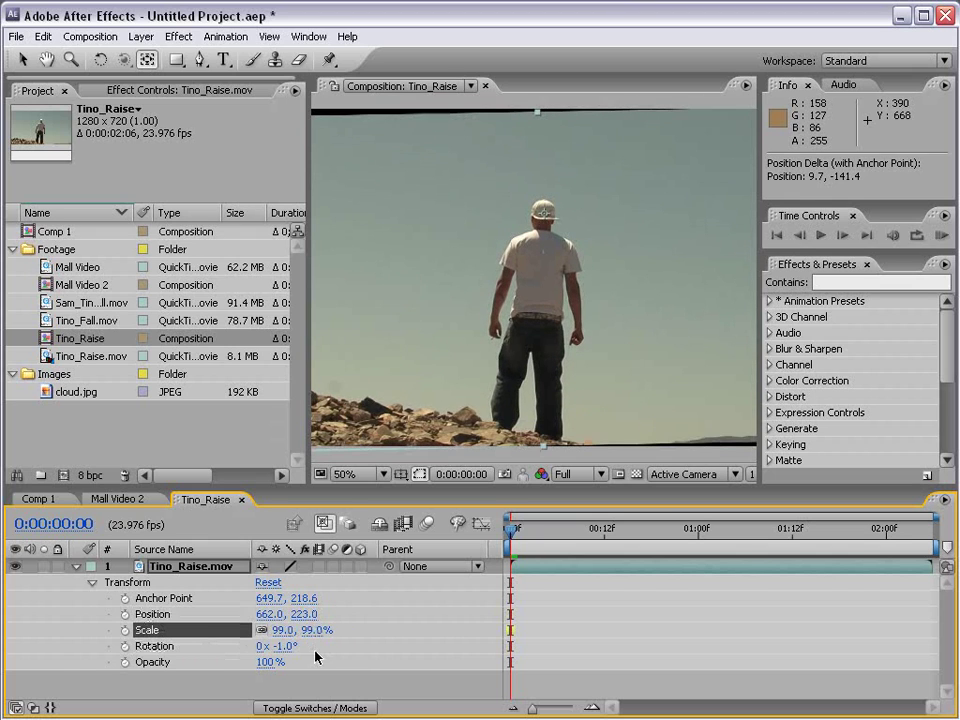
{"action": "key", "text": "ctrl+z"}
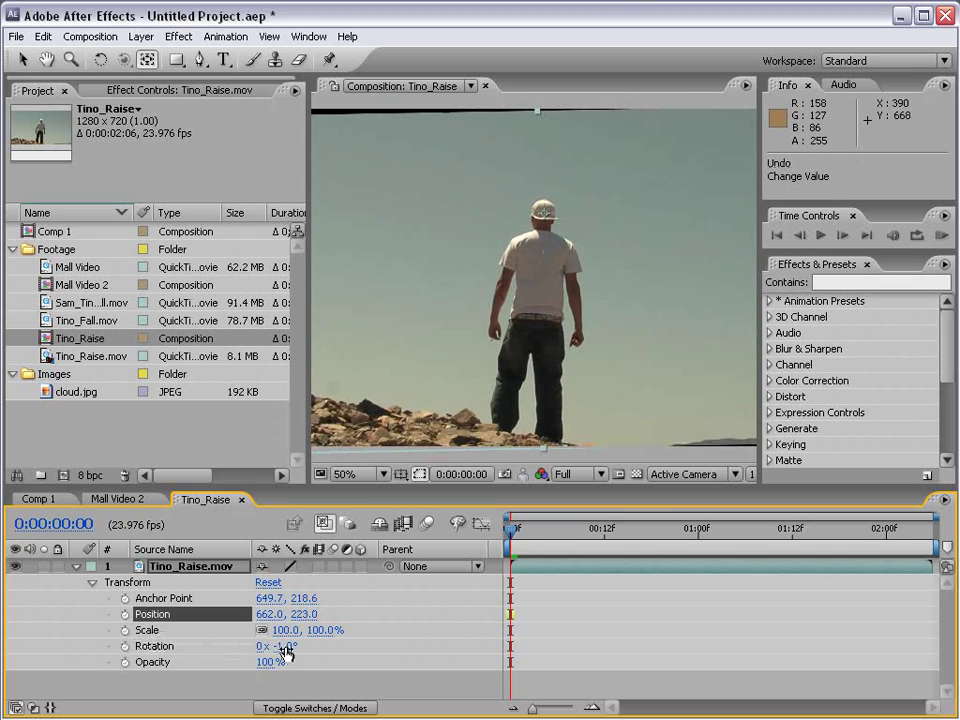
Reset all transform properties of the Tino_Raise.mov layer and return to the Selection tool
{"action": "left_click_drag", "start_coordinate": [268, 662], "coordinate": [240, 662]}
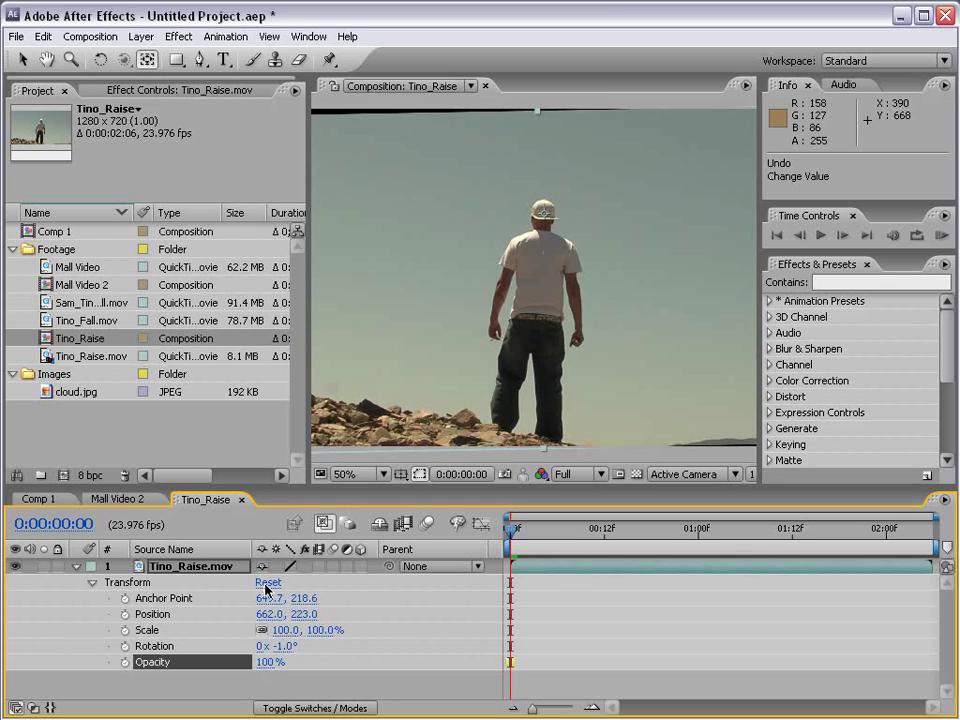
{"action": "left_click", "coordinate": [267, 582]}
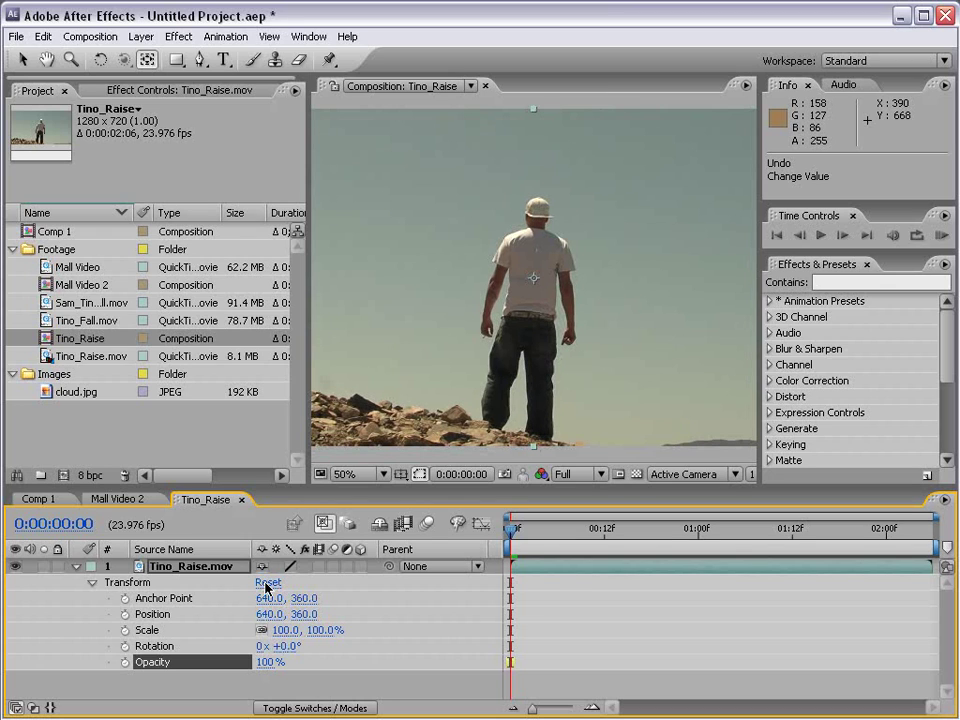
{"action": "right_click", "coordinate": [161, 620]}
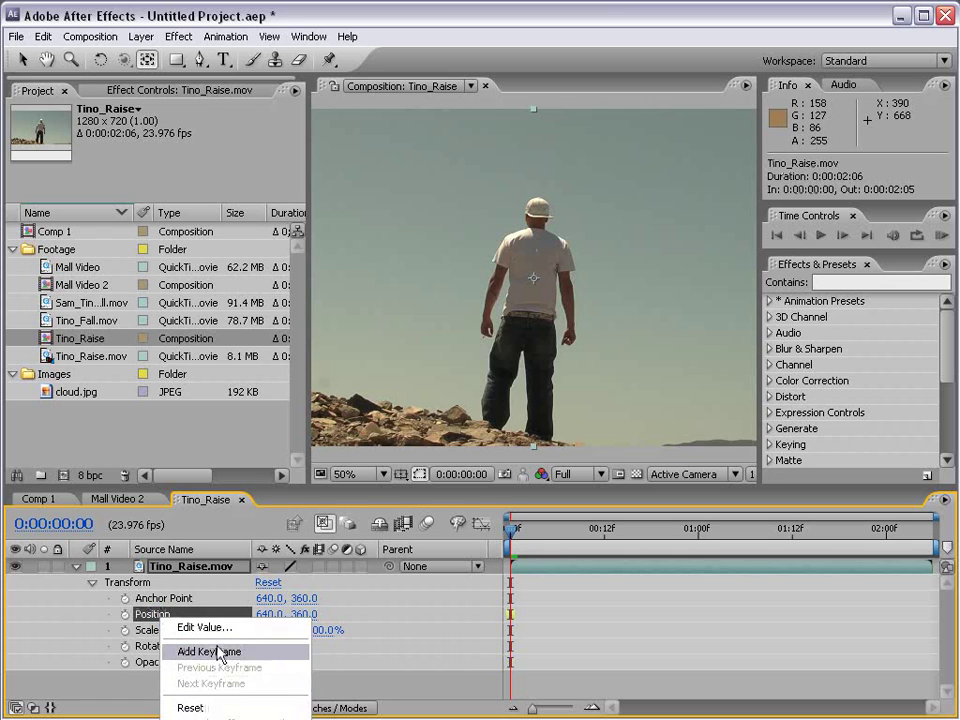
{"action": "left_click", "coordinate": [190, 707]}
{"action": "left_click", "coordinate": [353, 681]}
{"action": "left_click", "coordinate": [353, 662]}
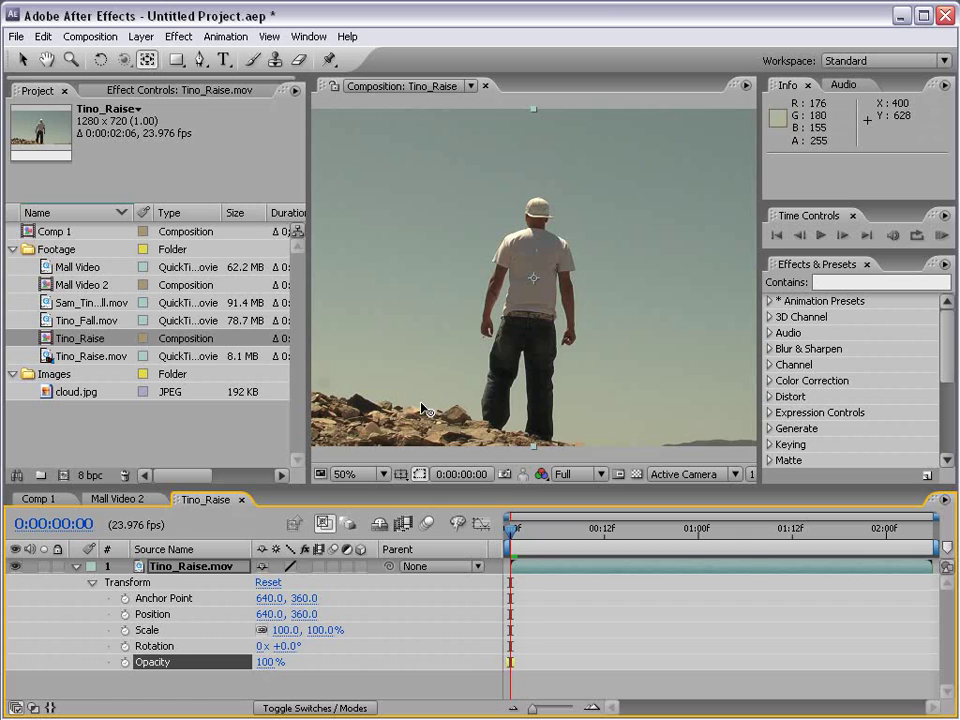
{"action": "left_click", "coordinate": [28, 63]}
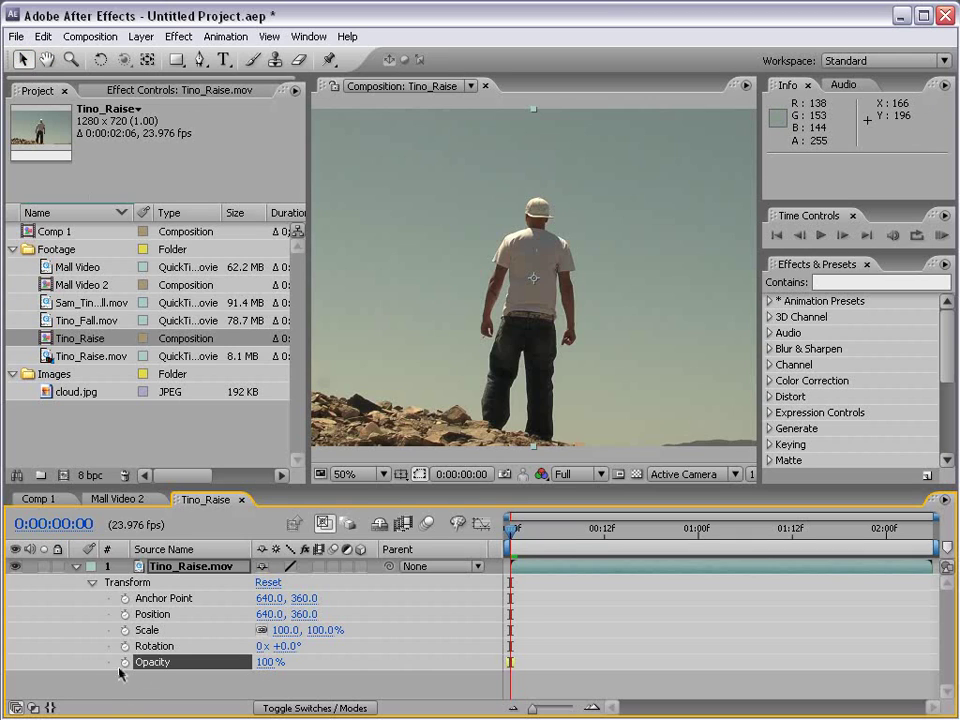
Set the layer's opacity to 0% and add an Opacity keyframe at 0:00:00:00
{"action": "mouse_move", "coordinate": [268, 662]}
{"action": "left_mouse_down"}
{"action": "mouse_move", "coordinate": [170, 662]}
{"action": "mouse_move", "coordinate": [260, 662]}
{"action": "left_mouse_up"}
{"action": "left_click_drag", "start_coordinate": [562, 536], "coordinate": [489, 540]}
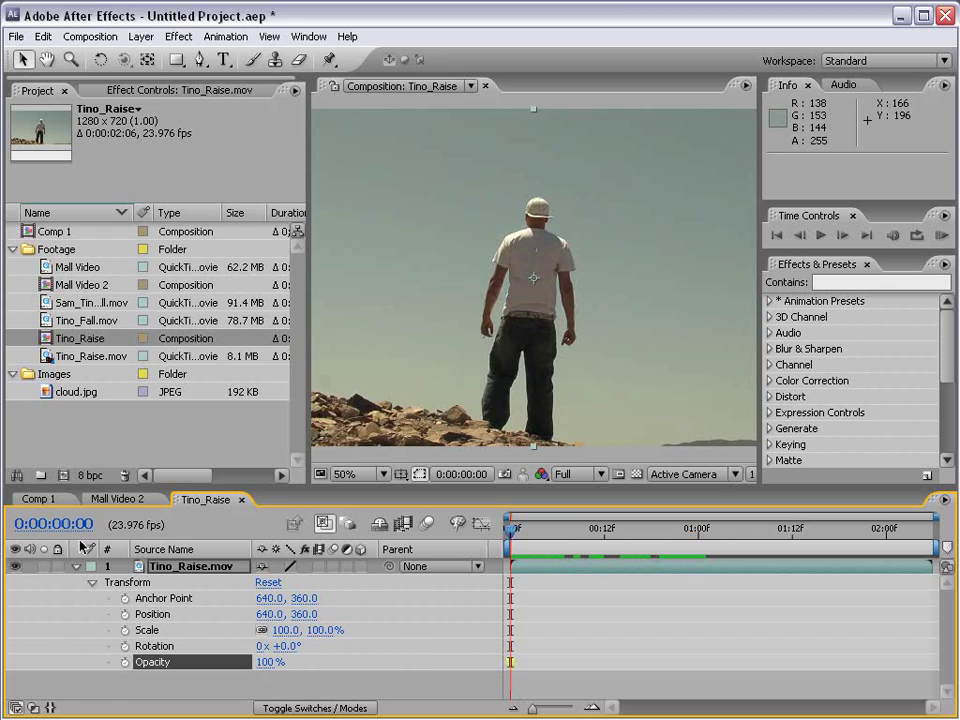
{"action": "left_click", "coordinate": [267, 662]}
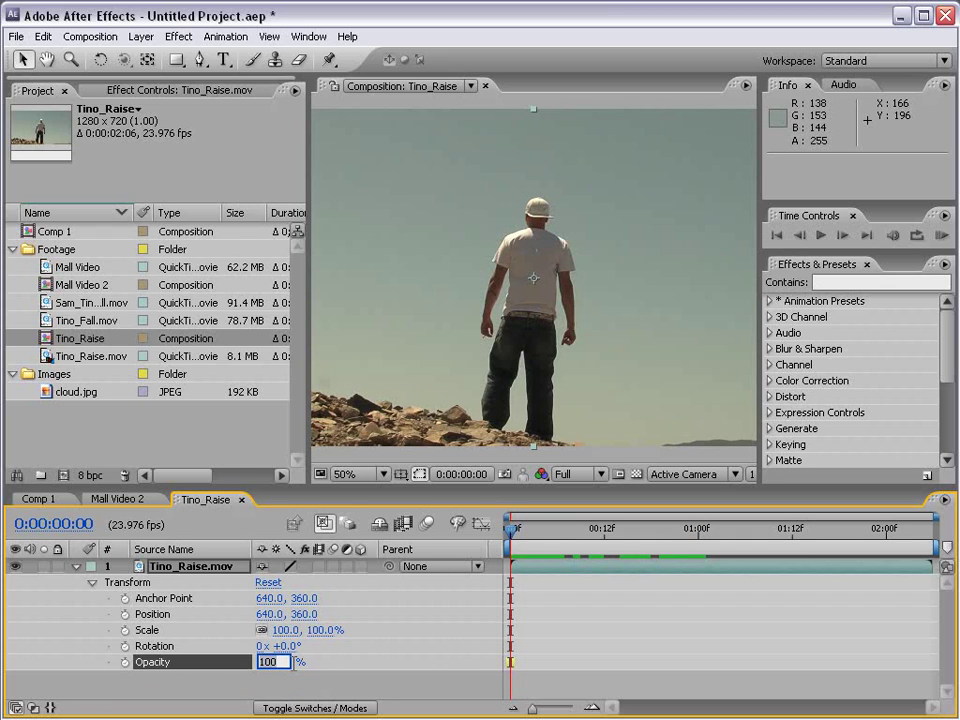
{"action": "type", "text": "0"}
{"action": "key", "text": "Return"}
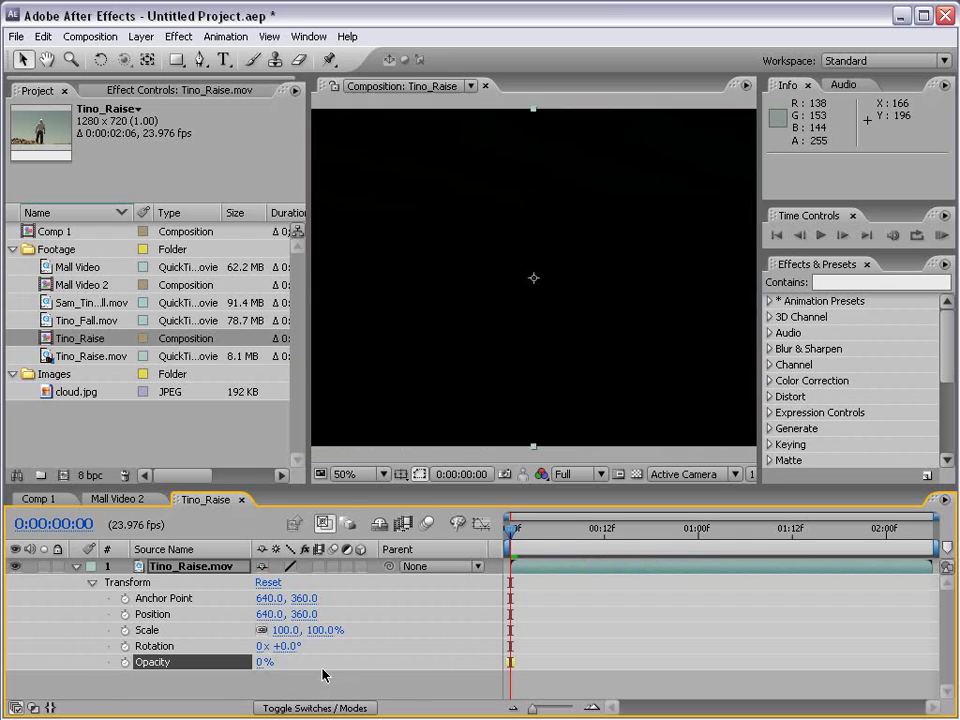
{"action": "left_click", "coordinate": [125, 662]}
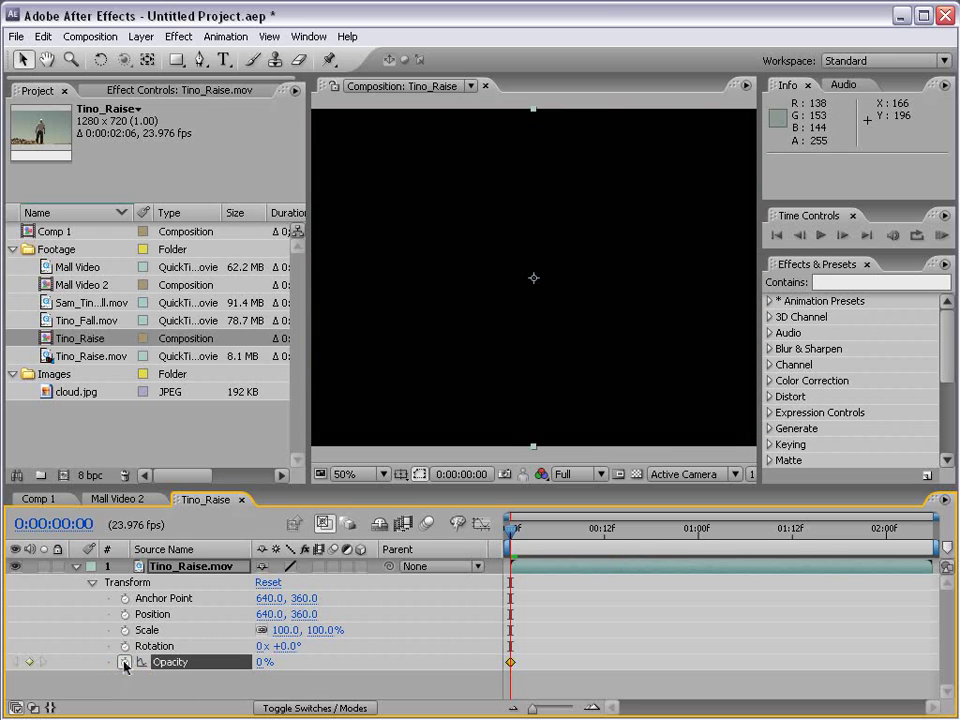
Add a second Opacity keyframe of 100% at 0:00:01:00
{"action": "left_click_drag", "start_coordinate": [540, 530], "coordinate": [580, 530]}
{"action": "left_click_drag", "start_coordinate": [506, 528], "coordinate": [696, 537]}
{"action": "left_click", "coordinate": [518, 536]}
{"action": "left_click_drag", "start_coordinate": [518, 537], "coordinate": [700, 548]}
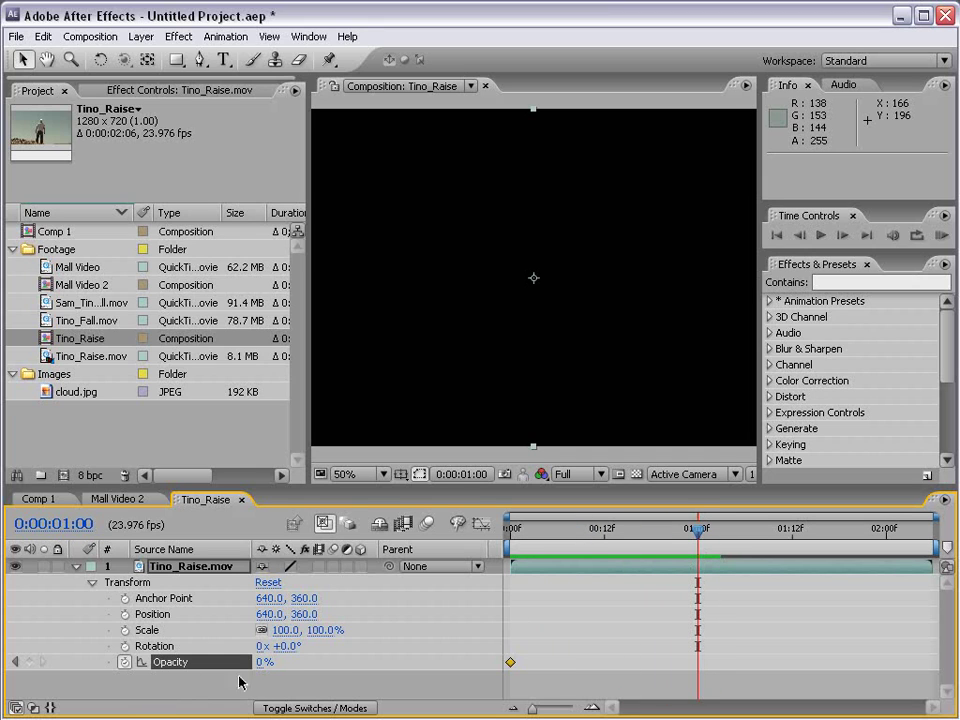
{"action": "left_click_drag", "start_coordinate": [264, 662], "coordinate": [290, 662]}
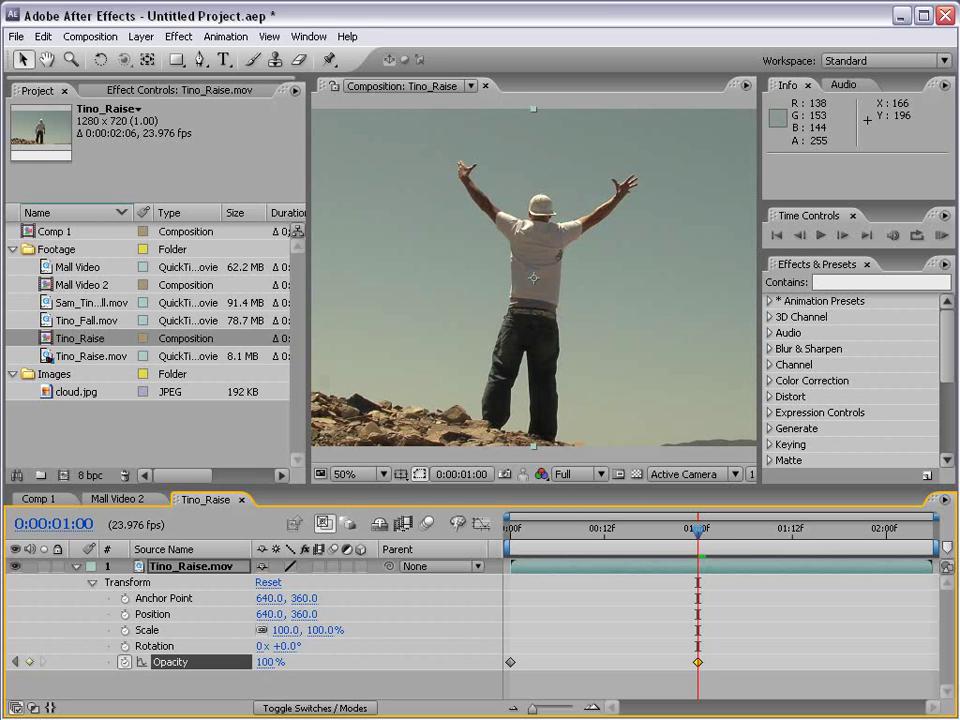
Preview the opacity fade-in and scrub between its two keyframes to examine the interpolated values
{"action": "left_click", "coordinate": [941, 236]}
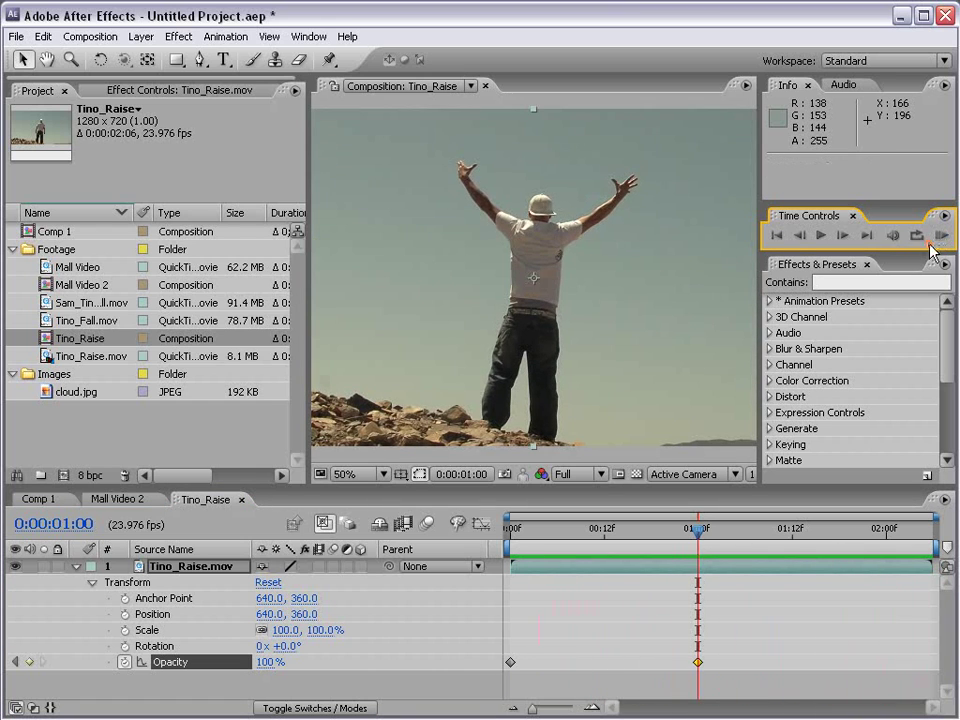
{"action": "left_click_drag", "start_coordinate": [538, 528], "coordinate": [540, 568]}
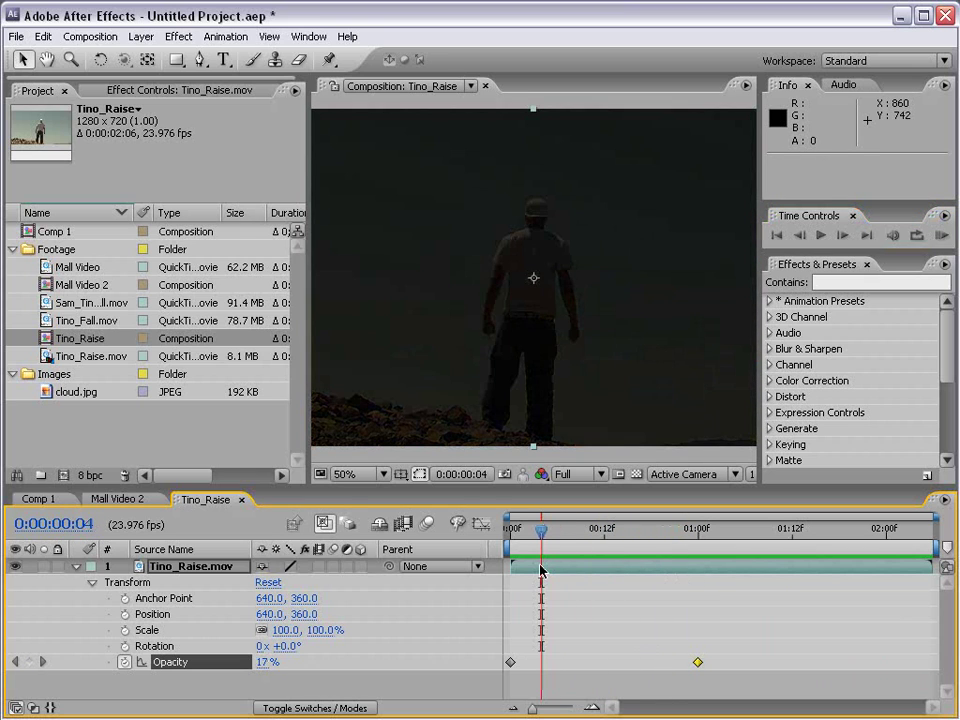
{"action": "left_click_drag", "start_coordinate": [540, 568], "coordinate": [624, 569]}
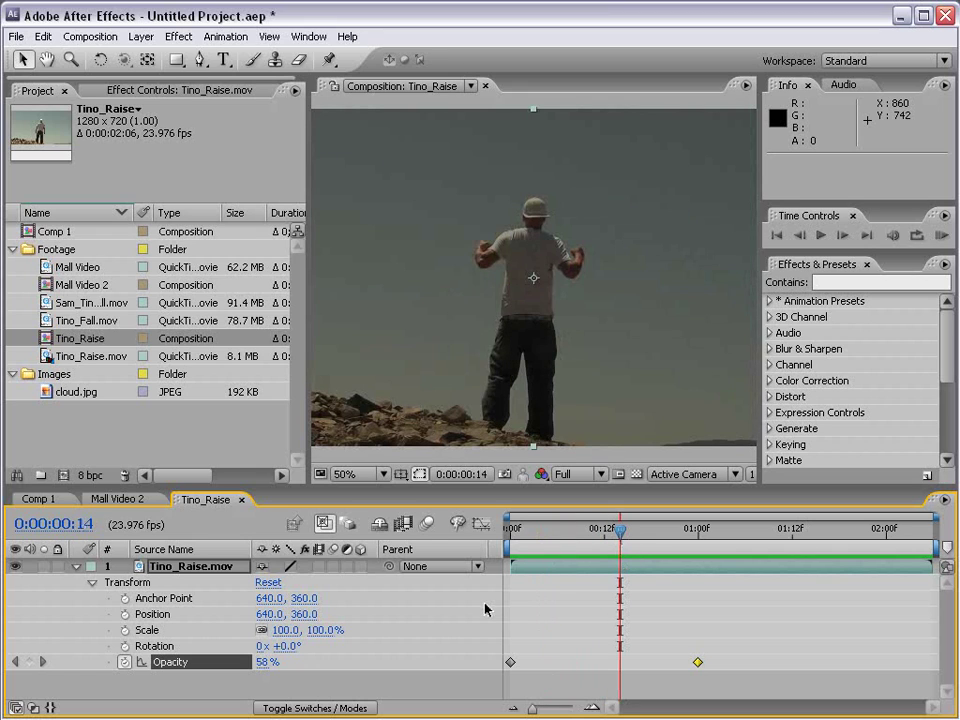
{"action": "left_click_drag", "start_coordinate": [640, 534], "coordinate": [706, 532]}
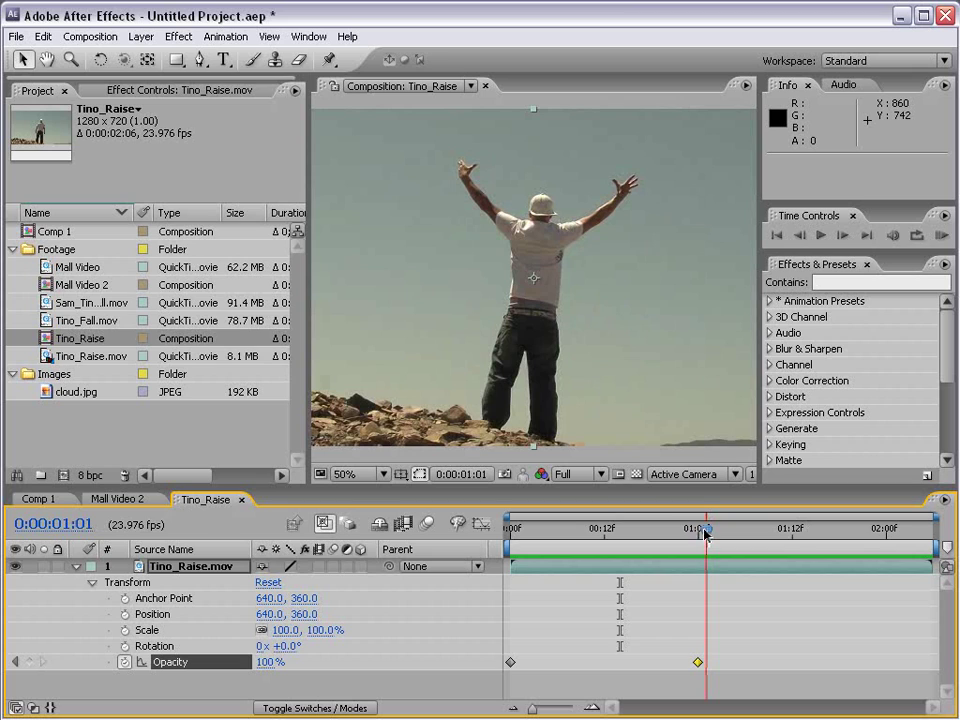
Remove the Opacity animation and add a Position keyframe at 0:00:00:00
{"action": "left_click", "coordinate": [124, 662]}
{"action": "left_click_drag", "start_coordinate": [704, 531], "coordinate": [492, 548]}
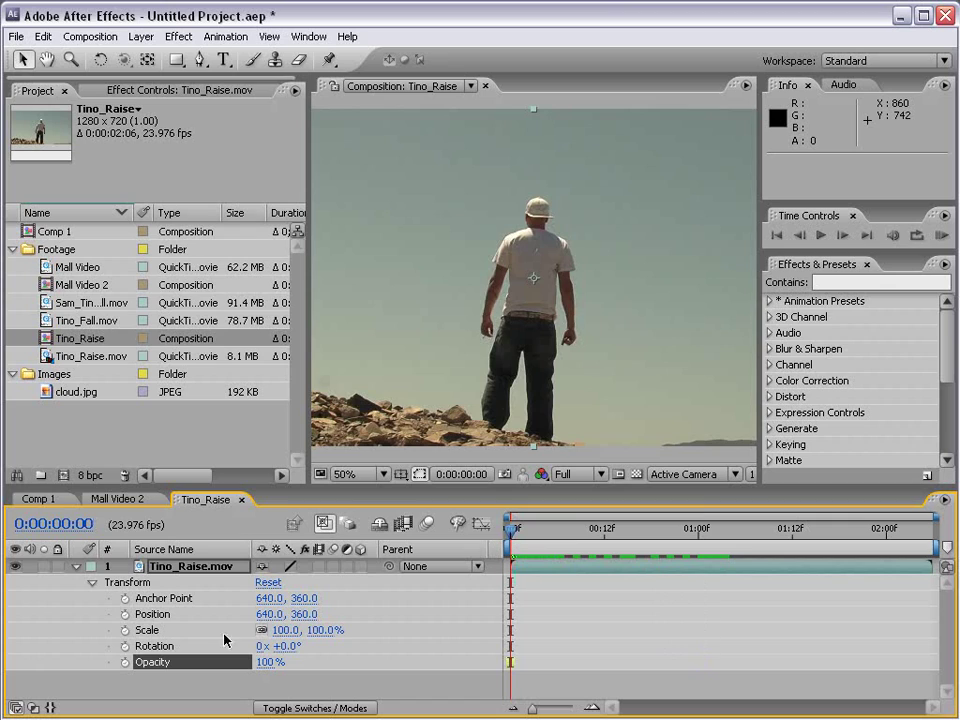
{"action": "left_click", "coordinate": [125, 614]}
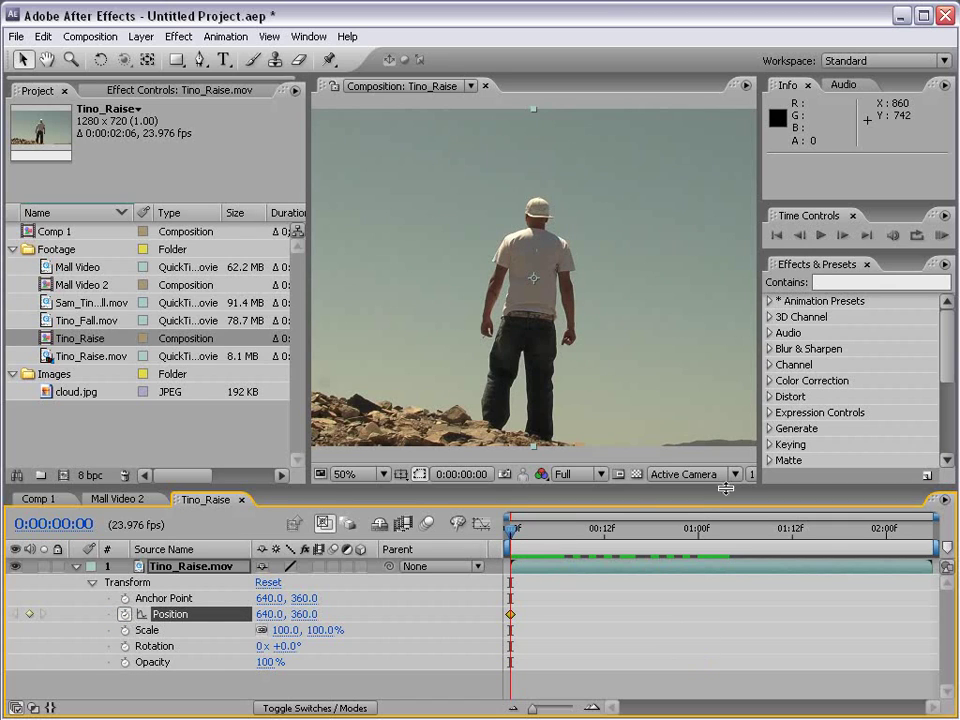
Add a Position keyframe at 0:00:00:09 by moving the layer to about 980, 224
{"action": "left_click_drag", "start_coordinate": [523, 540], "coordinate": [578, 540]}
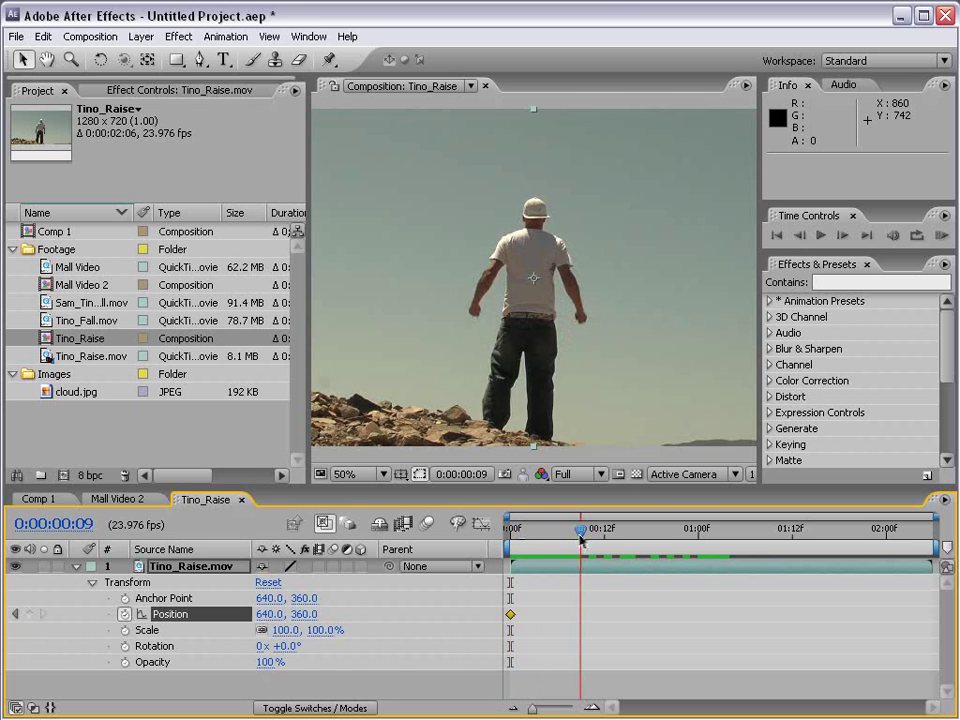
{"action": "left_click_drag", "start_coordinate": [391, 351], "coordinate": [561, 283]}
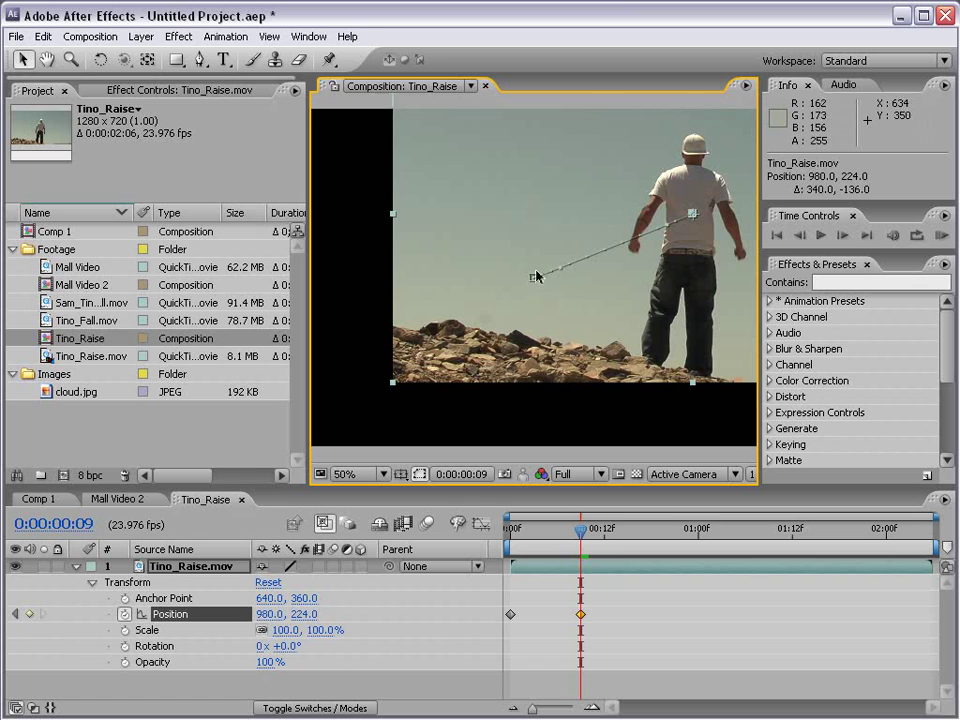
{"action": "mouse_move", "coordinate": [578, 538]}
{"action": "left_mouse_down"}
{"action": "mouse_move", "coordinate": [514, 544]}
{"action": "mouse_move", "coordinate": [575, 548]}
{"action": "left_mouse_up"}
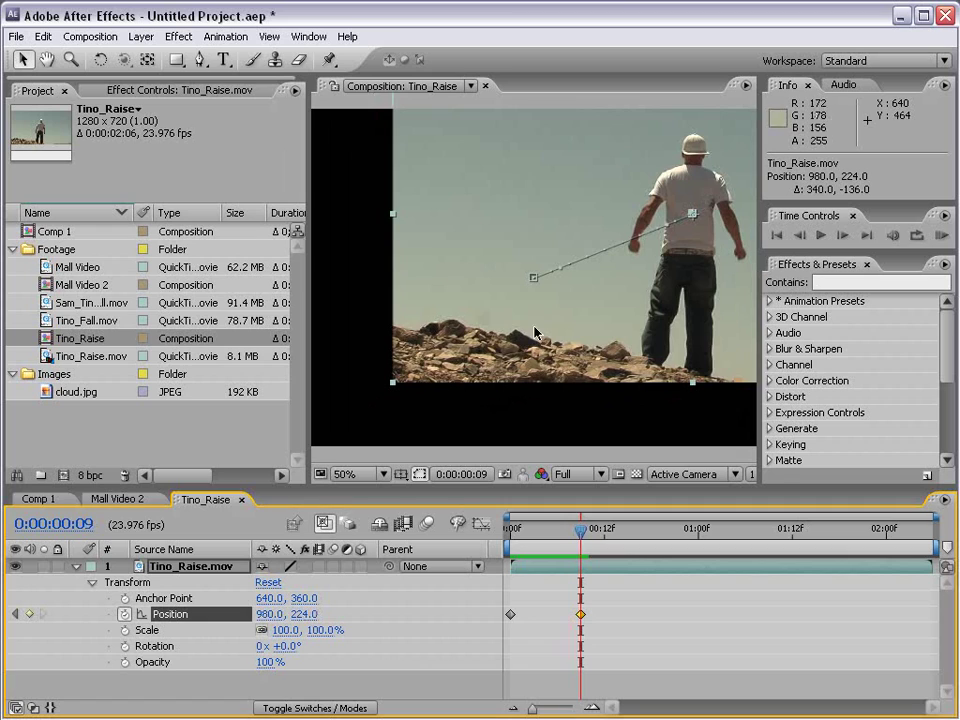
Reset the layer's Position at the 0:00:00:09 keyframe
{"action": "key", "text": "comma"}
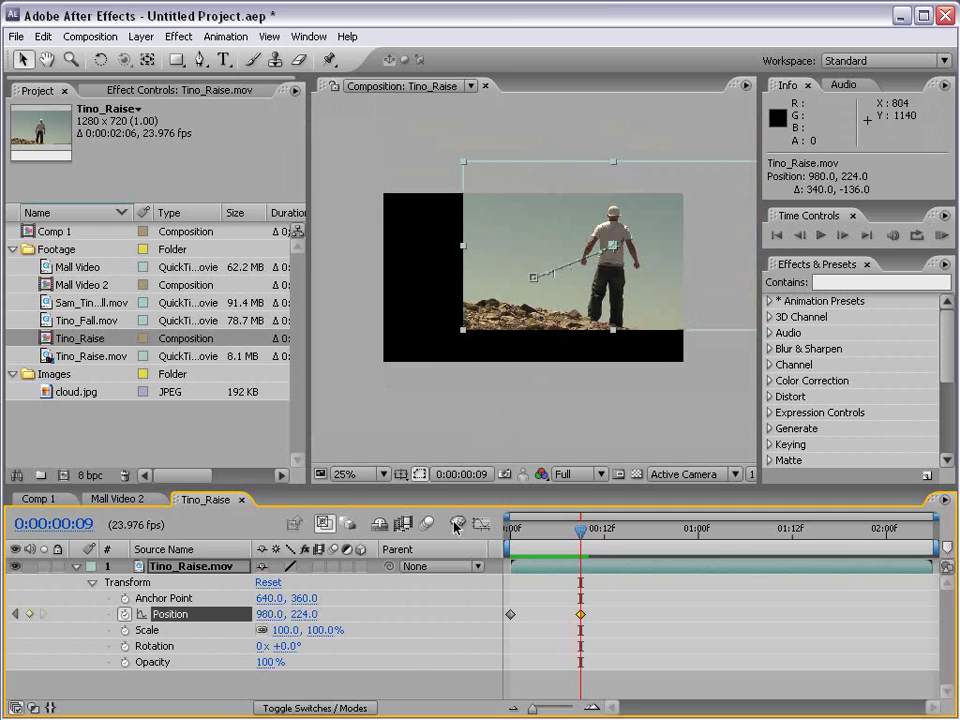
{"action": "right_click", "coordinate": [172, 628]}
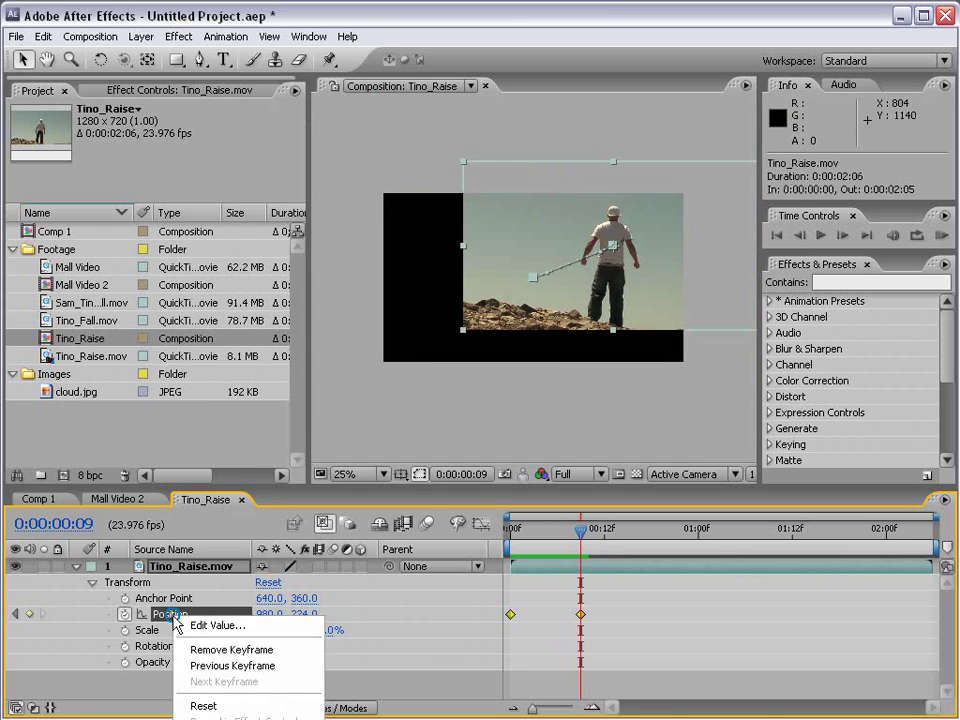
{"action": "left_click", "coordinate": [210, 704]}
Move the layer horizontally out of frame to about -724, 360 at 0:00:00:00 and preview the slide-in animation
{"action": "left_click_drag", "start_coordinate": [575, 532], "coordinate": [525, 538]}
{"action": "key", "text": "Home"}
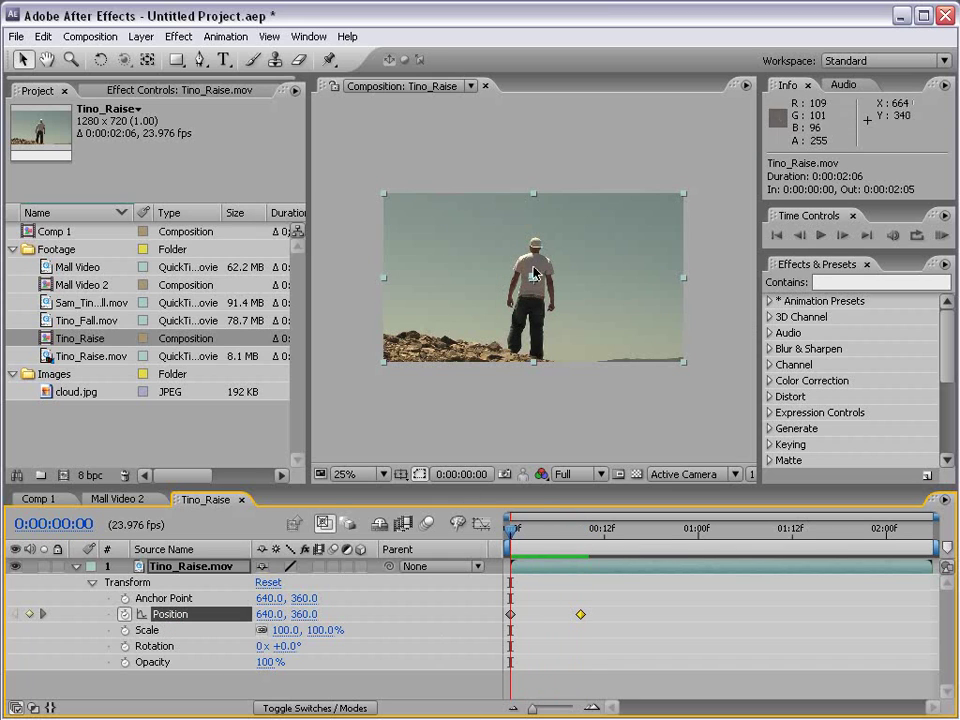
{"action": "left_click_drag", "start_coordinate": [662, 345], "coordinate": [368, 345]}
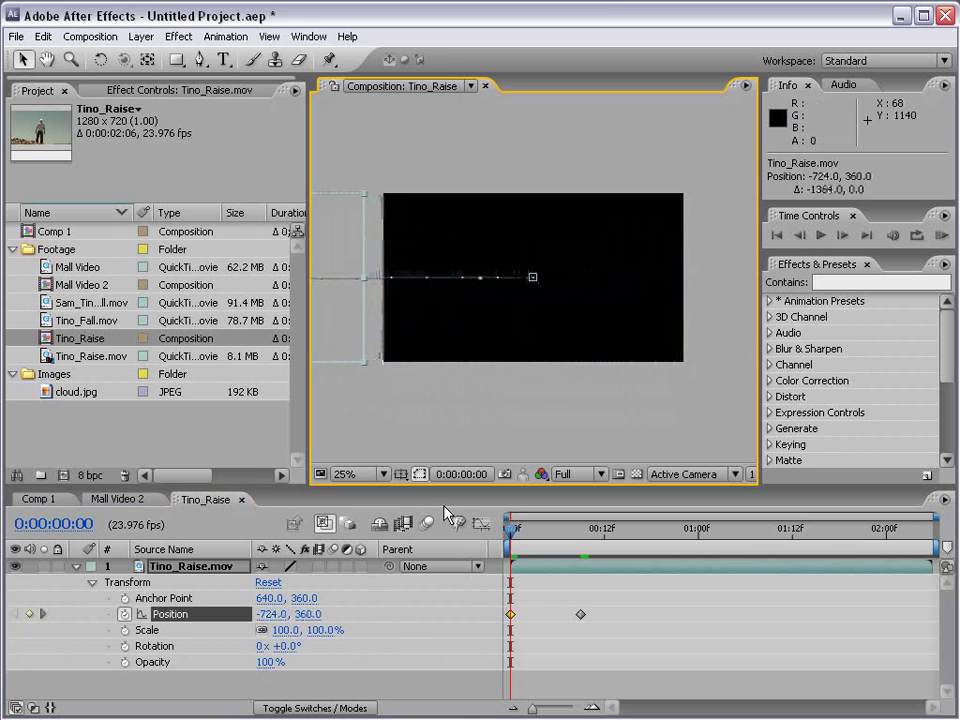
{"action": "left_click_drag", "start_coordinate": [514, 528], "coordinate": [582, 540]}
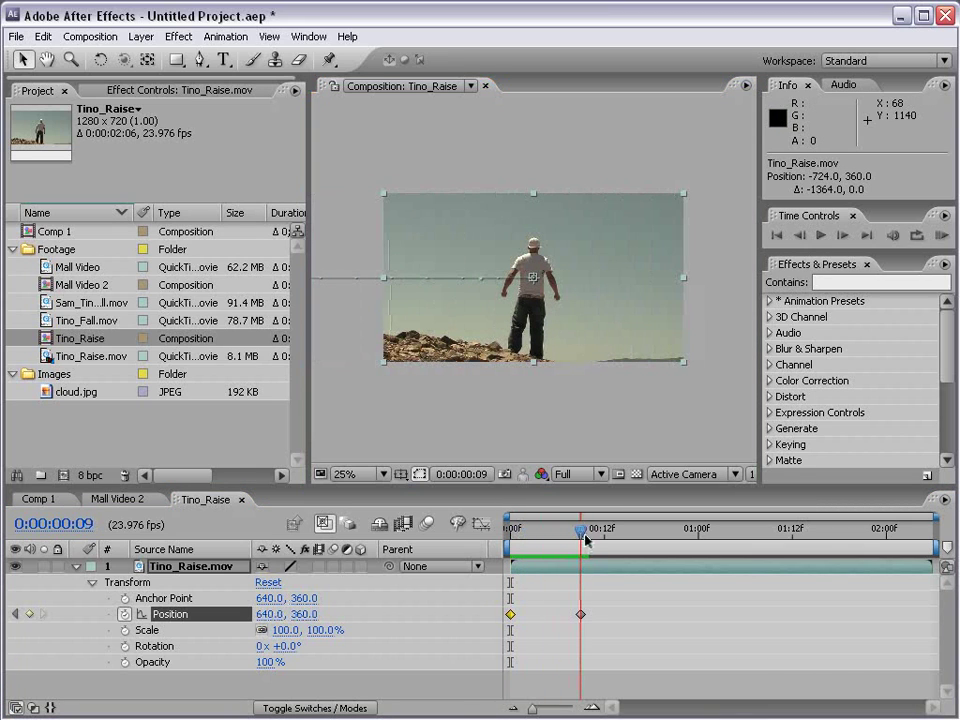
{"action": "left_click", "coordinate": [941, 238]}
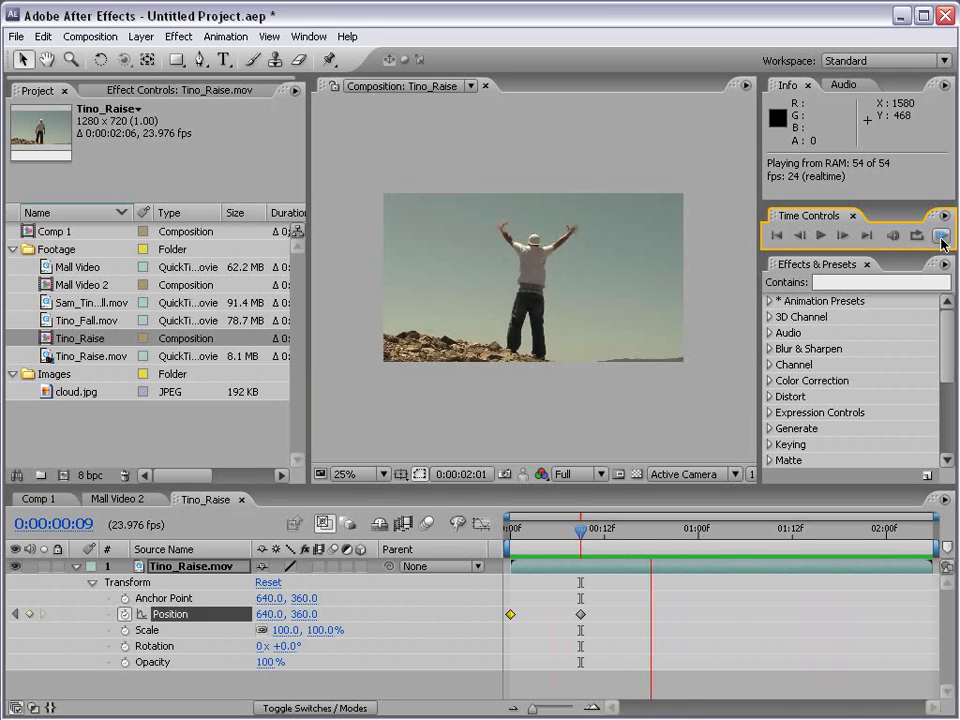
Stop the preview and limit the work area to 0:00:00:00 through 0:00:00:21
{"action": "left_click", "coordinate": [656, 615]}
{"action": "left_click_drag", "start_coordinate": [570, 540], "coordinate": [676, 538]}
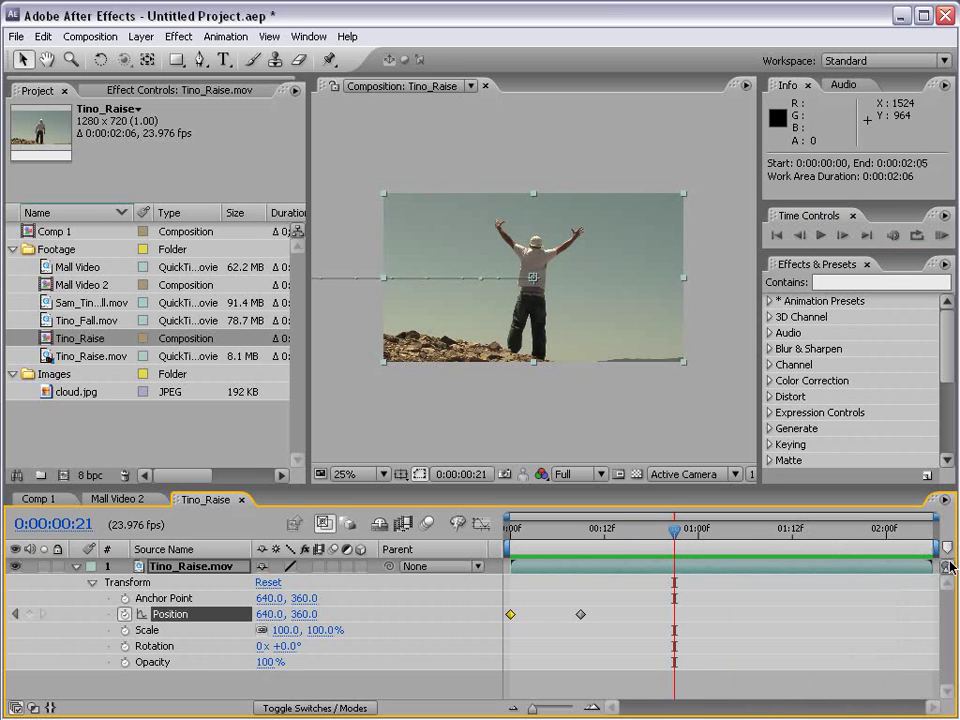
{"action": "key", "text": "n"}
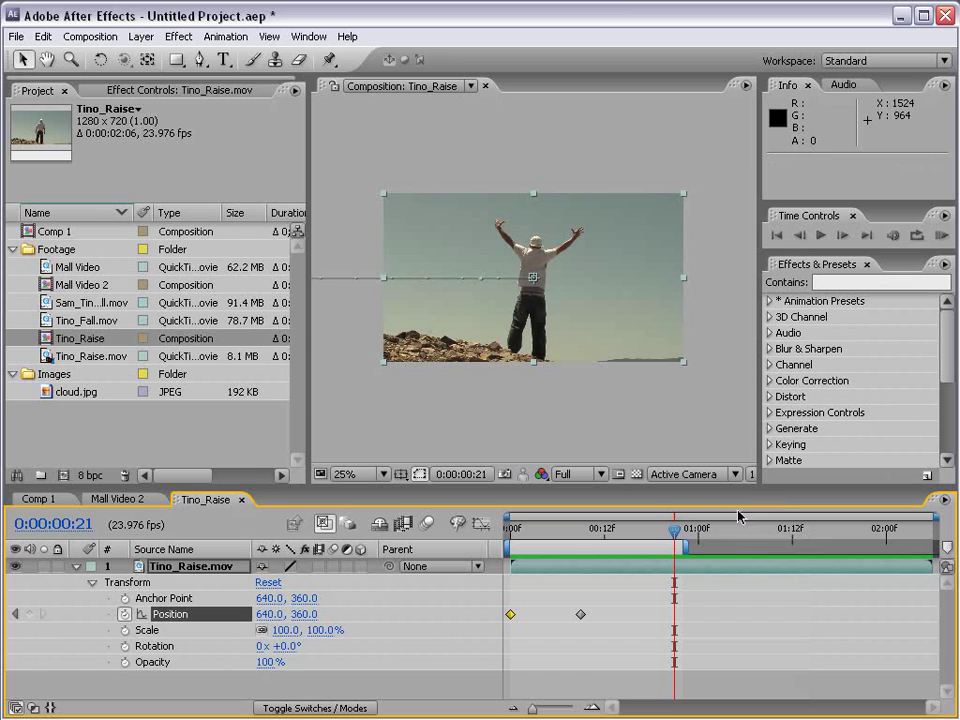
{"action": "left_click_drag", "start_coordinate": [676, 537], "coordinate": [581, 540]}
{"action": "key", "text": "b"}
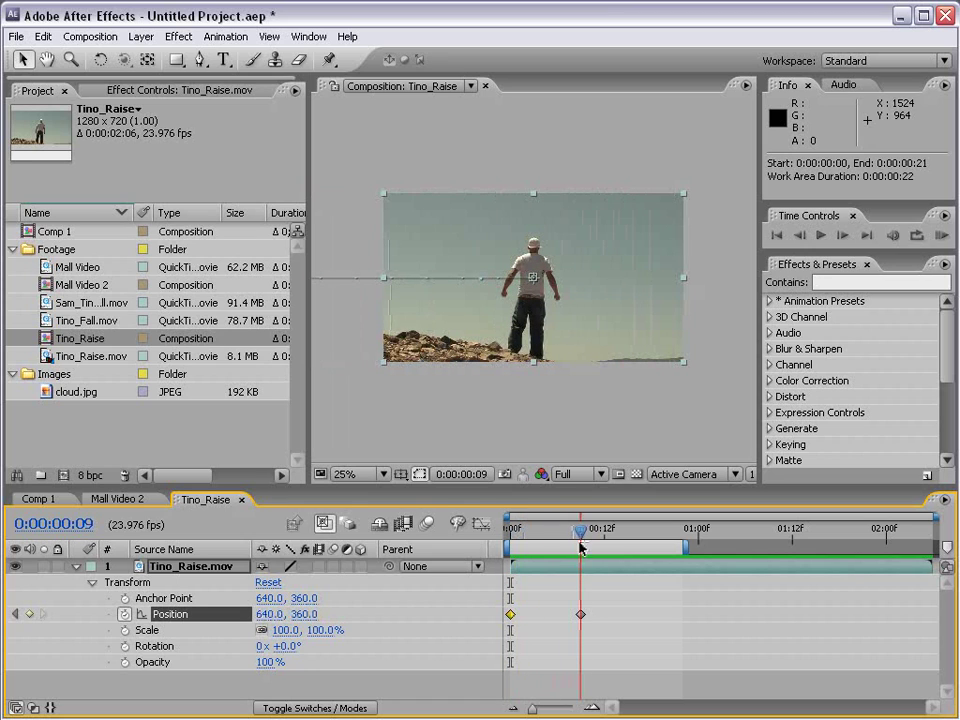
Apply Easy Ease to the Position keyframe at 0:00:00:09 and preview the slide-in within the work area
{"action": "left_click", "coordinate": [581, 614]}
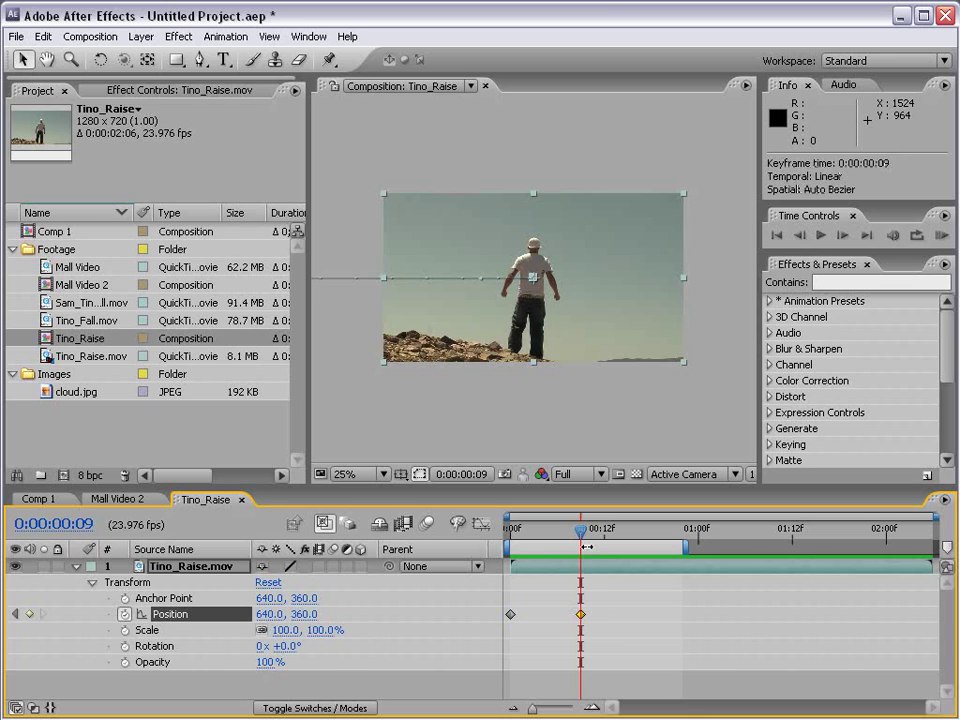
{"action": "key", "text": "F9"}
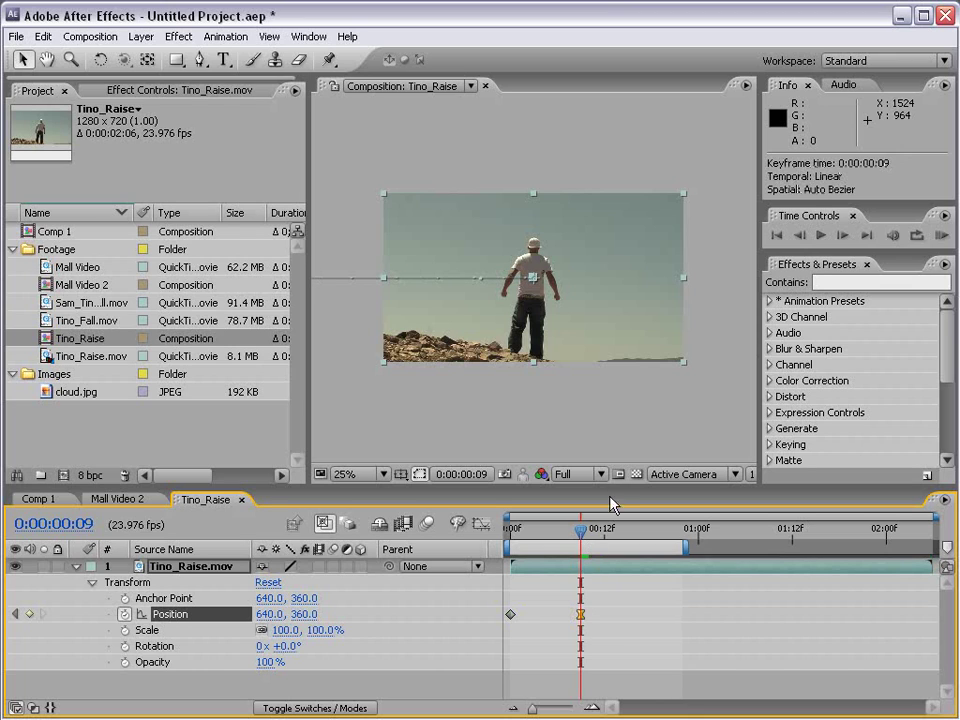
{"action": "key", "text": "space"}
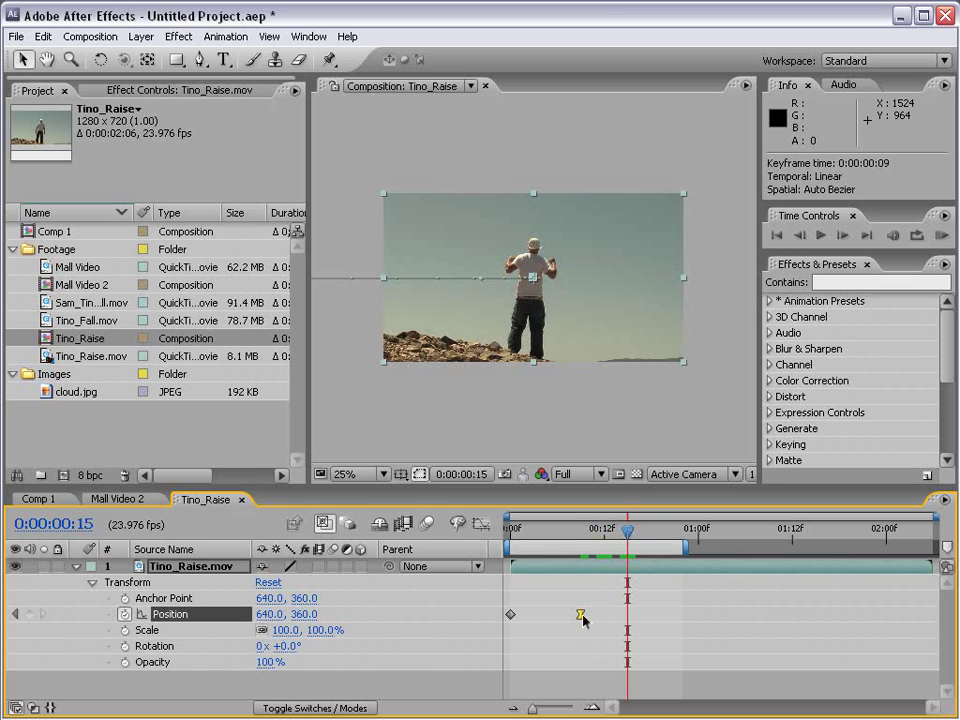
{"action": "left_click_drag", "start_coordinate": [584, 534], "coordinate": [552, 537]}
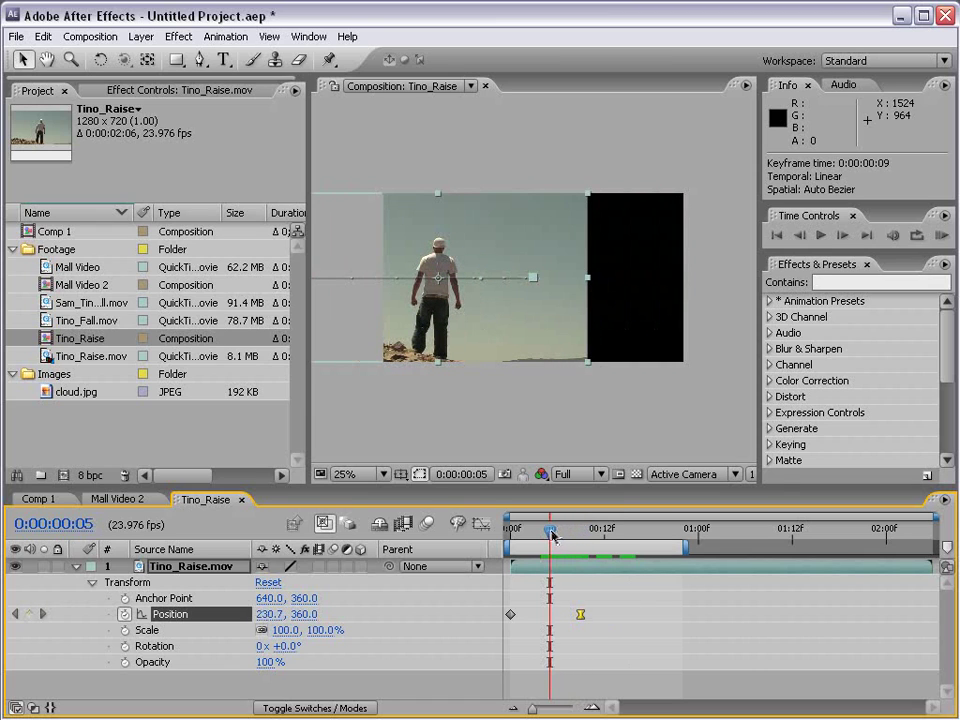
{"action": "left_click", "coordinate": [944, 238]}
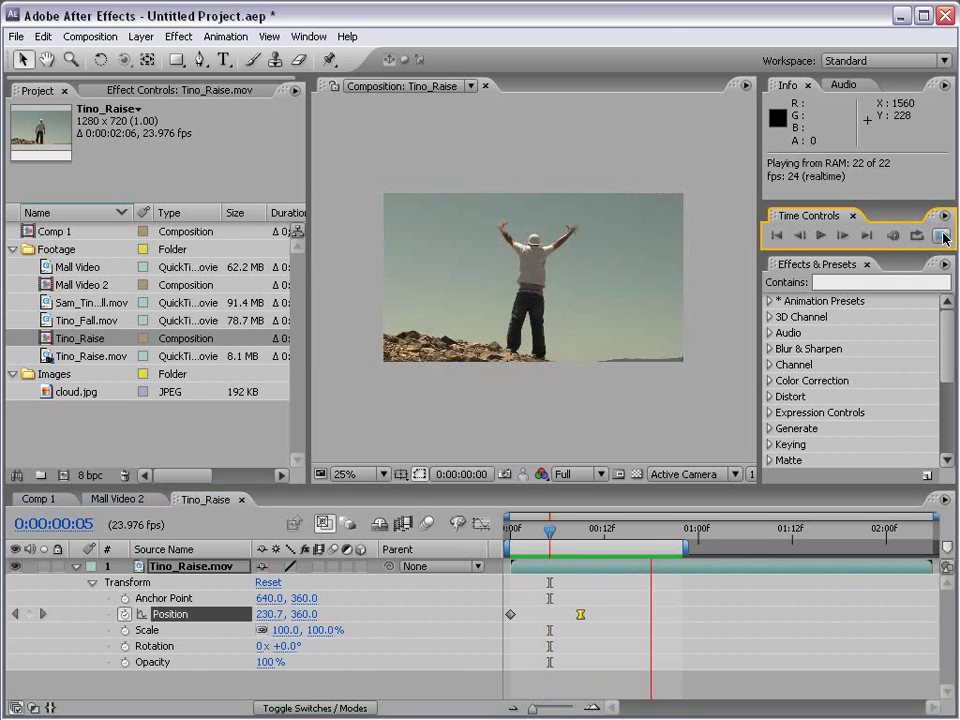
{"action": "left_click", "coordinate": [572, 521]}
{"action": "mouse_move", "coordinate": [518, 541]}
{"action": "left_mouse_down"}
{"action": "mouse_move", "coordinate": [572, 544]}
{"action": "mouse_move", "coordinate": [533, 545]}
{"action": "left_mouse_up"}
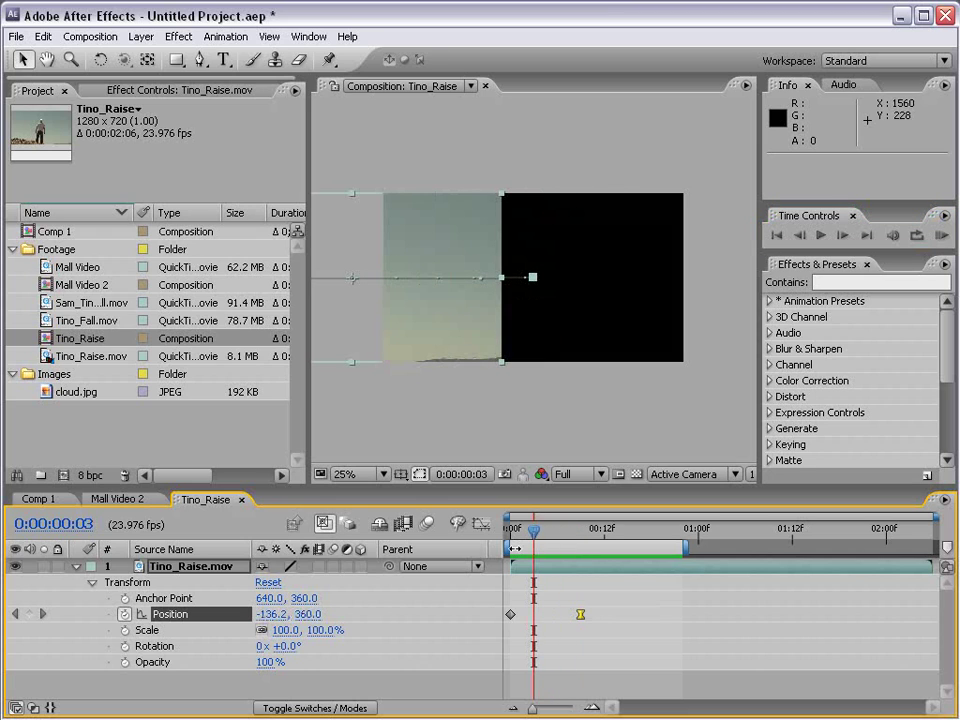
Try a slower slide-in by moving the eased Position keyframe to 0:00:00:20 and preview it
{"action": "left_click", "coordinate": [582, 541]}
{"action": "left_click_drag", "start_coordinate": [582, 616], "coordinate": [667, 615]}
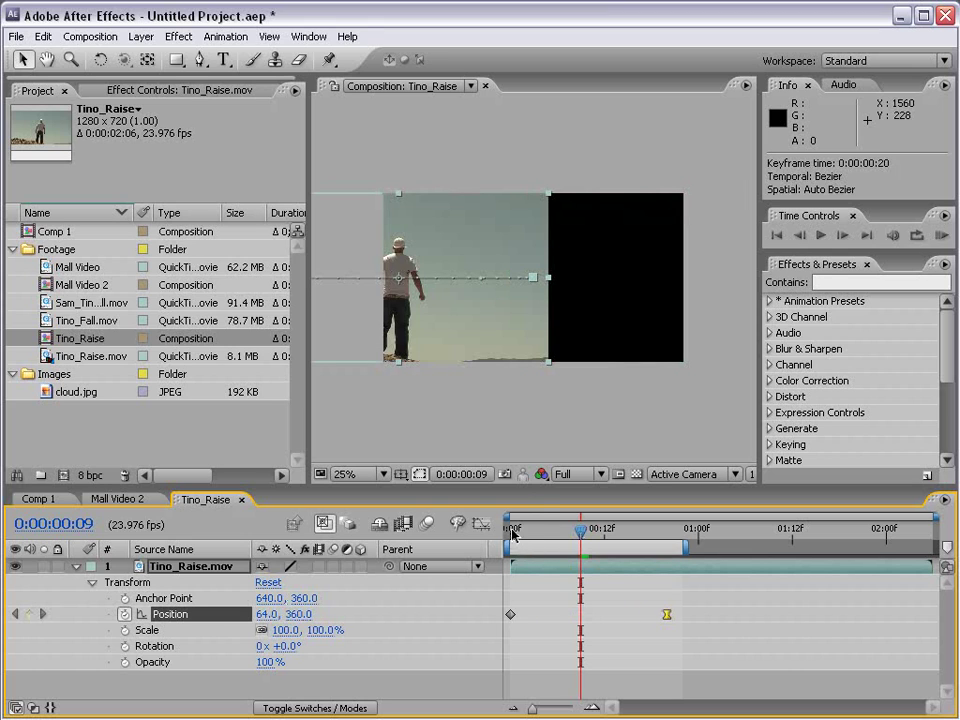
{"action": "left_click", "coordinate": [940, 236]}
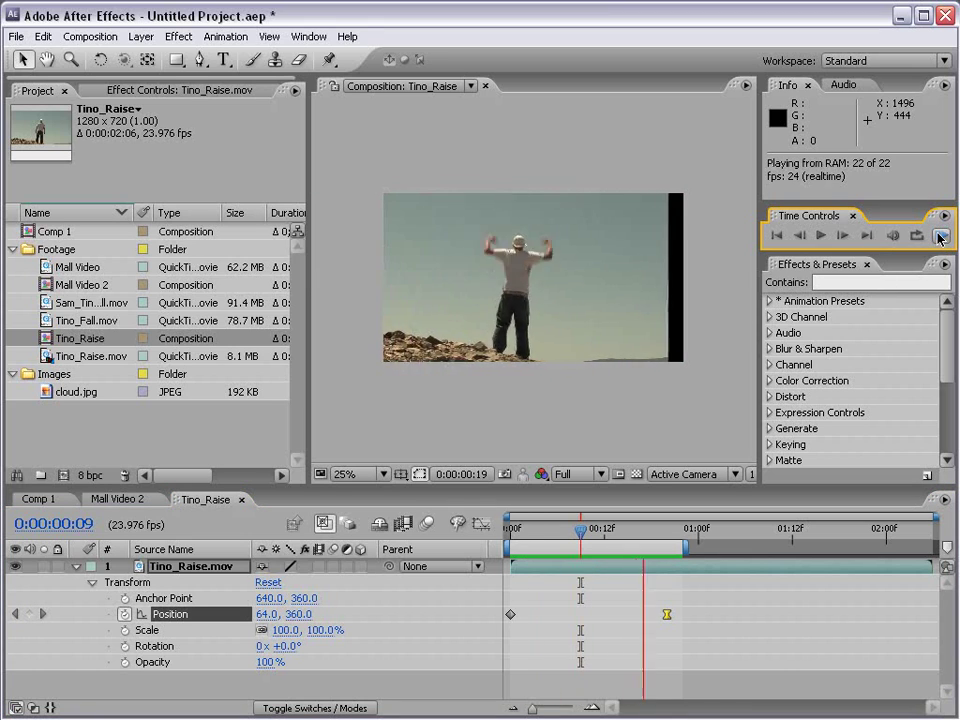
Preview a faster slide-in with the eased Position keyframe close to the first one, and return that keyframe to 0:00:00:09
{"action": "left_click", "coordinate": [665, 616]}
{"action": "left_click_drag", "start_coordinate": [665, 616], "coordinate": [541, 616]}
{"action": "left_click", "coordinate": [940, 236]}
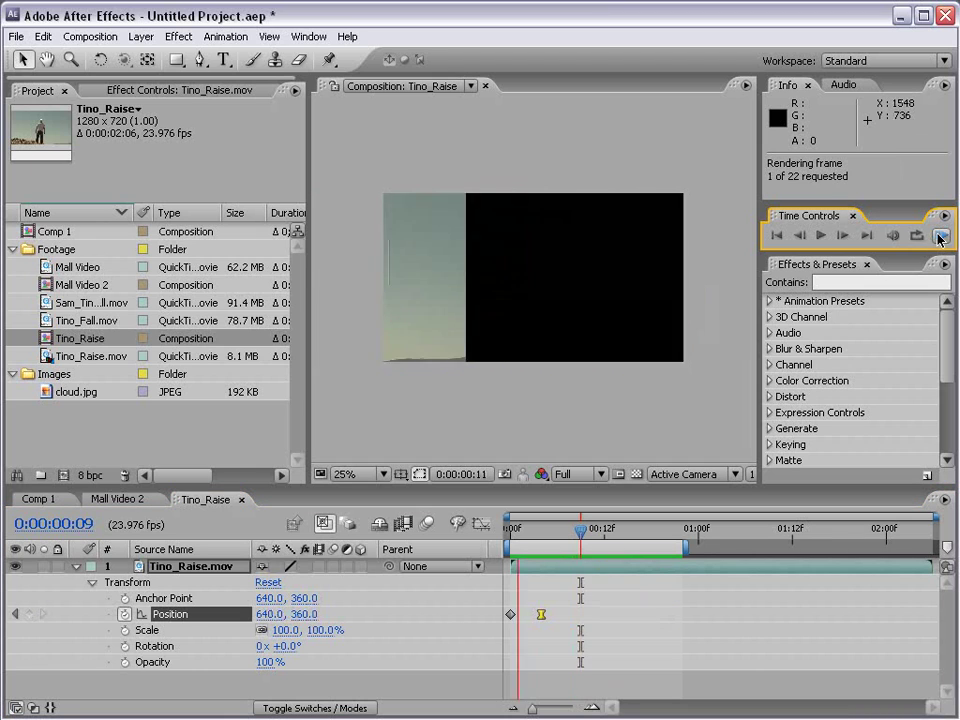
{"action": "left_click", "coordinate": [553, 652]}
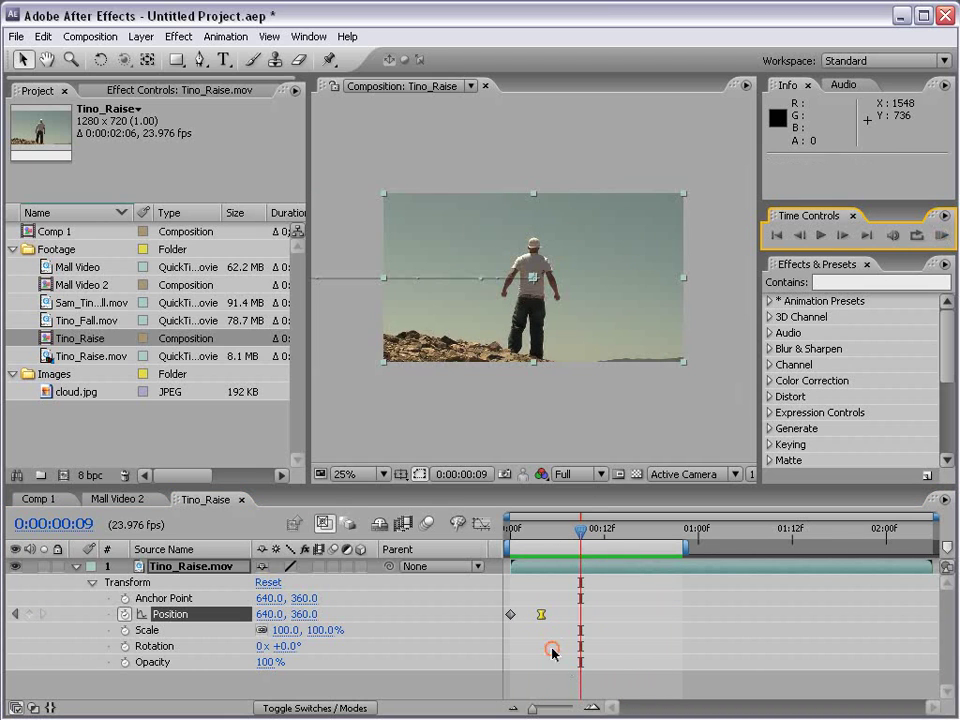
{"action": "left_click_drag", "start_coordinate": [541, 614], "coordinate": [580, 614]}
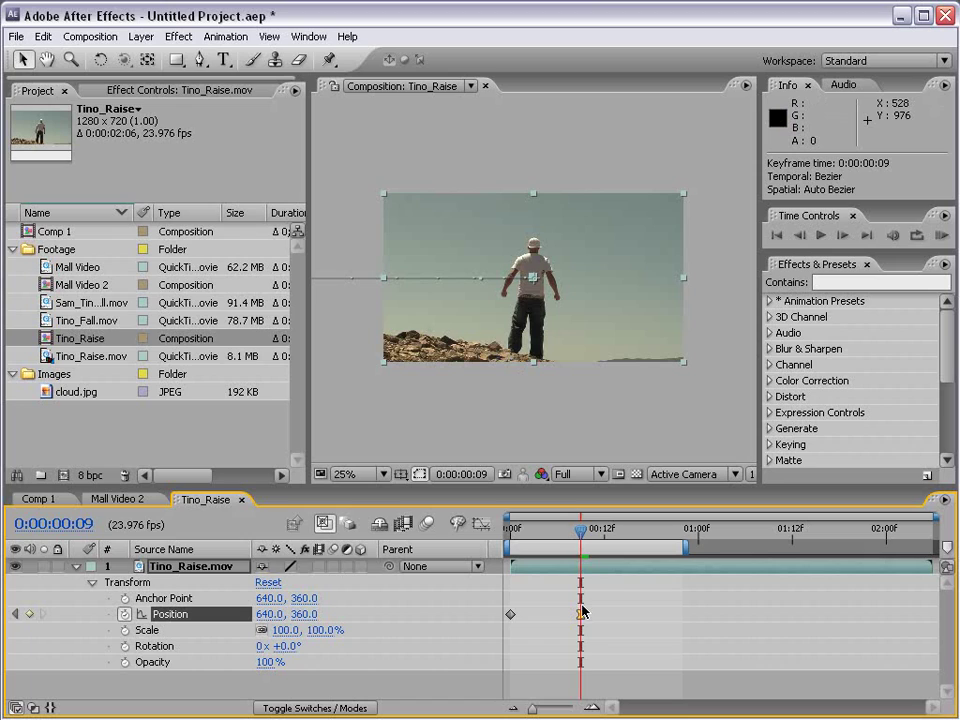
Enable motion blur for the Tino_Raise.mov layer and the composition, and preview the blurred slide-in
{"action": "left_click", "coordinate": [332, 567]}
{"action": "left_click", "coordinate": [426, 524]}
{"action": "left_click", "coordinate": [428, 523]}
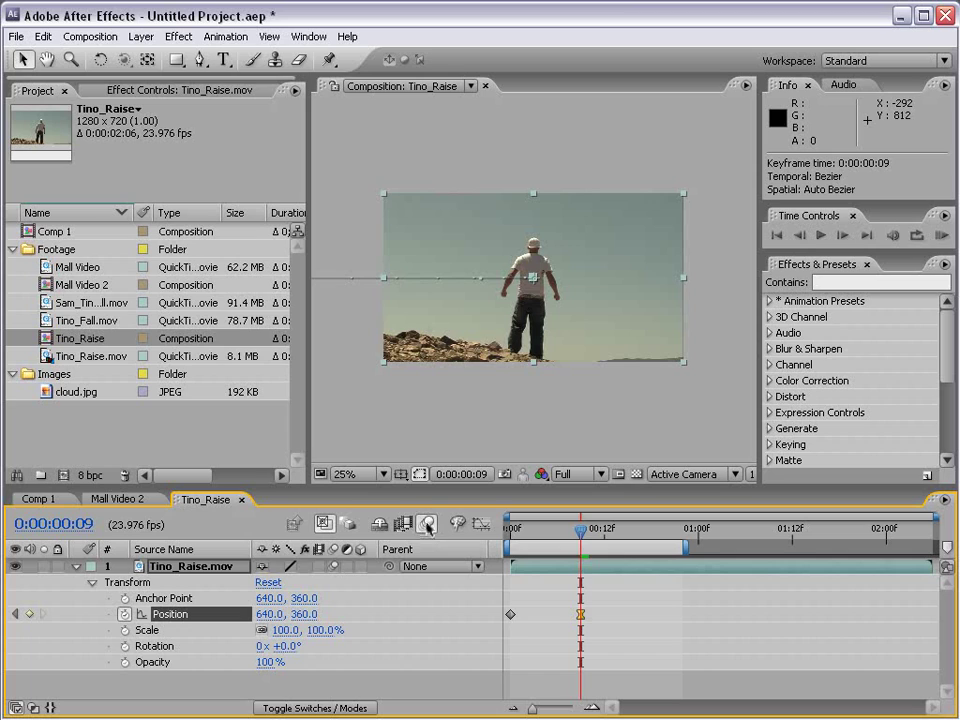
{"action": "left_click", "coordinate": [940, 236]}
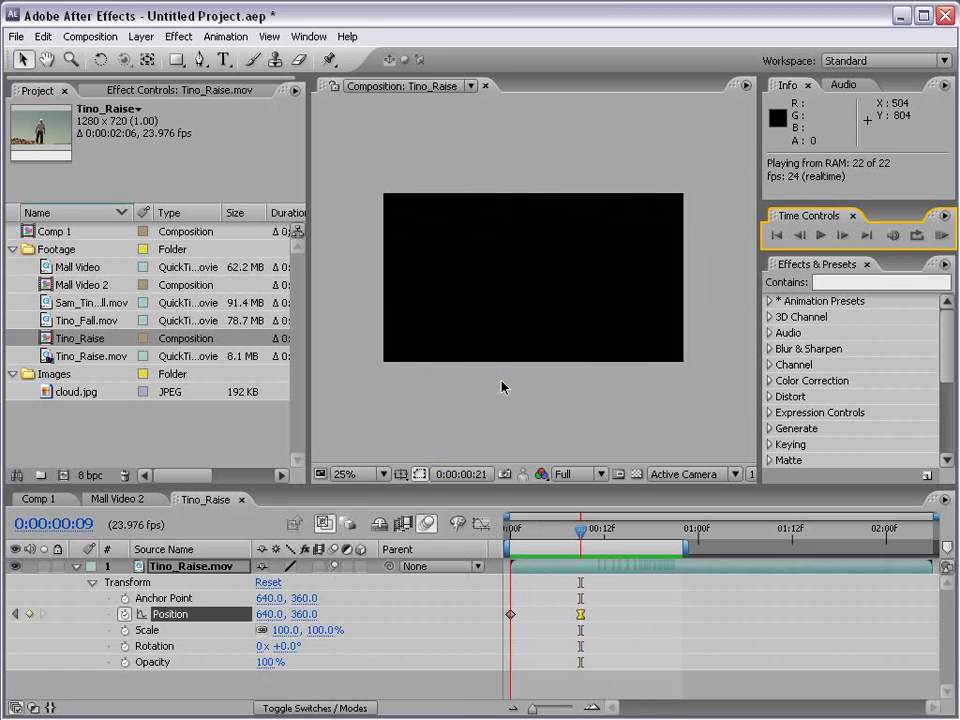
{"action": "key", "text": "space"}
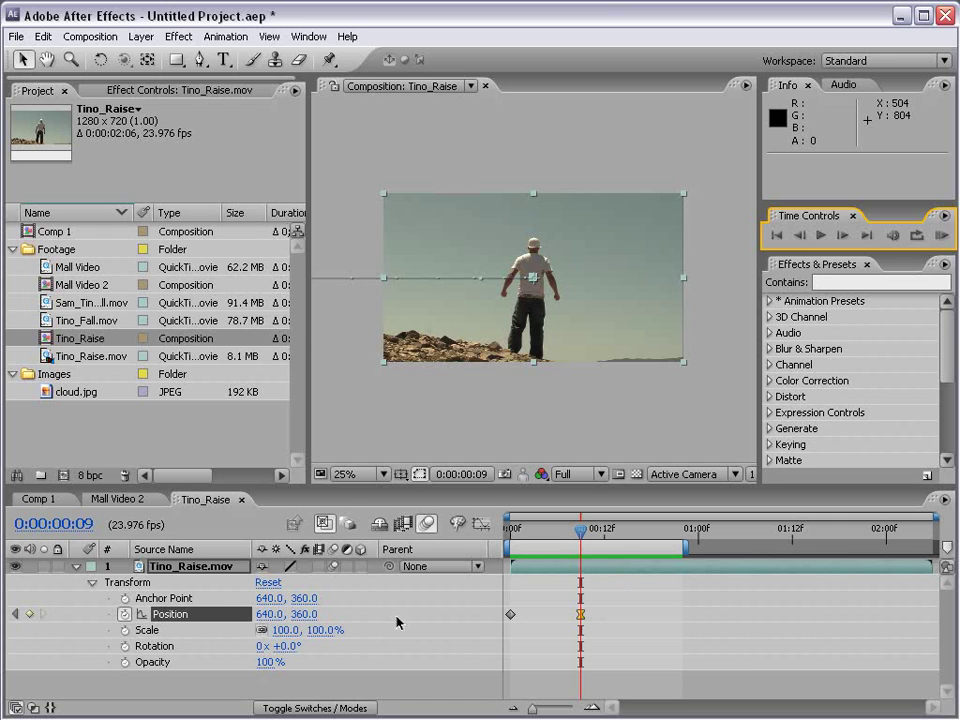
Add Rotation keyframes of 0° at 0:00:00:00 and 0:00:00:09
{"action": "left_click", "coordinate": [511, 541]}
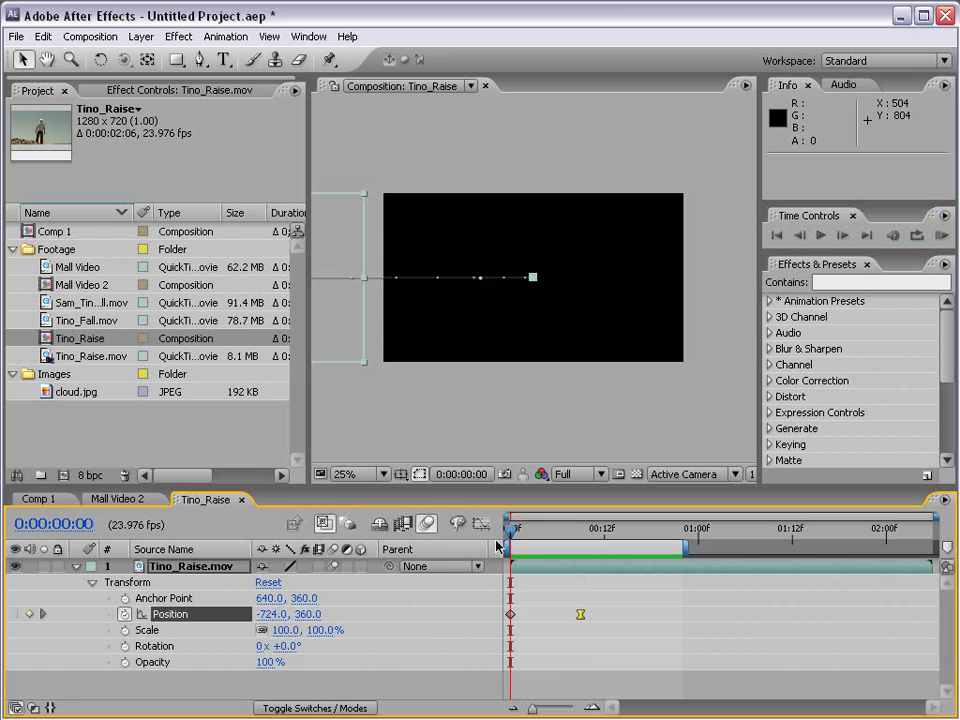
{"action": "left_click", "coordinate": [125, 646]}
{"action": "left_click_drag", "start_coordinate": [511, 530], "coordinate": [580, 532]}
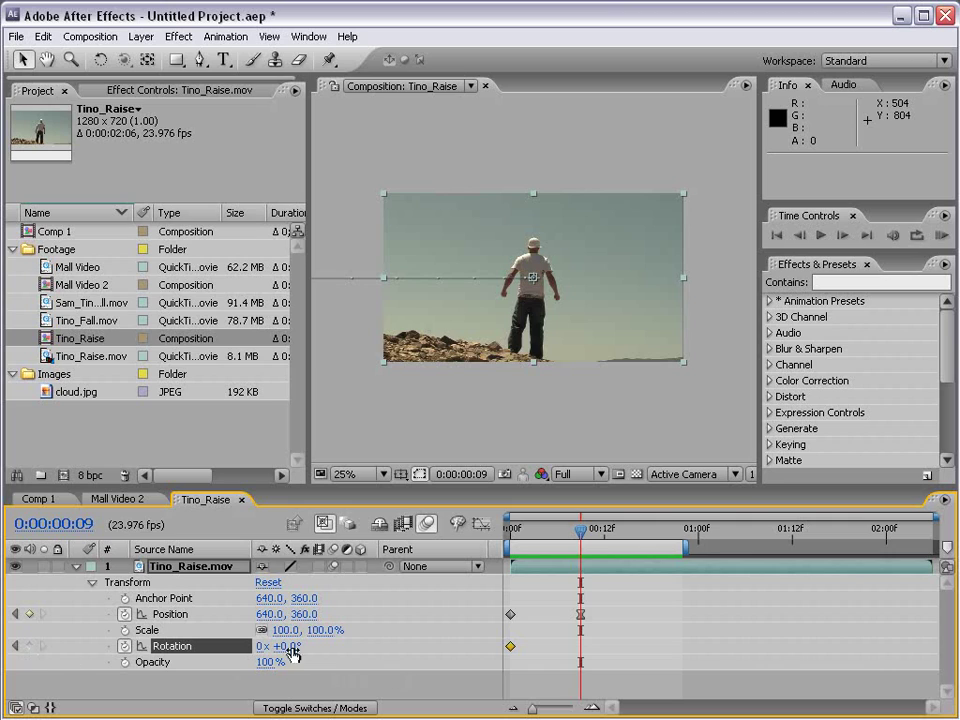
{"action": "left_click", "coordinate": [29, 647]}
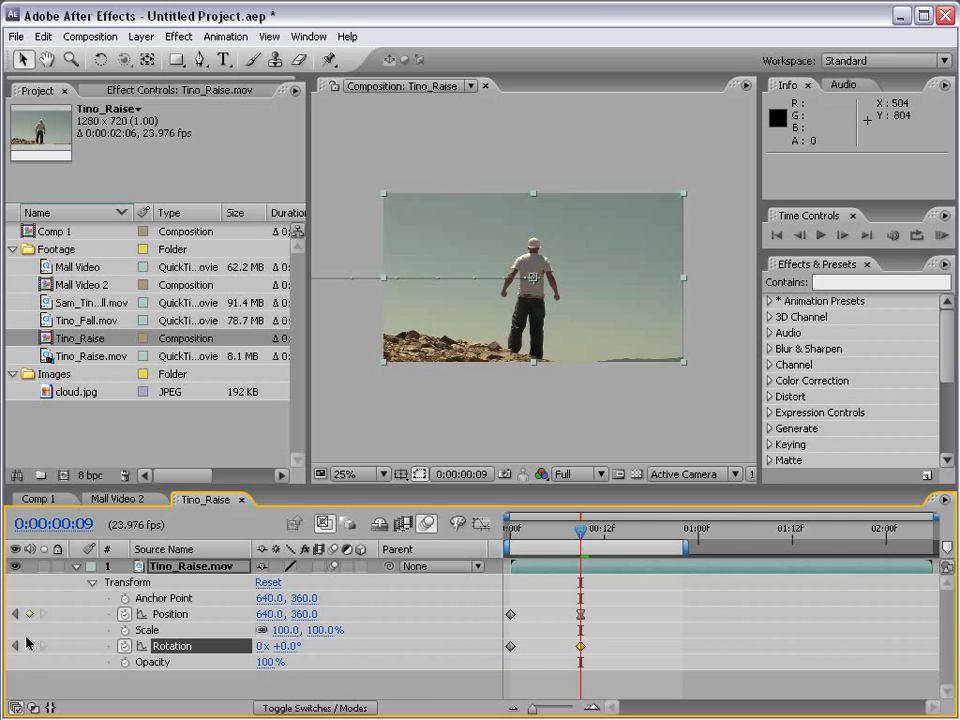
Set the layer's Rotation to +56.0° at 0:00:00:00 and preview the rotating slide-in
{"action": "left_click_drag", "start_coordinate": [578, 538], "coordinate": [509, 535]}
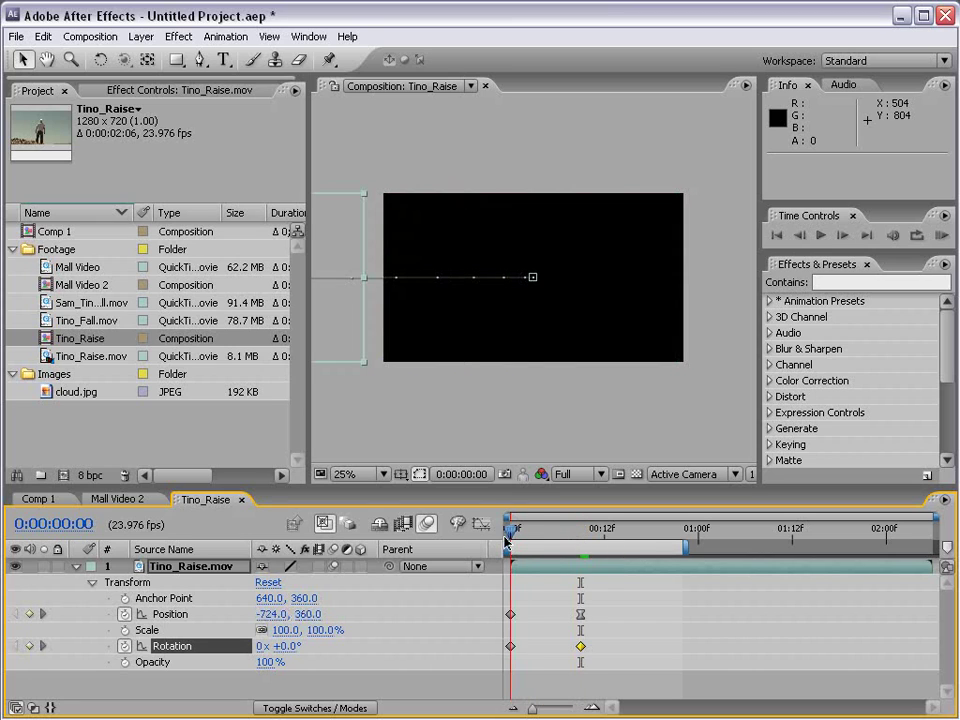
{"action": "left_click_drag", "start_coordinate": [286, 647], "coordinate": [345, 651]}
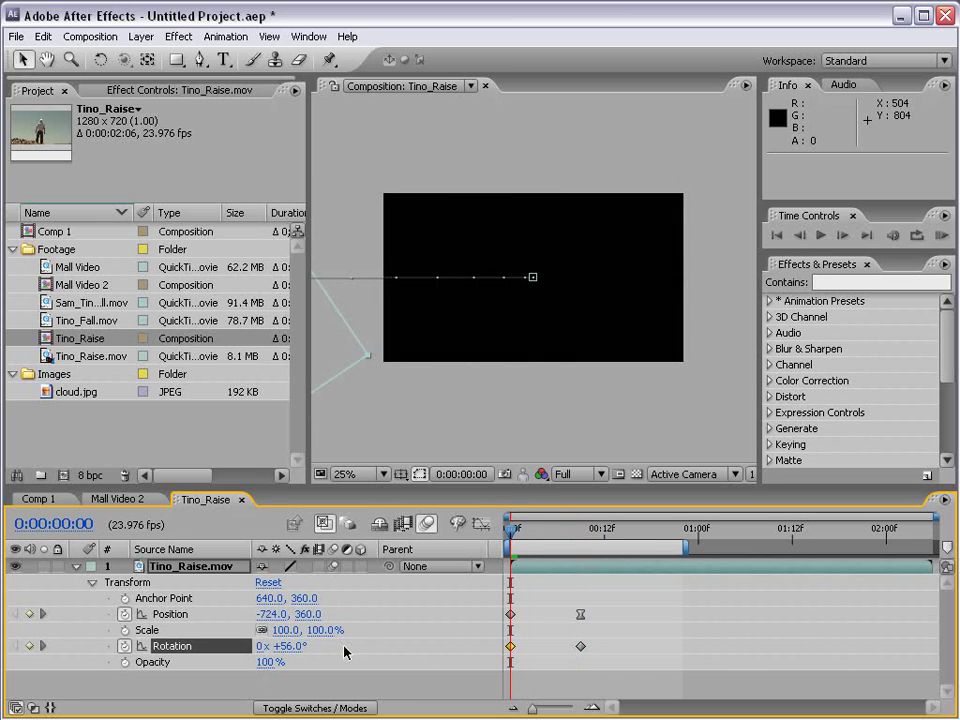
{"action": "left_click", "coordinate": [940, 237]}
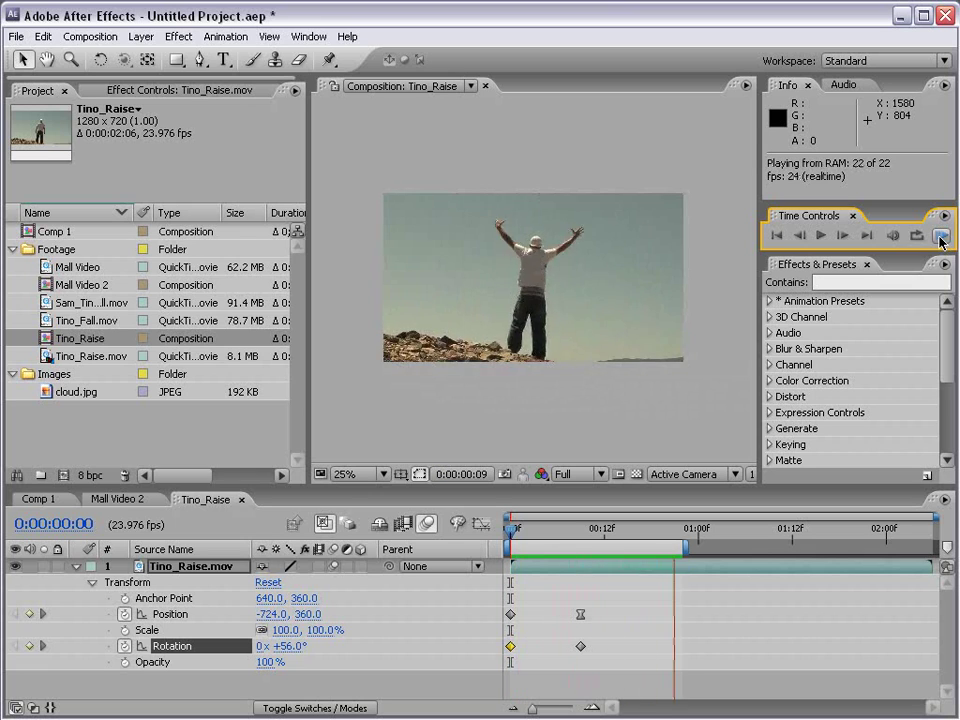
{"action": "key", "text": "space"}
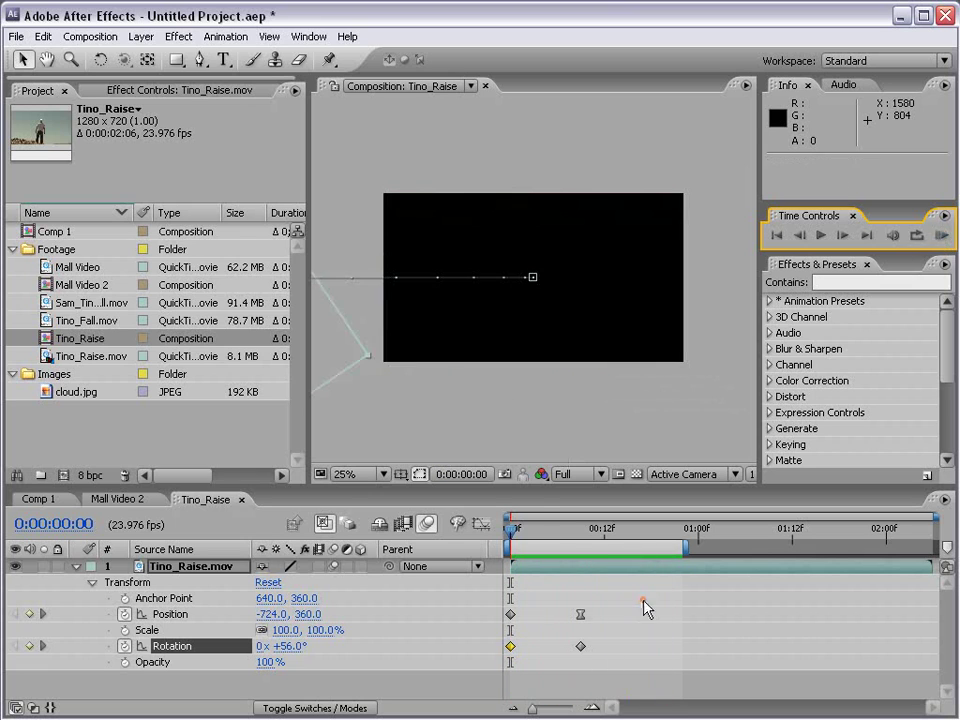
Apply Easy Ease to the Rotation keyframe at 0:00:00:09 and preview the animation
{"action": "left_click", "coordinate": [580, 647]}
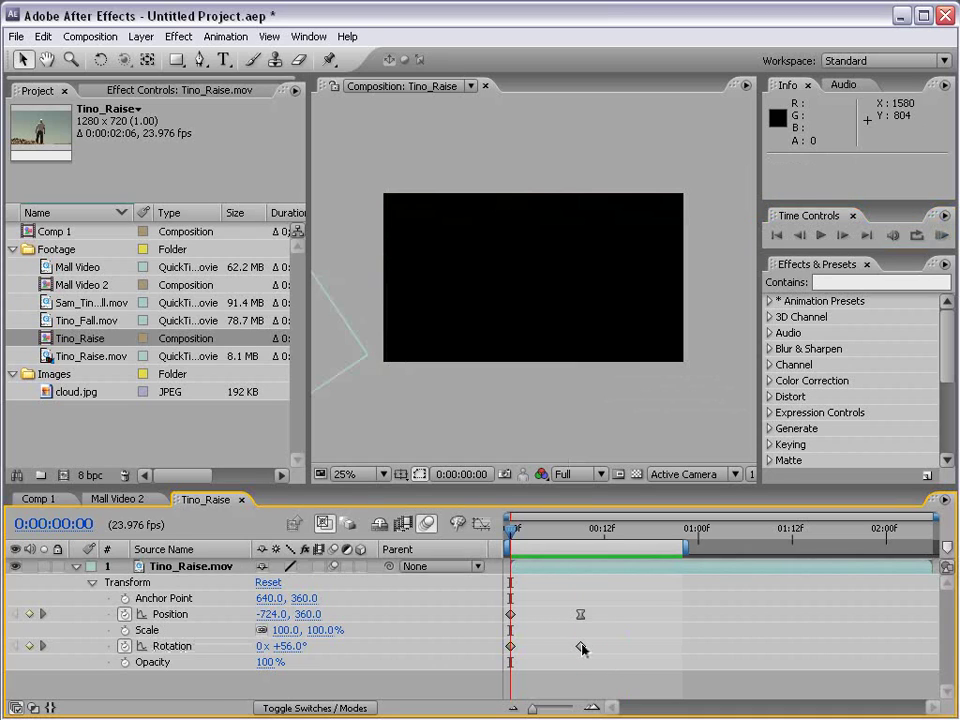
{"action": "left_click", "coordinate": [580, 646]}
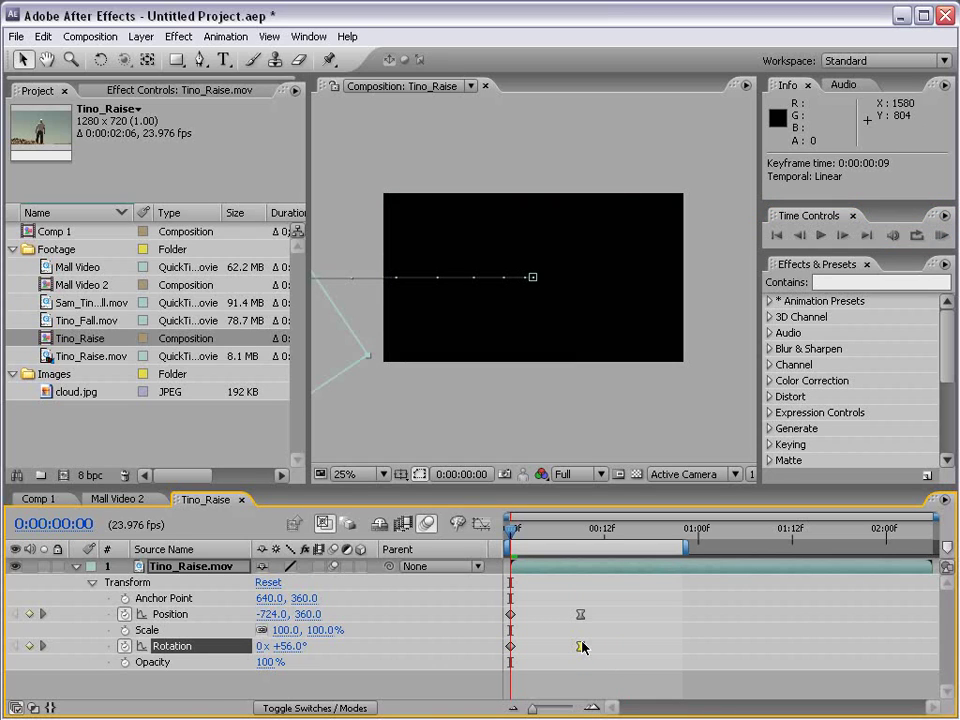
{"action": "left_click", "coordinate": [942, 236]}
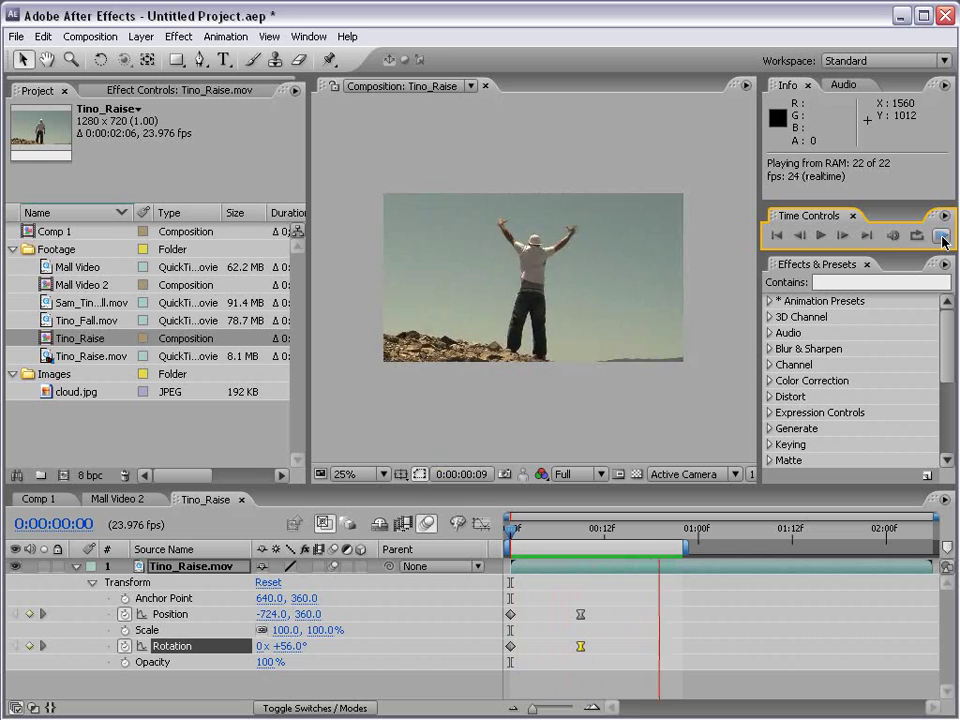
{"action": "left_click", "coordinate": [649, 624]}
Copy both Position keyframes and paste them at 0:00:00:16
{"action": "left_click_drag", "start_coordinate": [538, 536], "coordinate": [580, 532]}
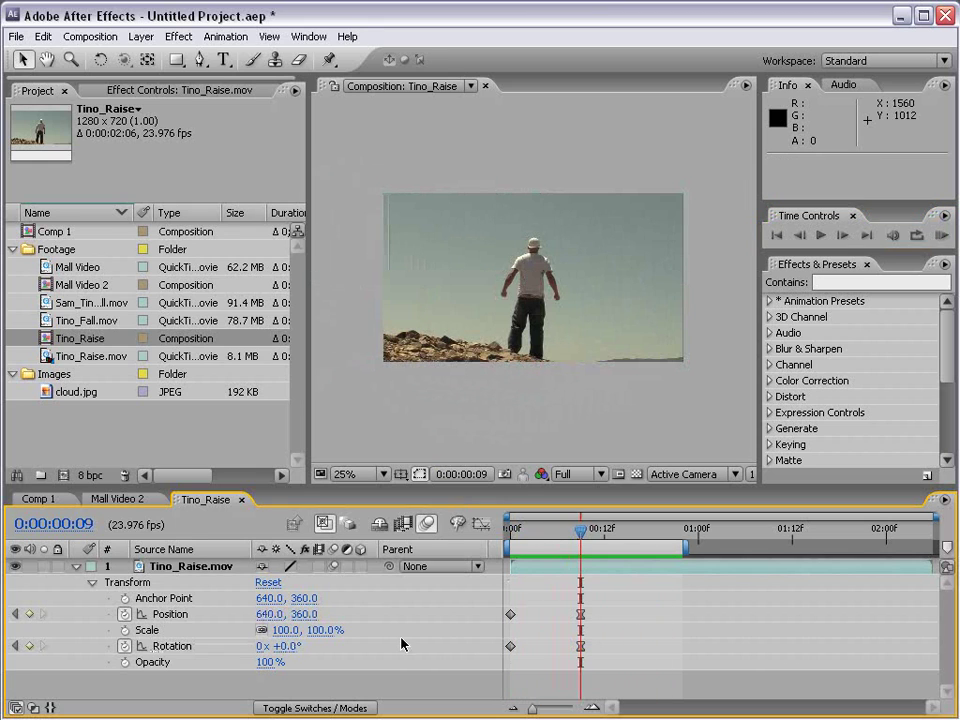
{"action": "left_click_drag", "start_coordinate": [580, 532], "coordinate": [636, 532]}
{"action": "left_click_drag", "start_coordinate": [600, 614], "coordinate": [508, 628]}
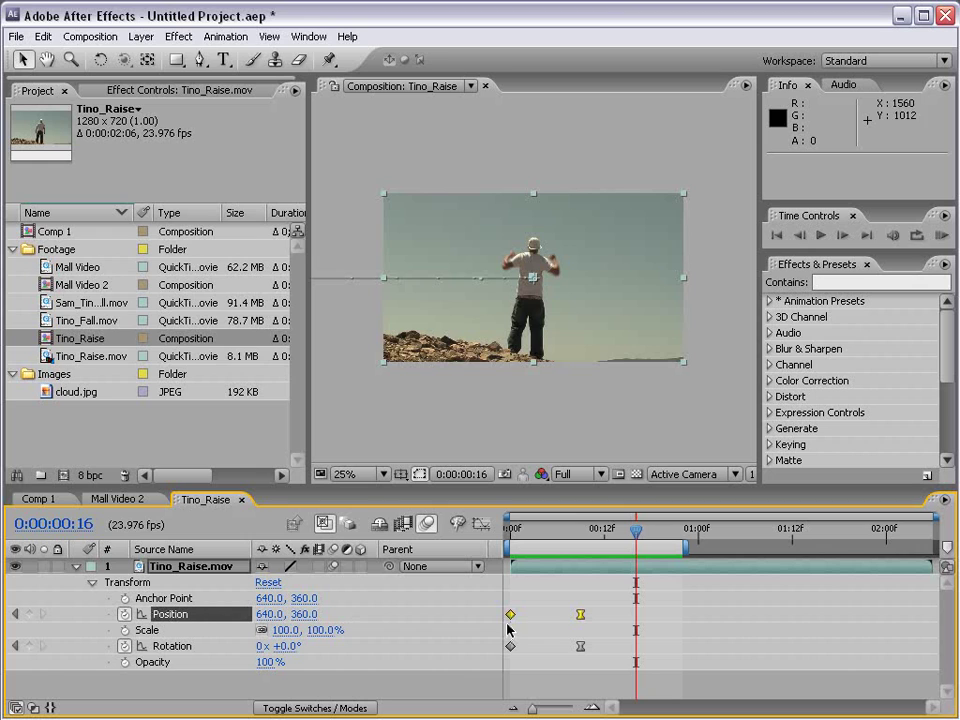
{"action": "left_click", "coordinate": [43, 36]}
{"action": "left_click", "coordinate": [60, 128]}
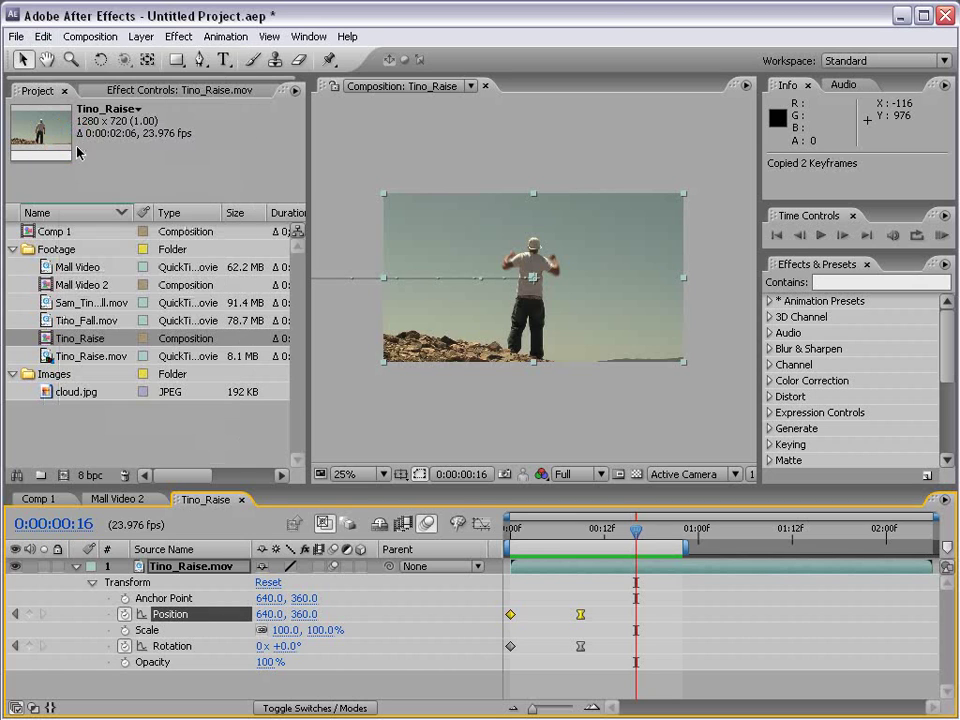
{"action": "left_click", "coordinate": [43, 36]}
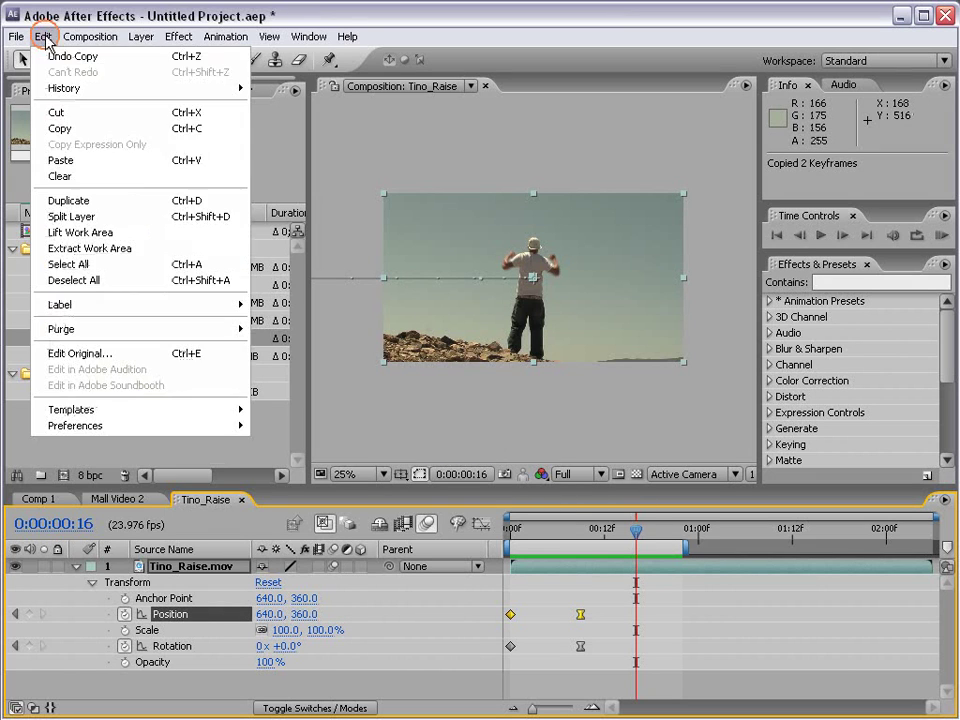
{"action": "left_click", "coordinate": [62, 160]}
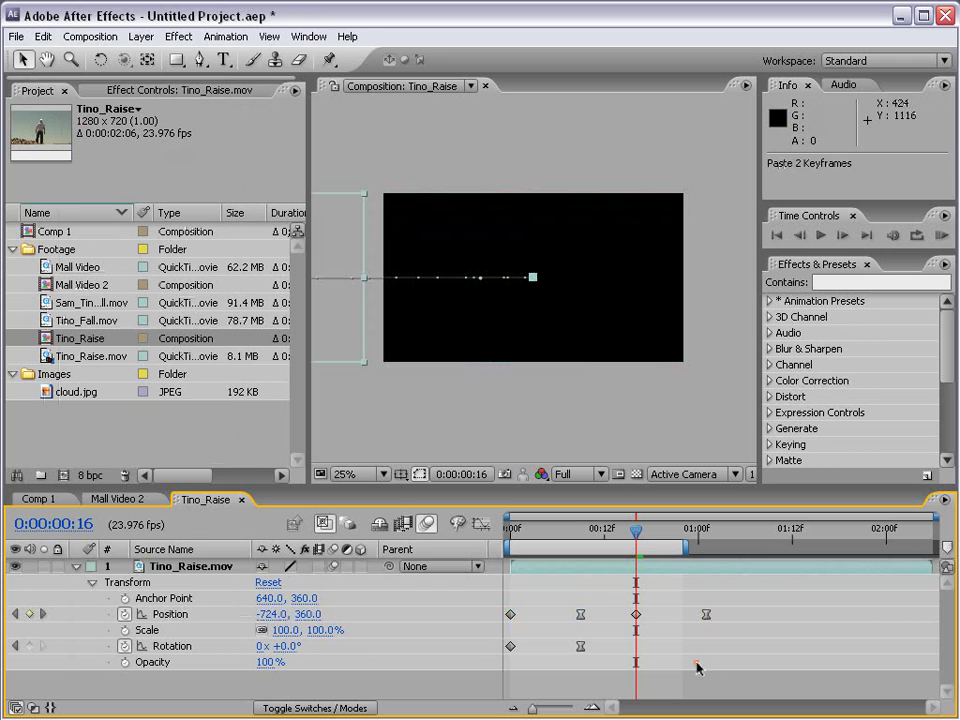
Reverse the pasted Position keyframes for a slide-out, placing the eased one at 0:00:00:17 and the off-frame one after it
{"action": "left_click_drag", "start_coordinate": [642, 538], "coordinate": [706, 540]}
{"action": "left_click", "coordinate": [636, 614]}
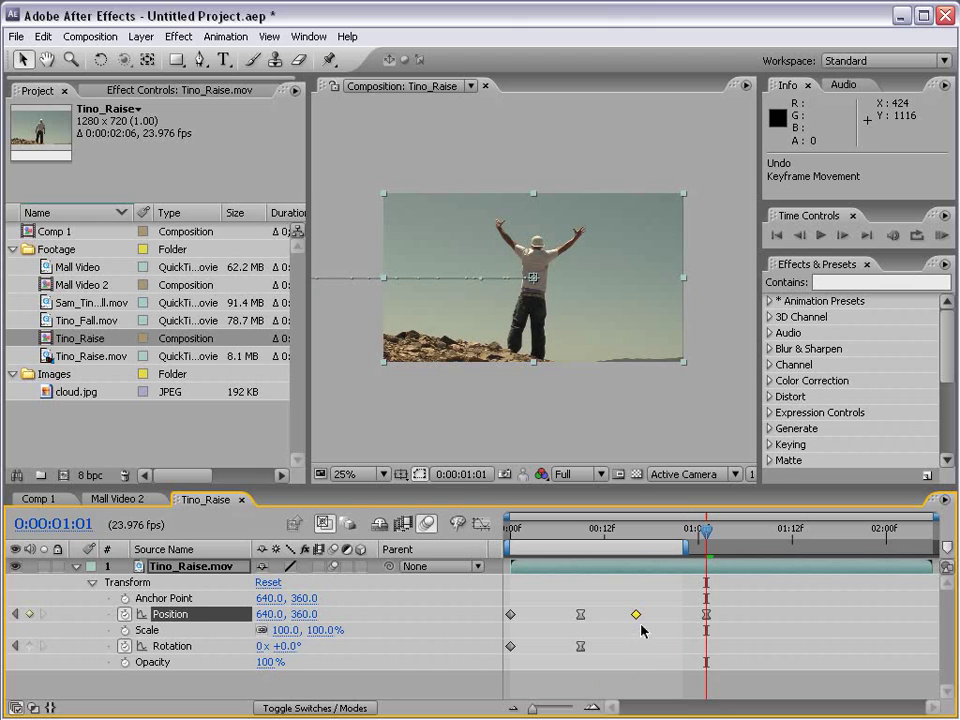
{"action": "left_click_drag", "start_coordinate": [636, 620], "coordinate": [778, 620]}
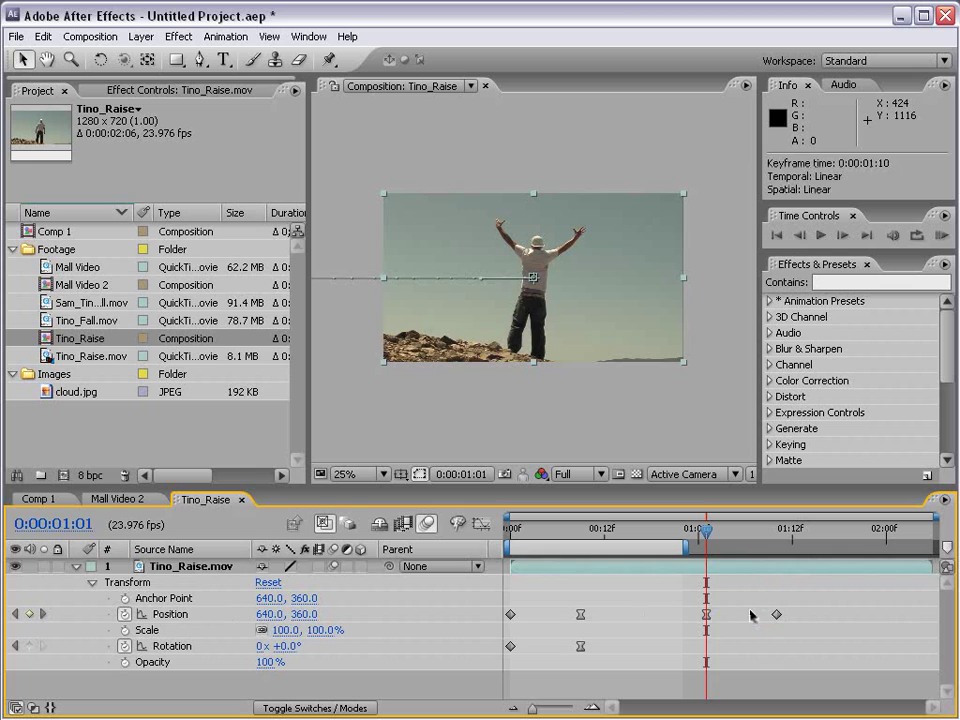
{"action": "left_click", "coordinate": [706, 614], "text": "shift"}
{"action": "left_click_drag", "start_coordinate": [706, 617], "coordinate": [646, 619]}
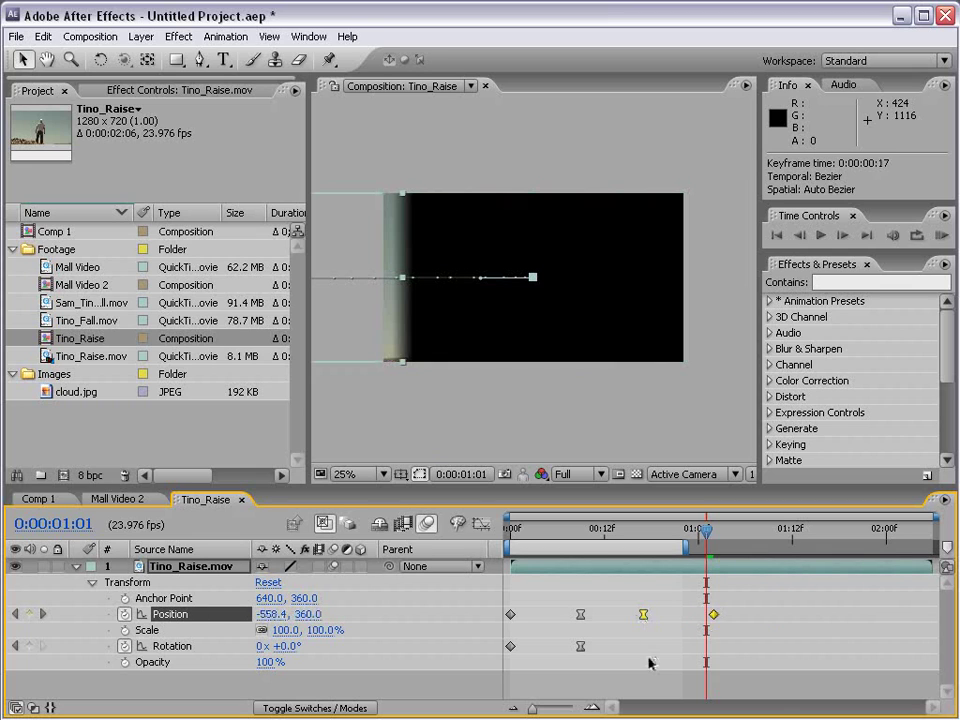
Select all four Position keyframes and stretch their spacing proportionally so the last one lands at about 0:00:01:14
{"action": "mouse_move", "coordinate": [510, 528]}
{"action": "left_mouse_down"}
{"action": "mouse_move", "coordinate": [717, 531]}
{"action": "mouse_move", "coordinate": [520, 535]}
{"action": "left_mouse_up"}
{"action": "left_click_drag", "start_coordinate": [751, 606], "coordinate": [507, 624]}
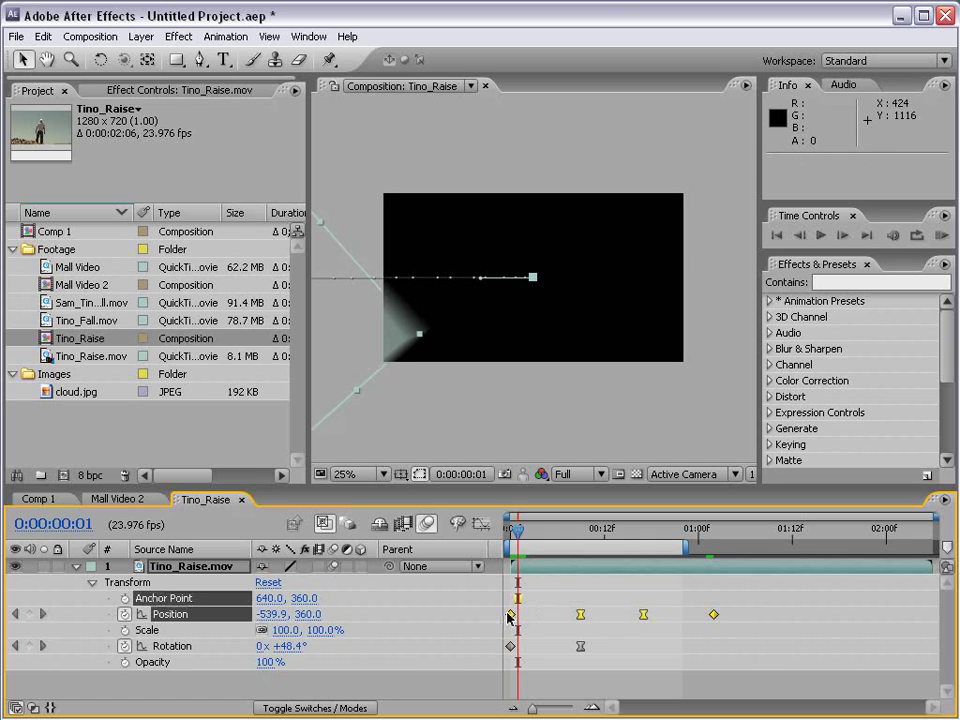
{"action": "left_click_drag", "start_coordinate": [713, 619], "coordinate": [556, 621]}
{"action": "left_click_drag", "start_coordinate": [668, 615], "coordinate": [722, 615]}
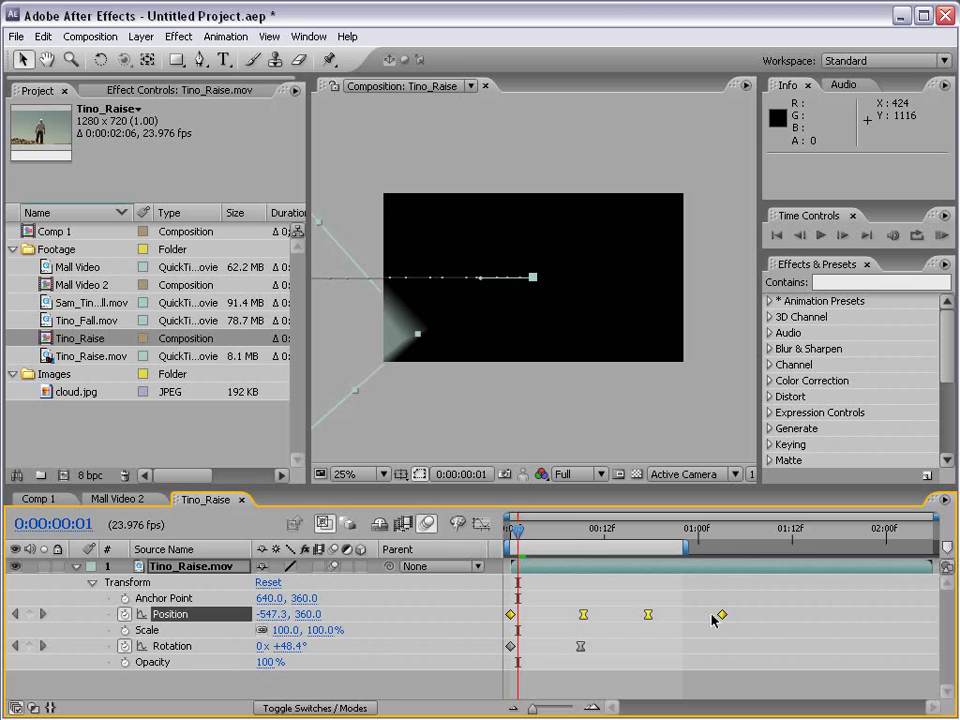
{"action": "left_click_drag", "start_coordinate": [722, 615], "coordinate": [811, 622]}
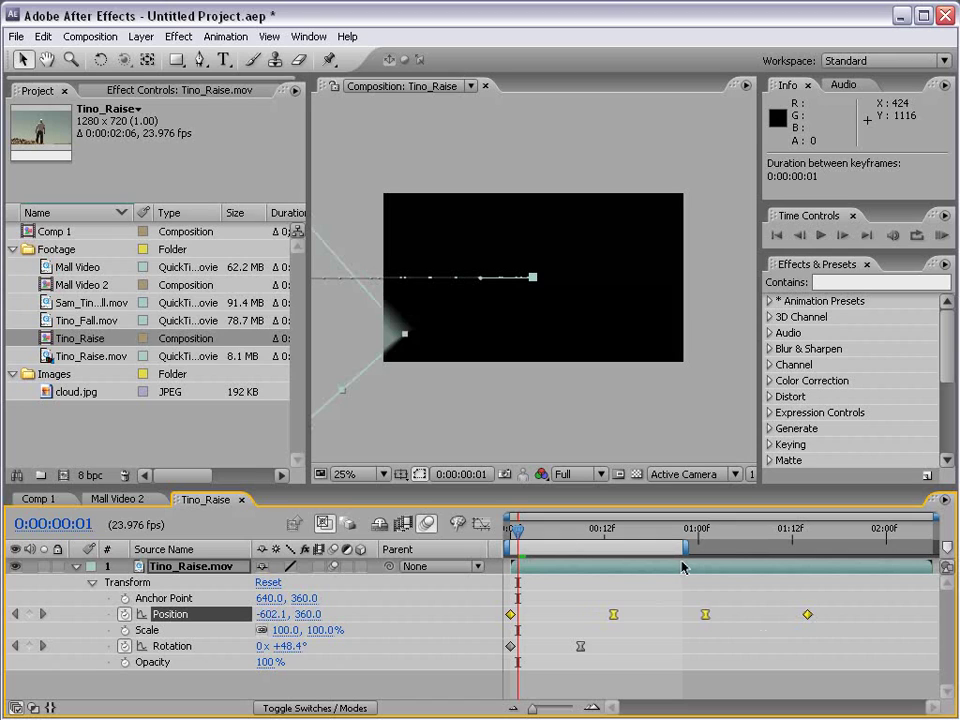
Remove all Position and Rotation keyframes, reset the layer's Transform values, and collapse the layer
{"action": "left_click", "coordinate": [126, 614]}
{"action": "left_click", "coordinate": [126, 646]}
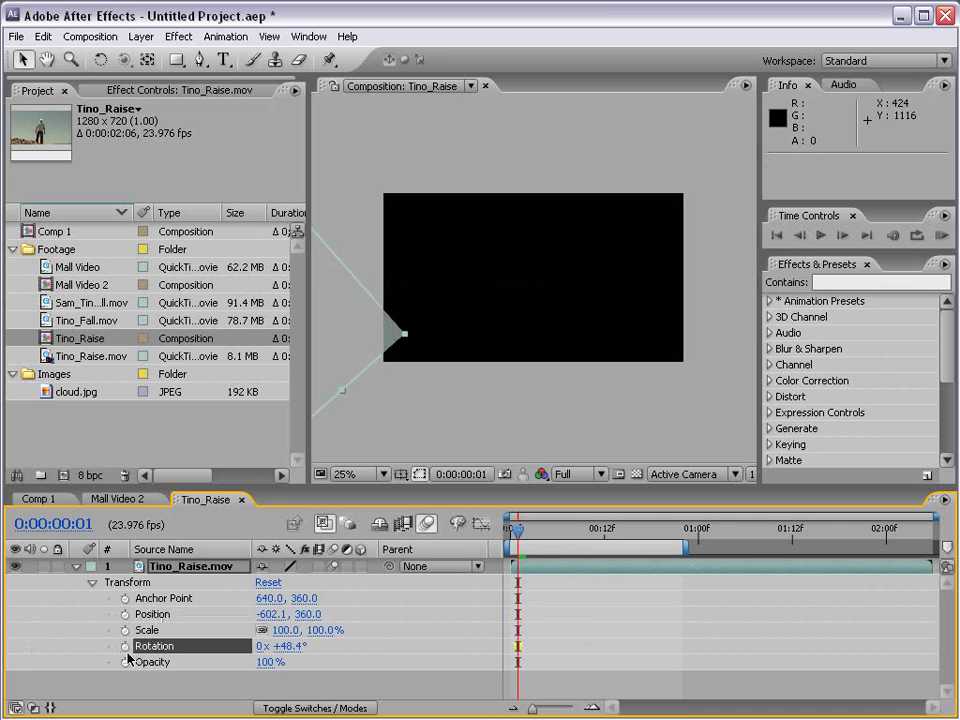
{"action": "left_click", "coordinate": [268, 582]}
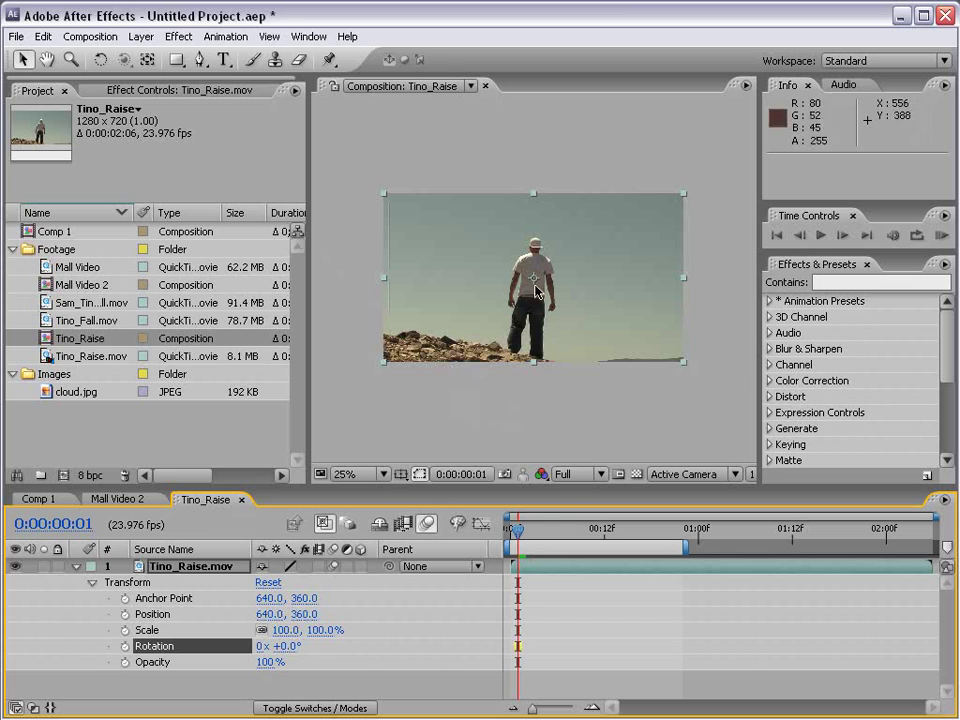
{"action": "left_click", "coordinate": [78, 567]}
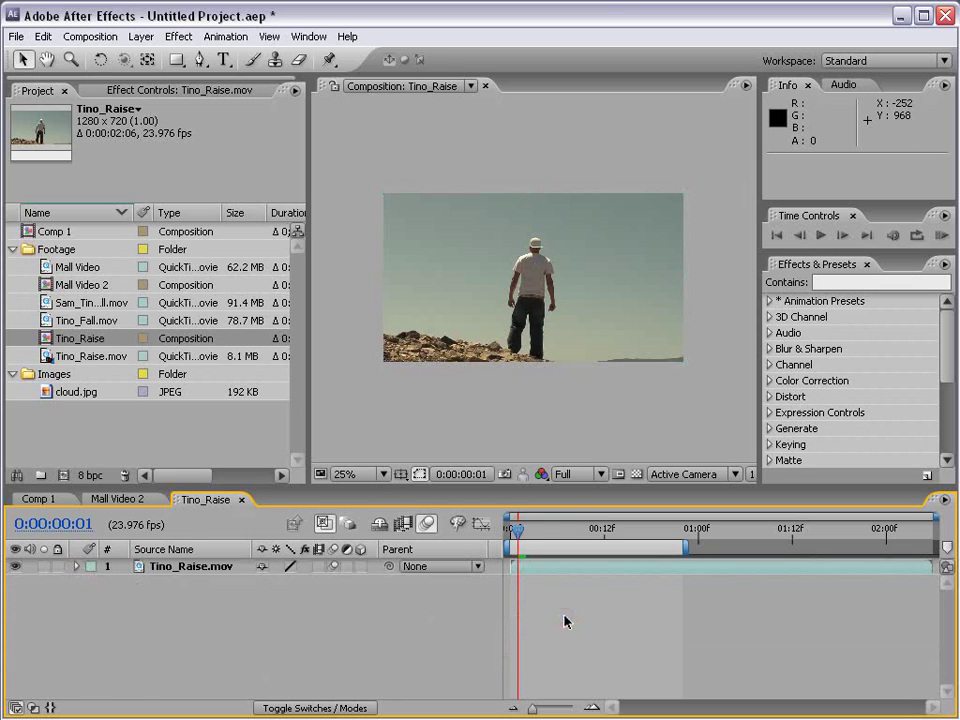
Reveal the layer's Scale, Opacity, Anchor Point, Rotation and Position properties one at a time, comparing with the full Transform list
{"action": "left_click", "coordinate": [94, 571]}
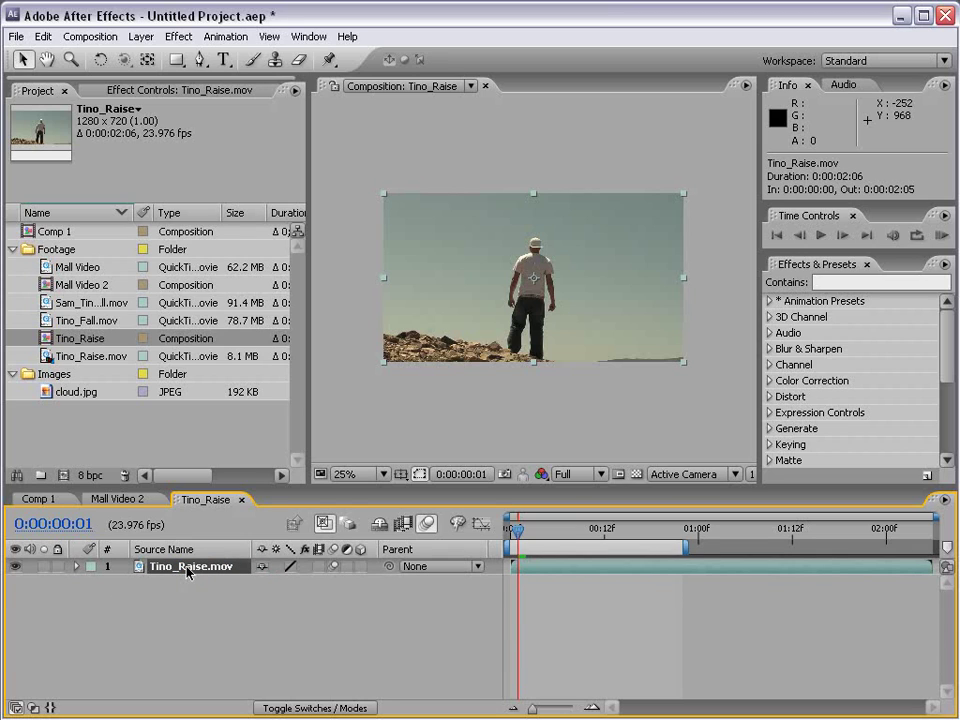
{"action": "key", "text": "s"}
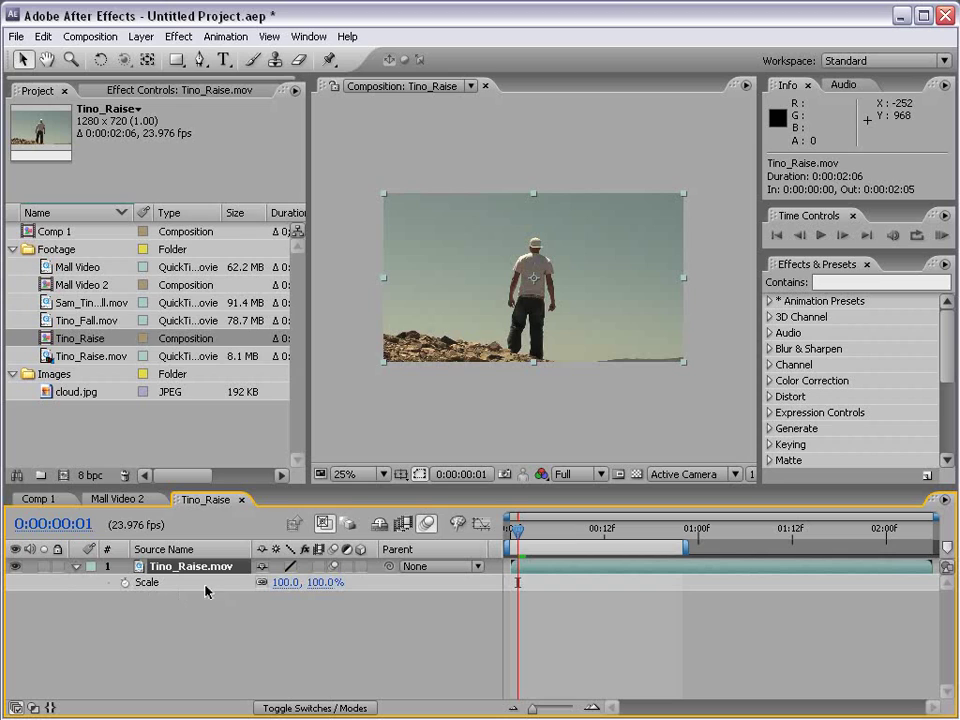
{"action": "key", "text": "t"}
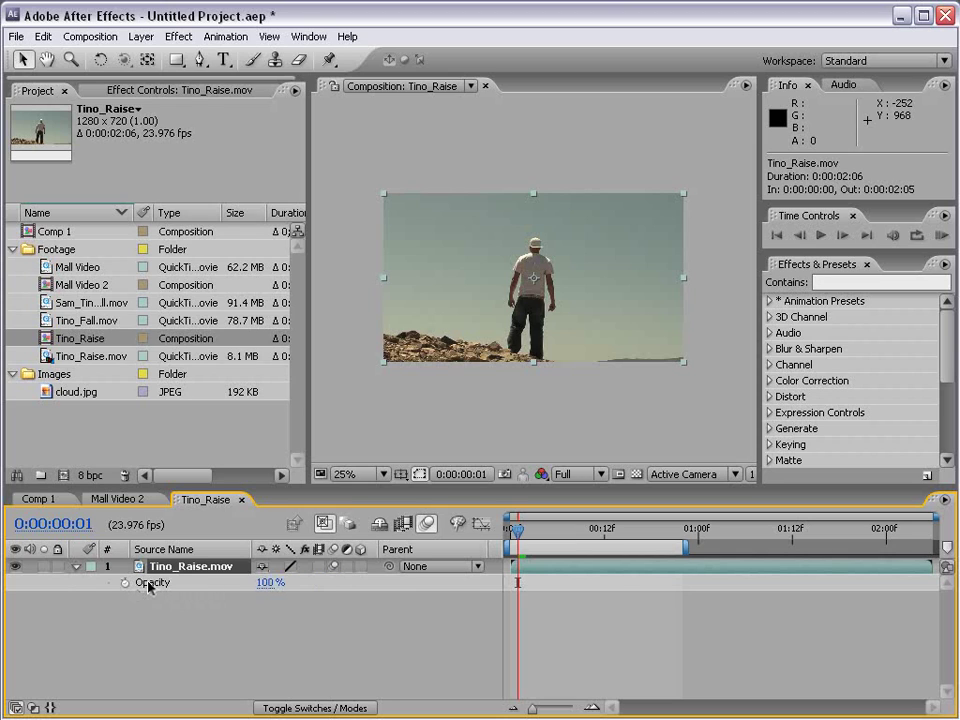
{"action": "key", "text": "a"}
{"action": "key", "text": "r"}
{"action": "key", "text": "p"}
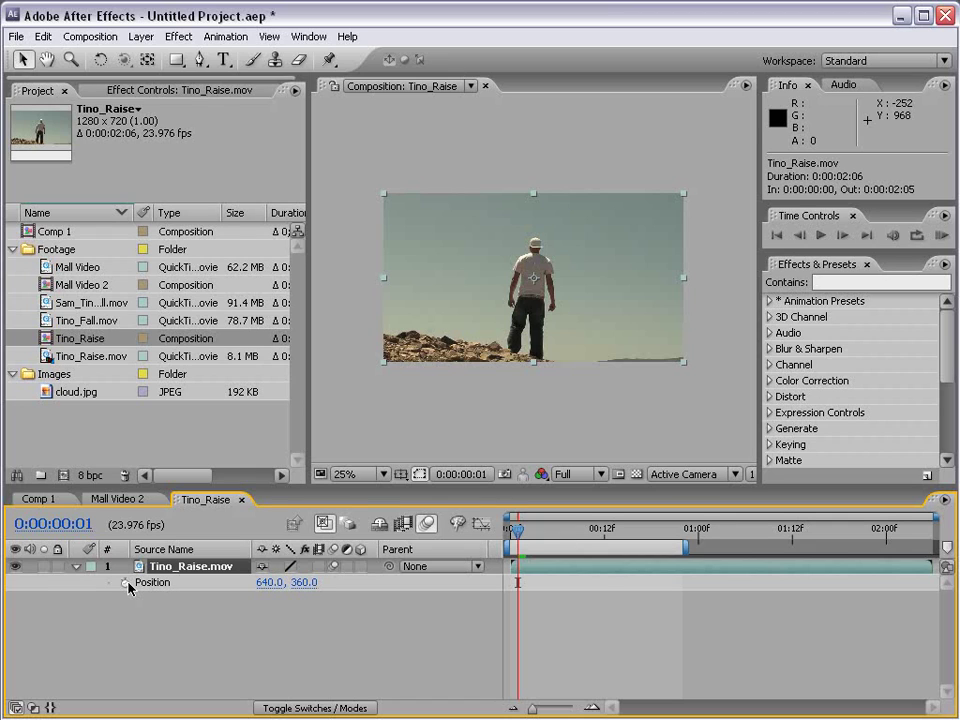
{"action": "left_click", "coordinate": [75, 567]}
{"action": "left_click", "coordinate": [75, 567]}
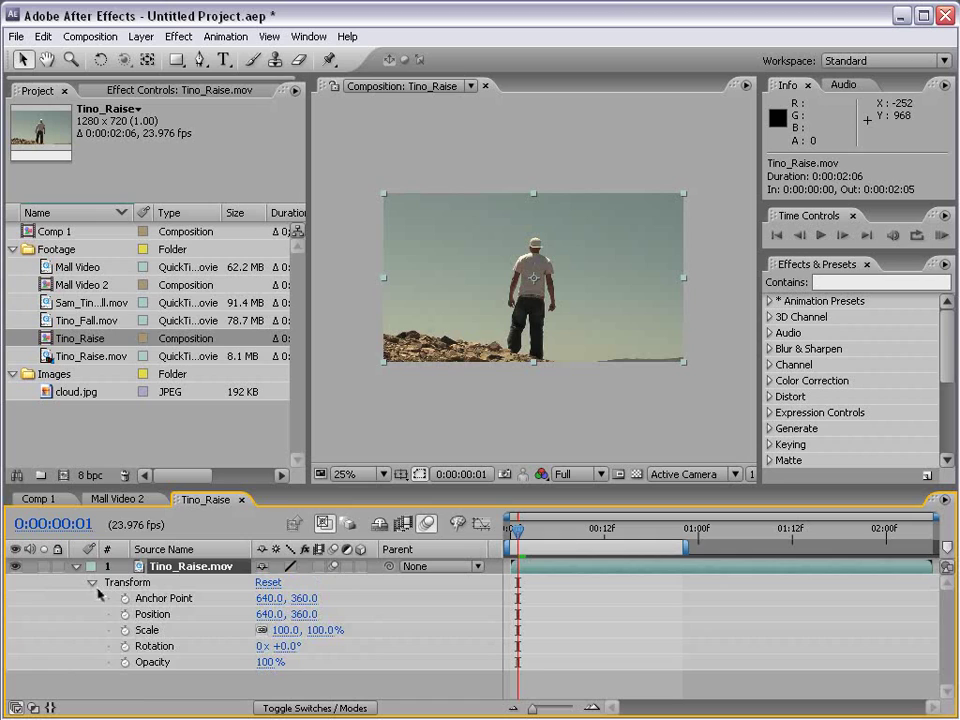
{"action": "left_click", "coordinate": [75, 567]}
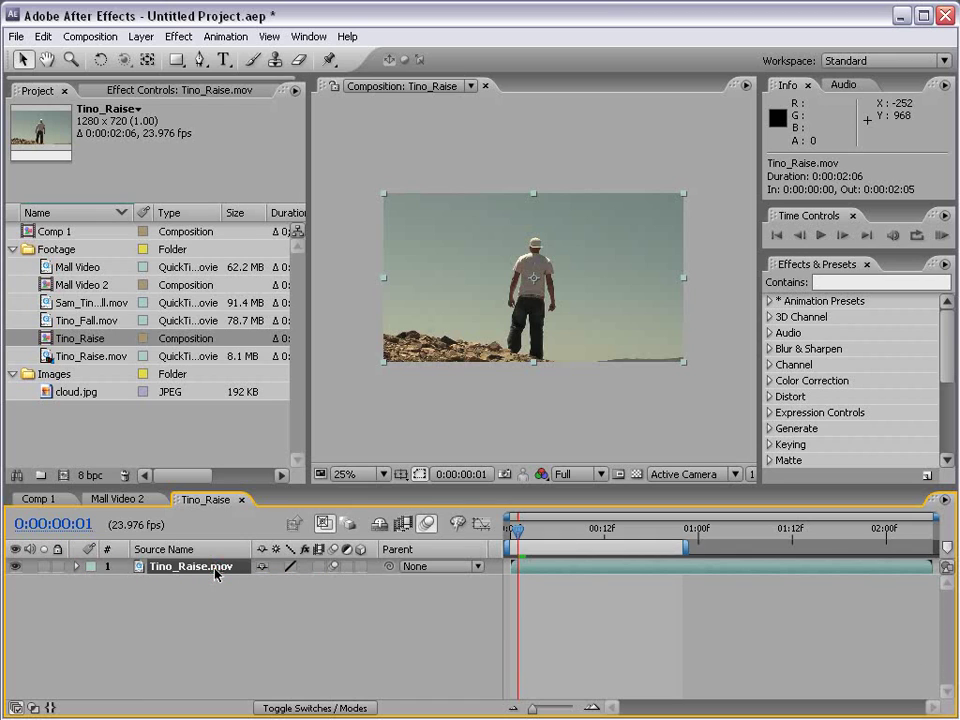
Show the layer's Scale, Position and Rotation properties together, and collapse the layer again
{"action": "key", "text": "s"}
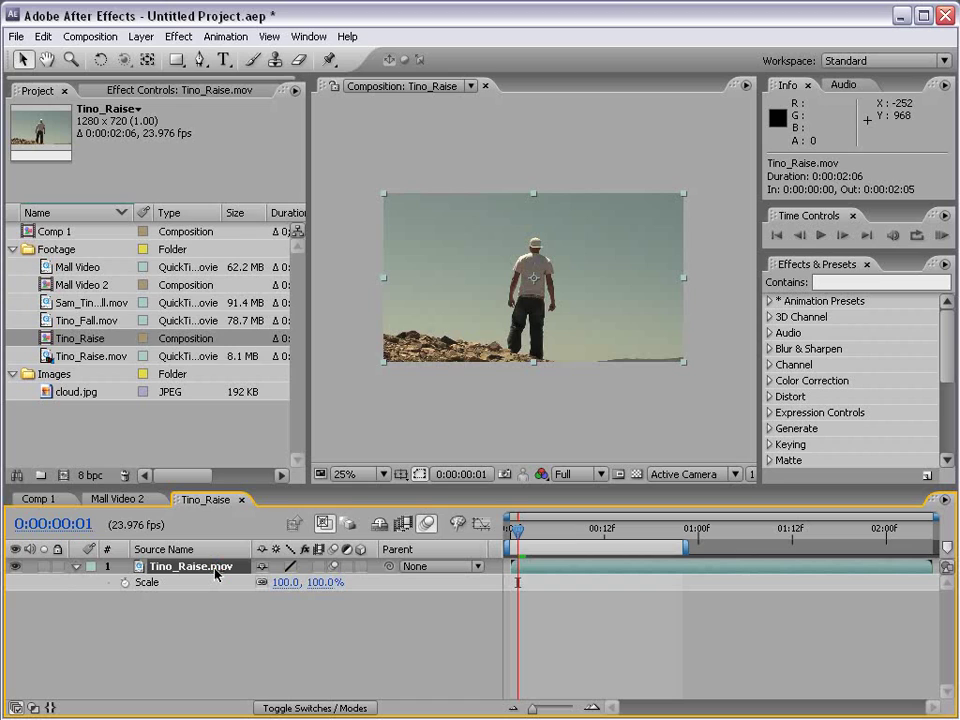
{"action": "key", "text": "shift+p"}
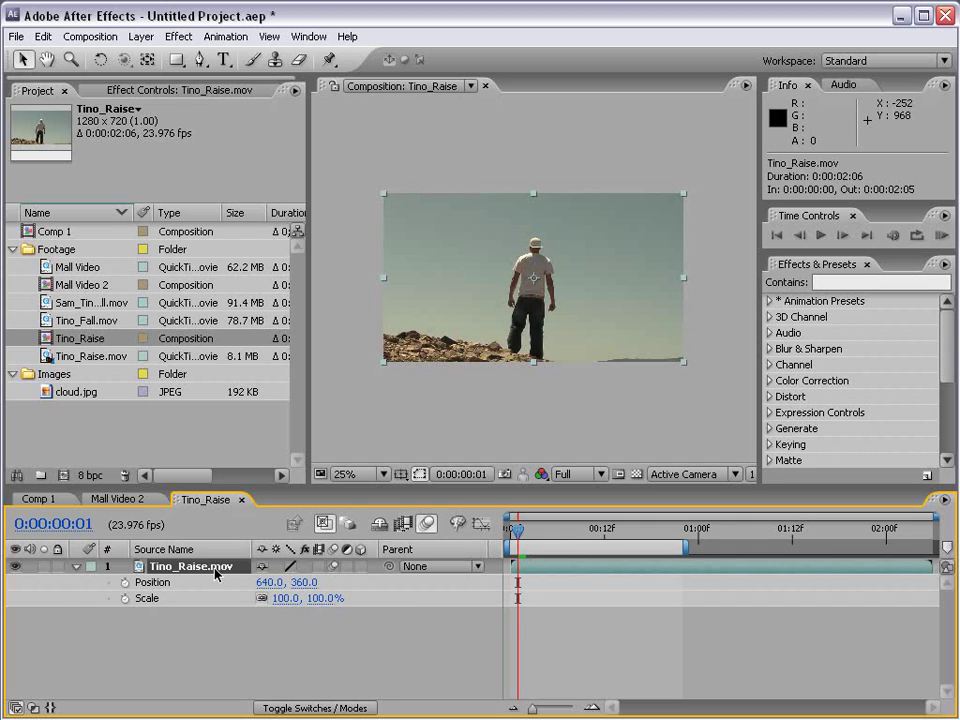
{"action": "key", "text": "shift+r"}
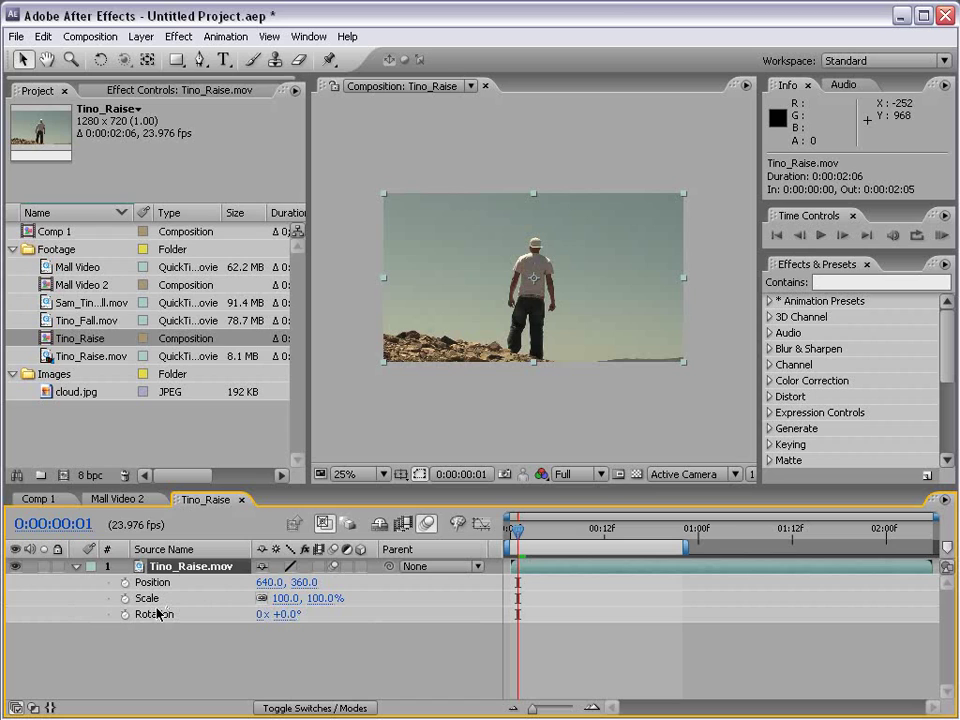
{"action": "left_click", "coordinate": [75, 566]}
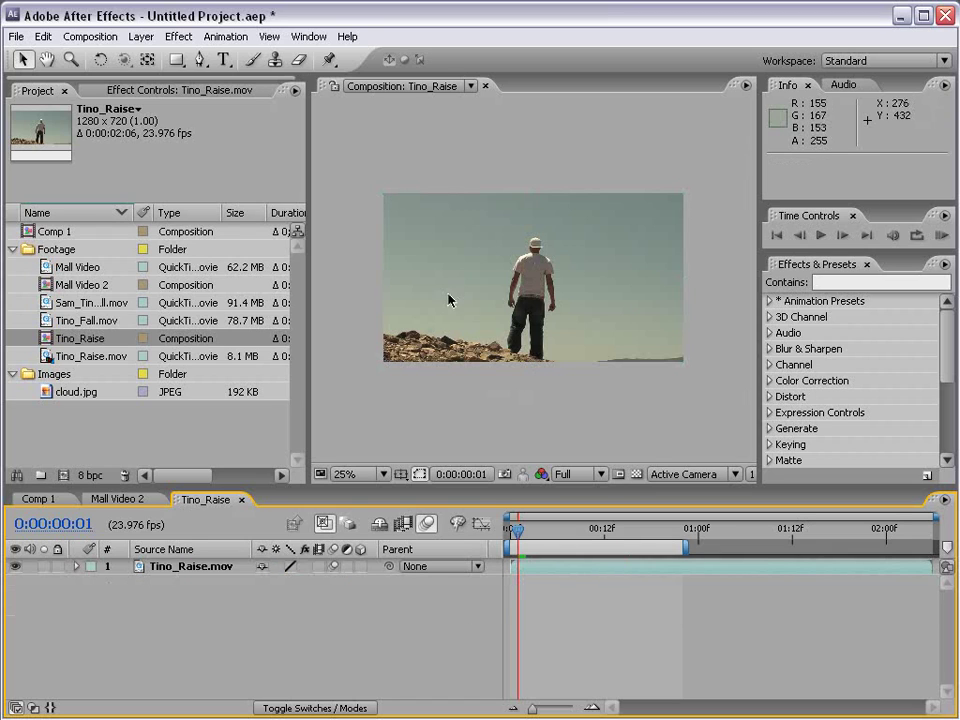
Apply Fast Blur to the Tino_Raise.mov layer with Blurriness 83.0 and Repeat Edge Pixels enabled
{"action": "left_click", "coordinate": [456, 251]}
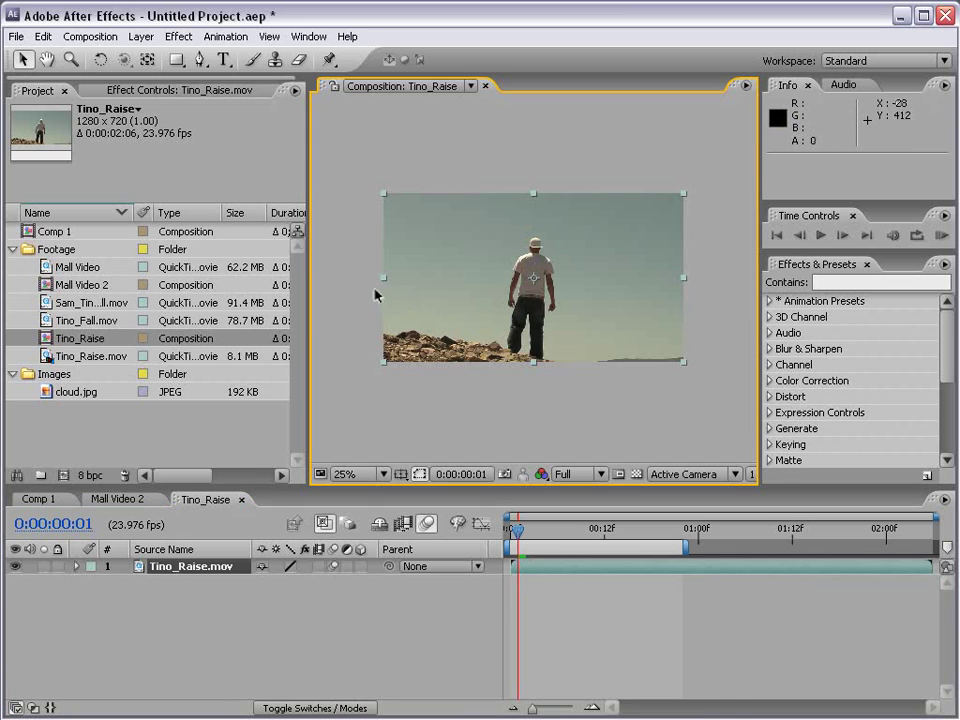
{"action": "left_click", "coordinate": [180, 40]}
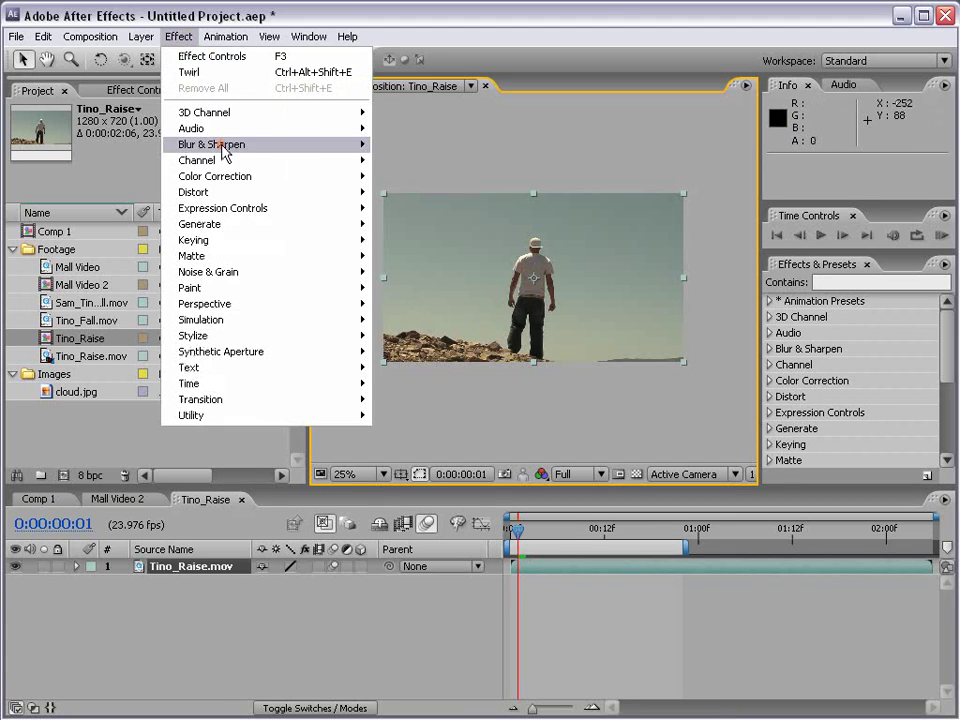
{"action": "mouse_move", "coordinate": [222, 146]}
{"action": "left_click", "coordinate": [430, 257]}
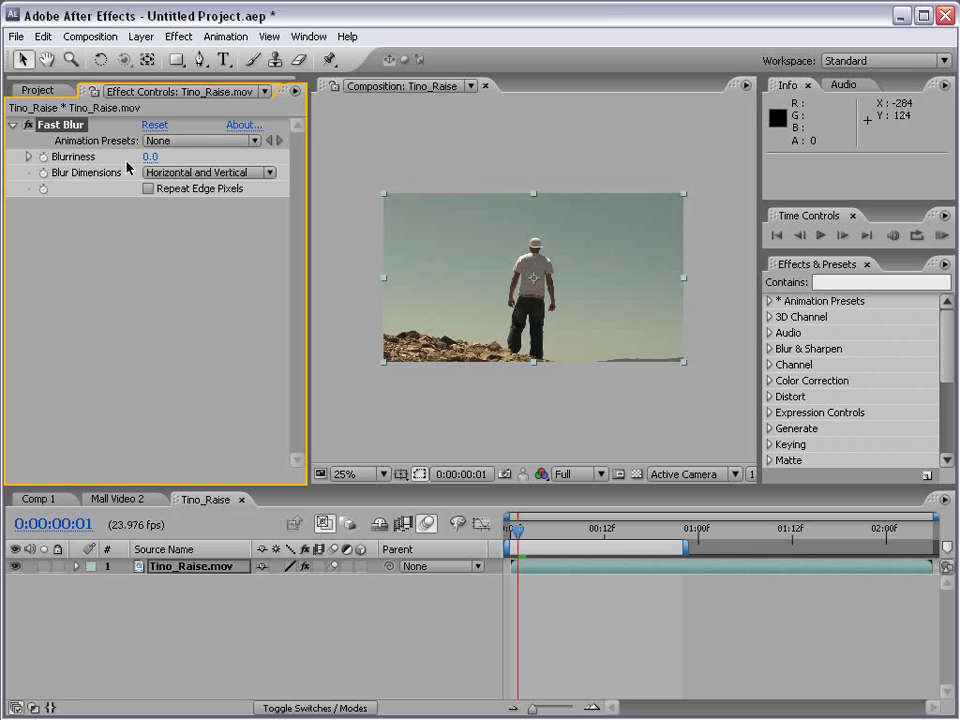
{"action": "left_click_drag", "start_coordinate": [146, 165], "coordinate": [230, 165]}
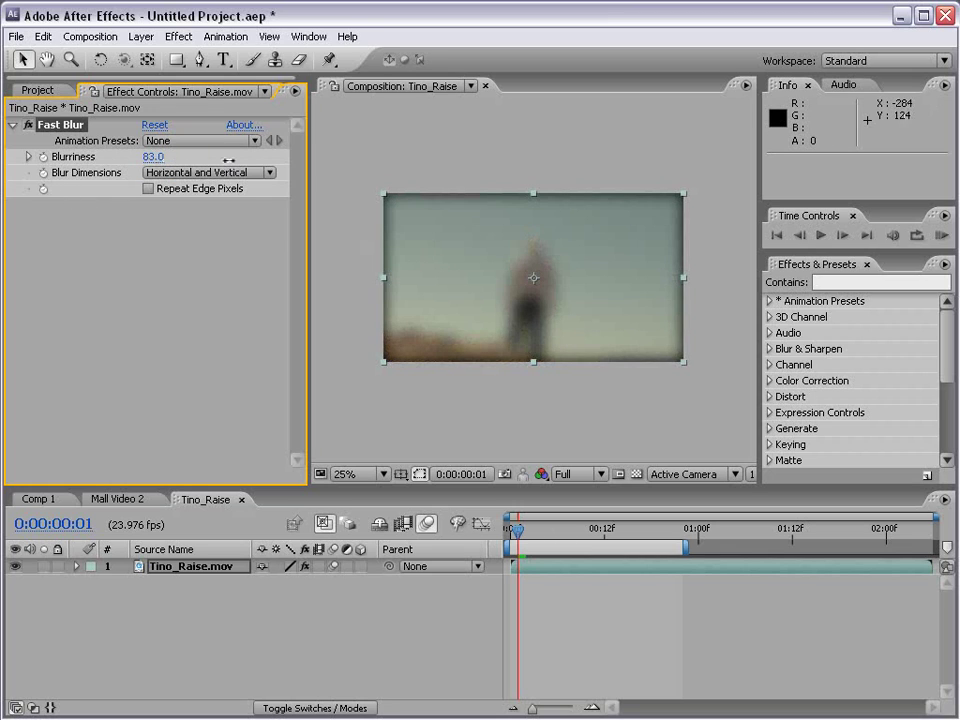
{"action": "left_click", "coordinate": [148, 188]}
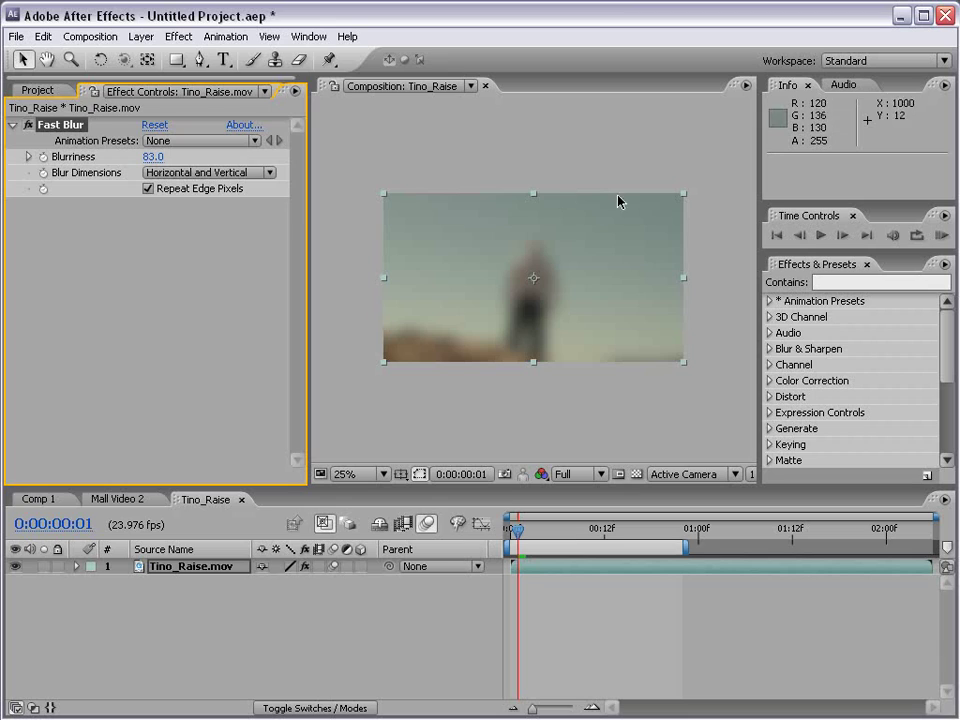
Set the first Blurriness keyframe for Fast Blur at 0:00:00:00, leaving none at 0:00:00:01
{"action": "left_click", "coordinate": [43, 157]}
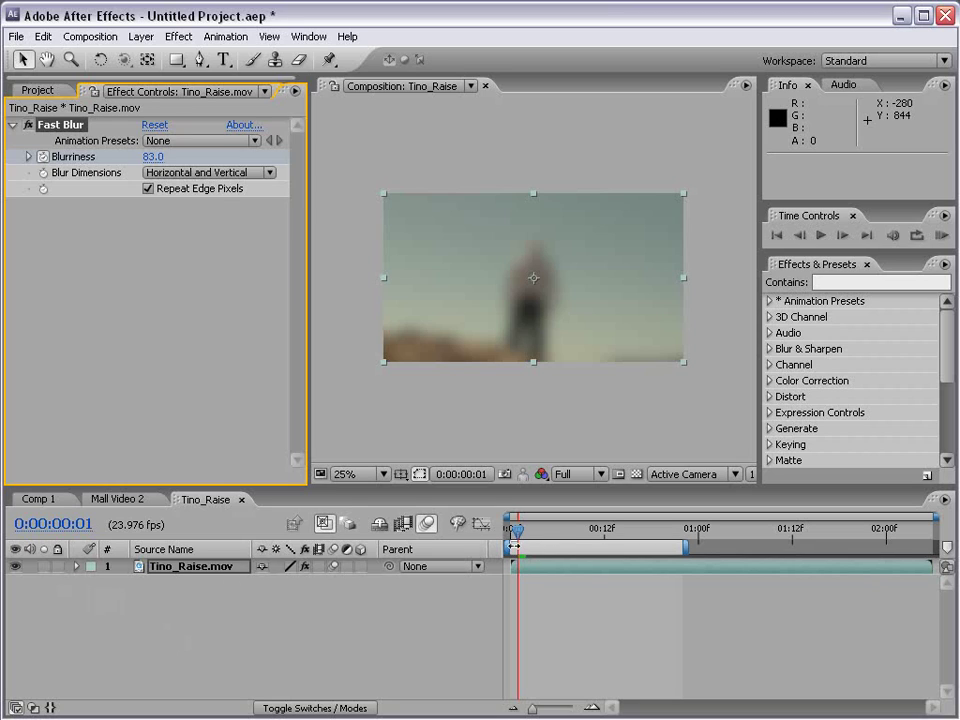
{"action": "left_click", "coordinate": [43, 157]}
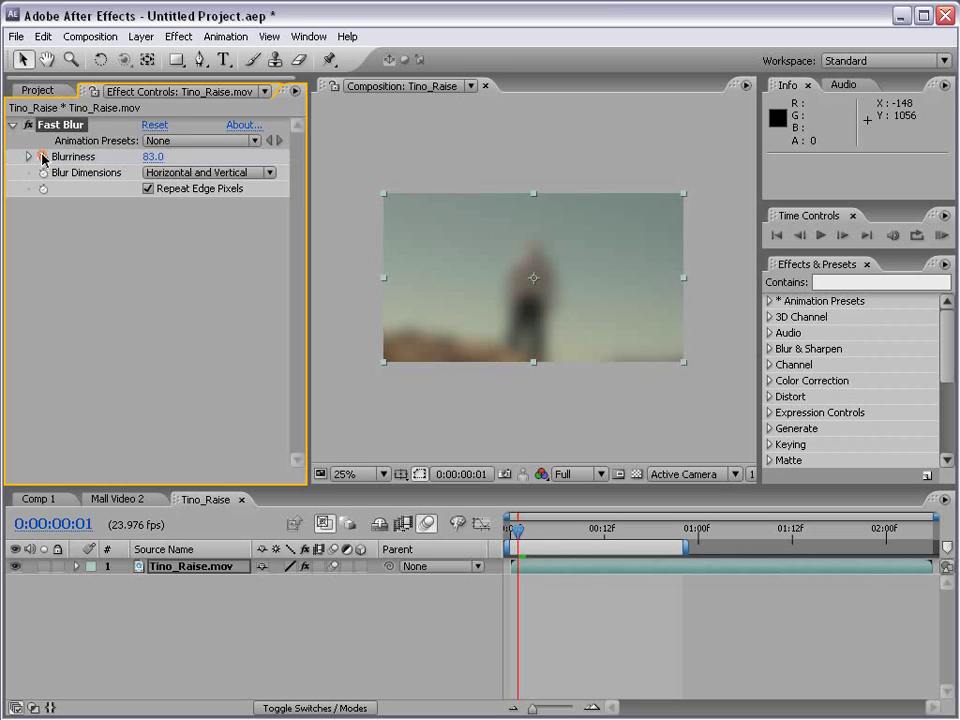
{"action": "left_click", "coordinate": [512, 536]}
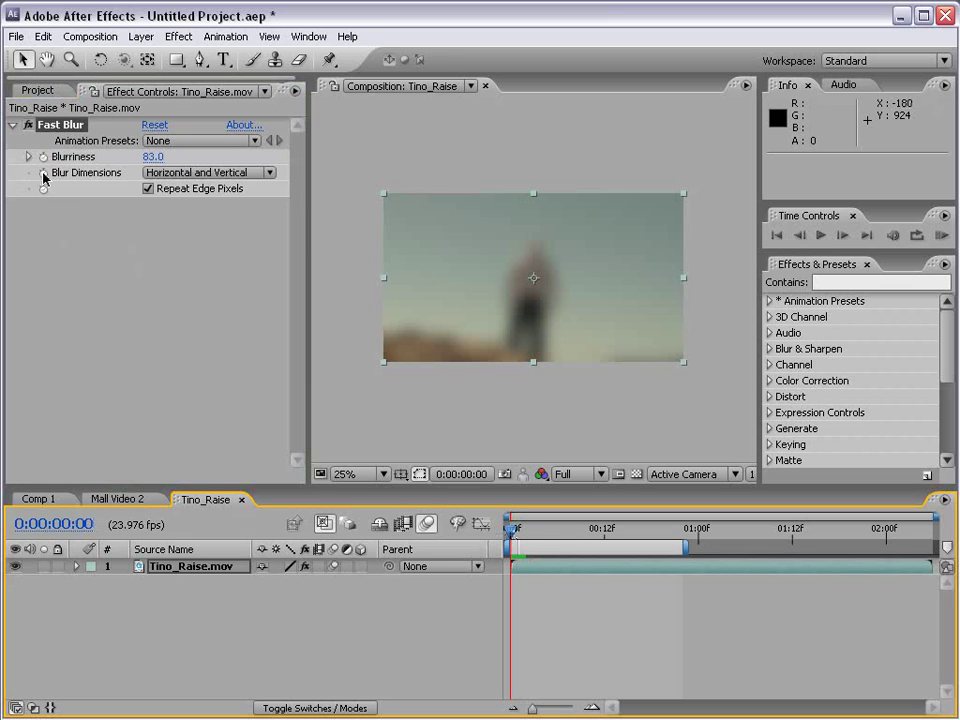
{"action": "left_click", "coordinate": [43, 157]}
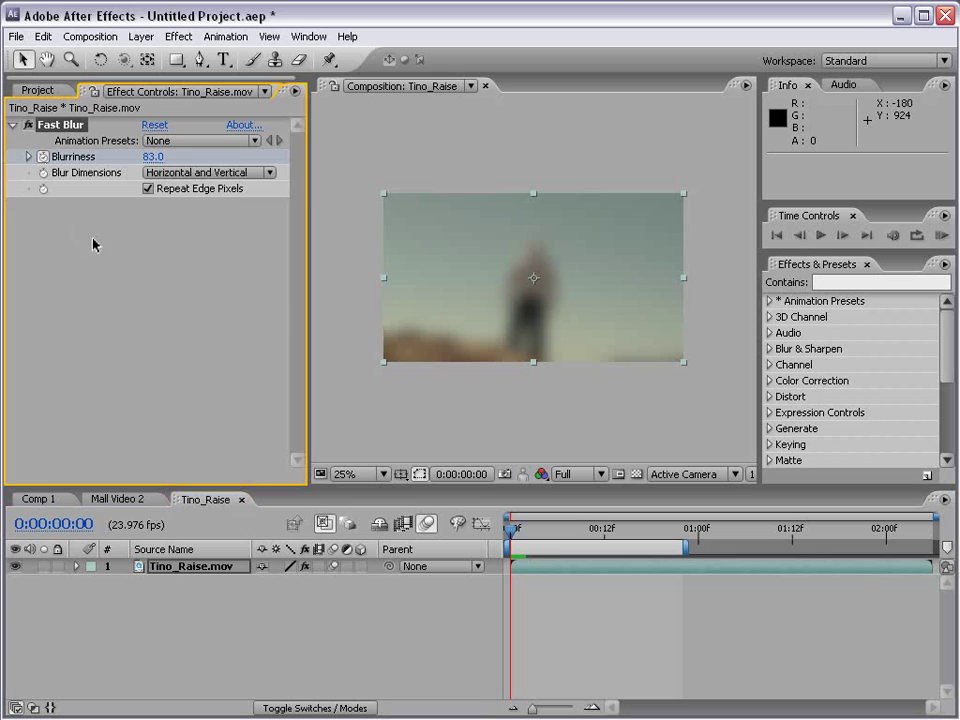
Set Blurriness to 0 at 0:00:00:12 and scrub through the frames to preview the blur clearing
{"action": "left_click_drag", "start_coordinate": [578, 533], "coordinate": [605, 536]}
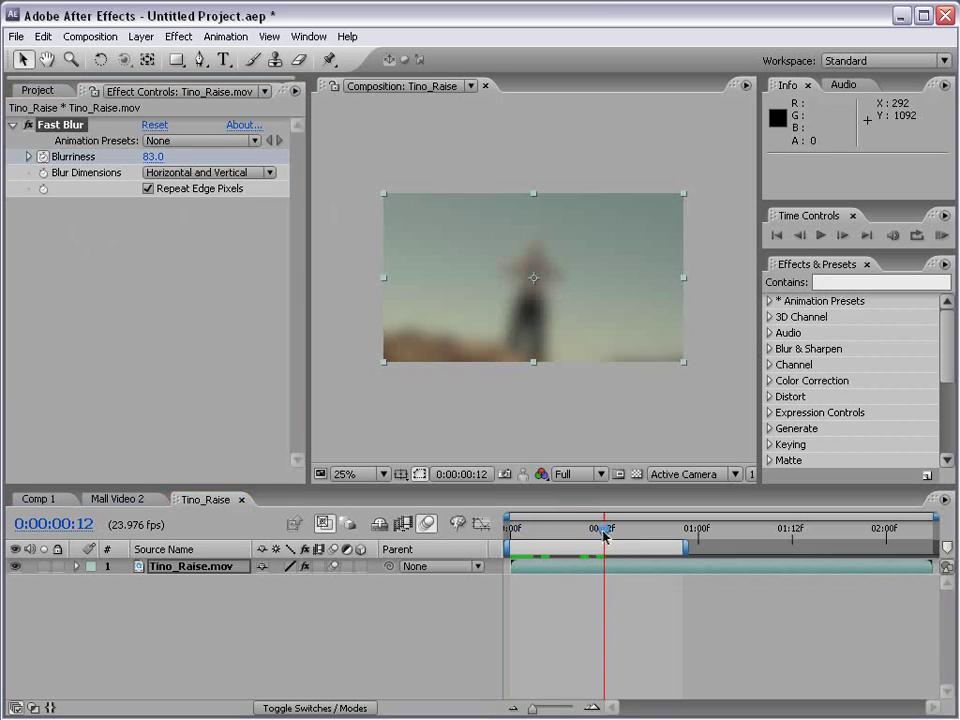
{"action": "left_click", "coordinate": [152, 157]}
{"action": "type", "text": "0"}
{"action": "key", "text": "Return"}
{"action": "left_click_drag", "start_coordinate": [518, 537], "coordinate": [576, 588]}
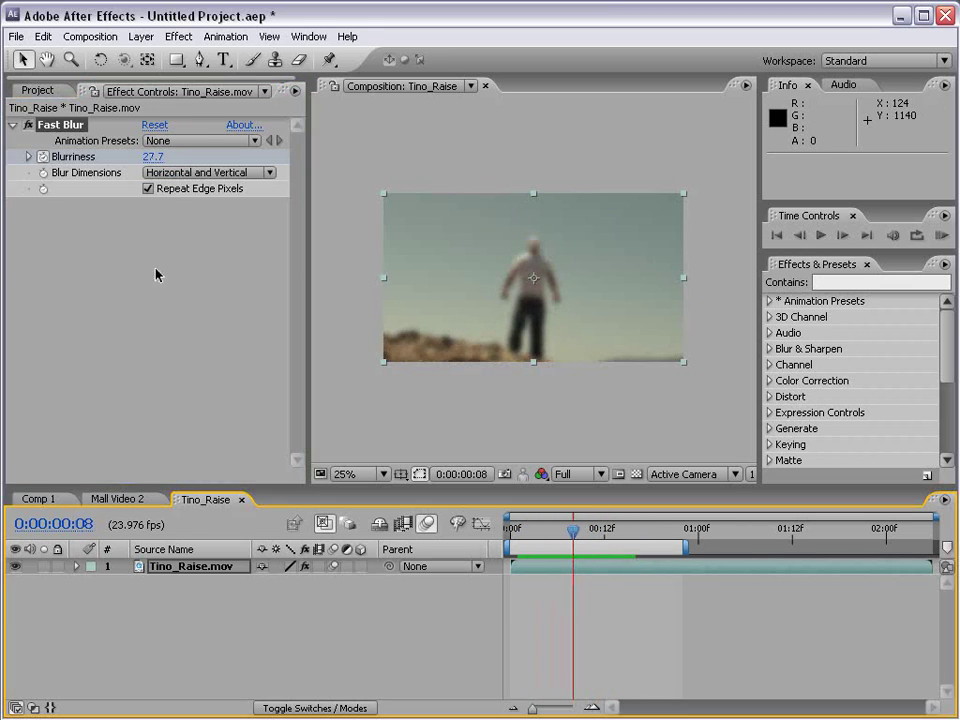
Expand the layer's Fast Blur effect to examine its Blurriness keyframes, and collapse the layer
{"action": "left_click", "coordinate": [76, 567]}
{"action": "left_click", "coordinate": [92, 582]}
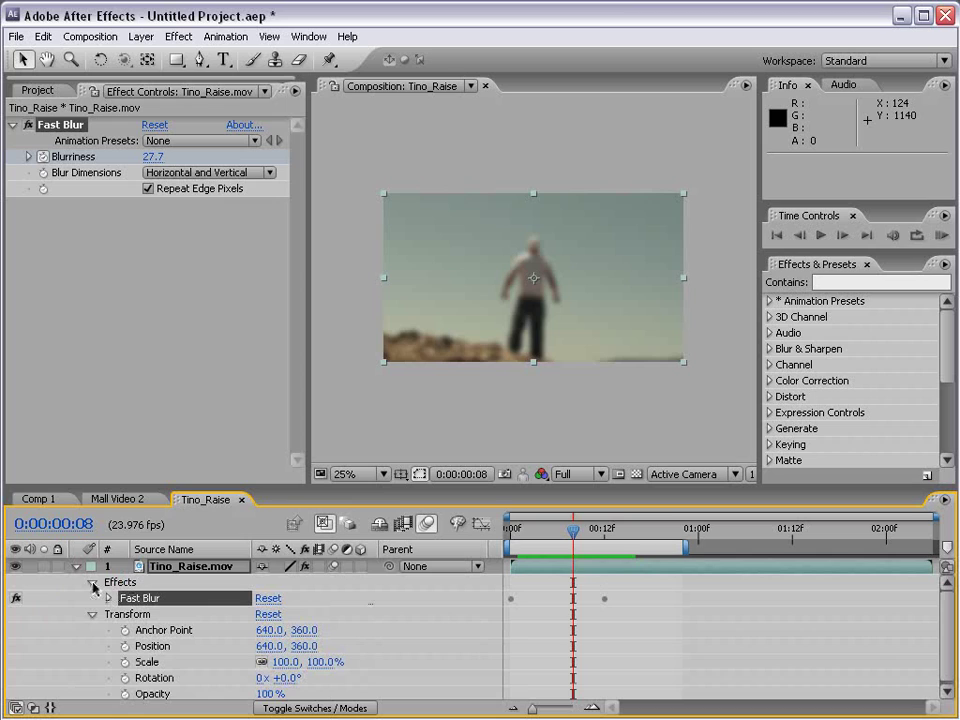
{"action": "left_click", "coordinate": [108, 598]}
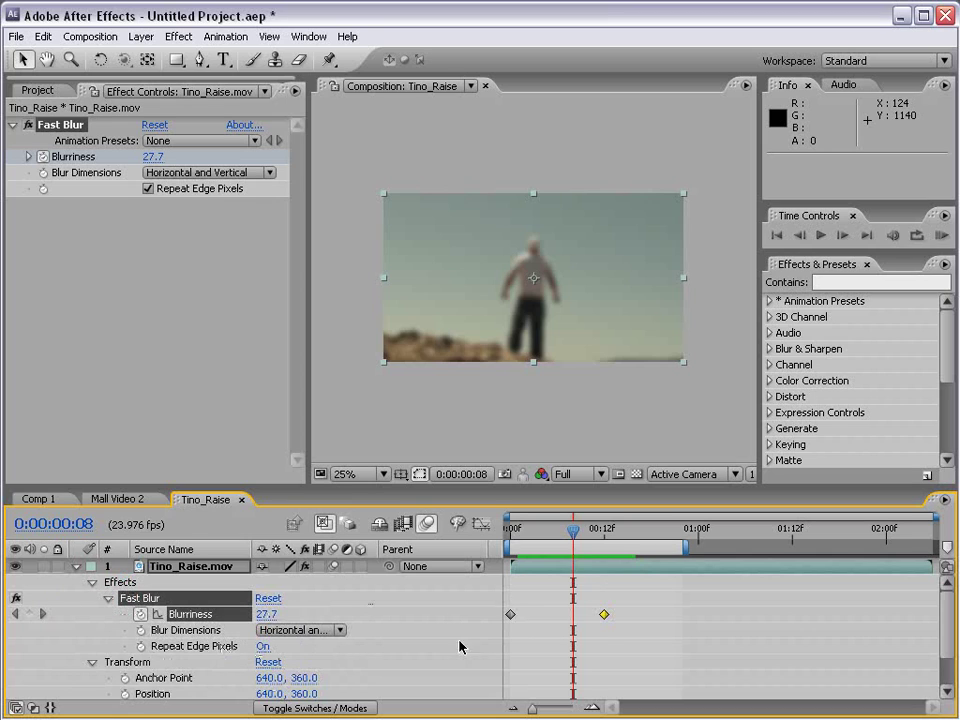
{"action": "left_click", "coordinate": [602, 650]}
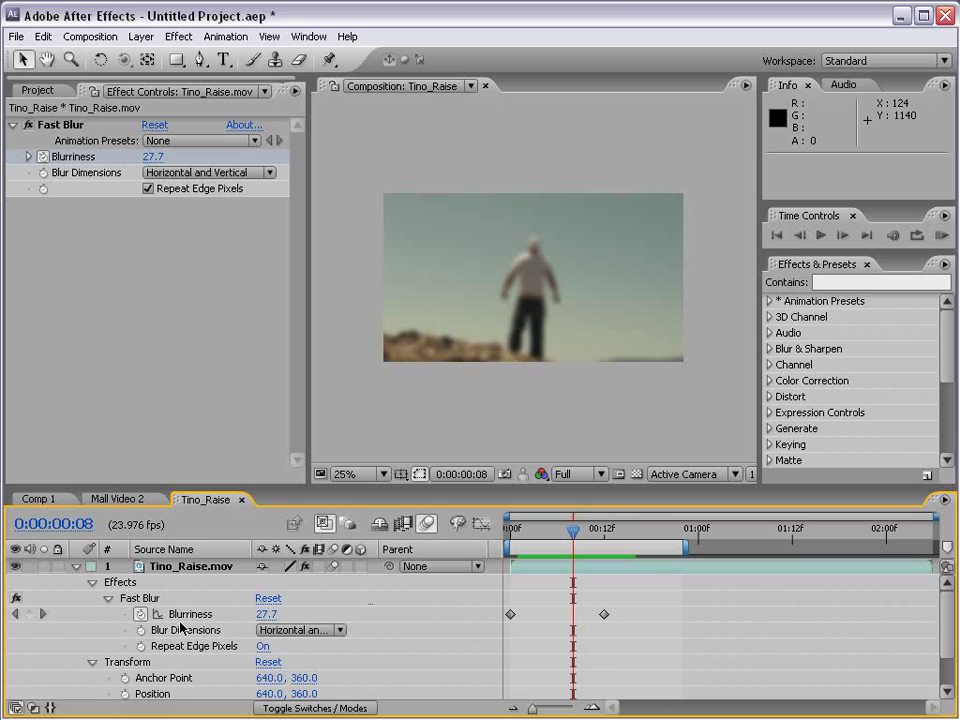
{"action": "left_click", "coordinate": [76, 566]}
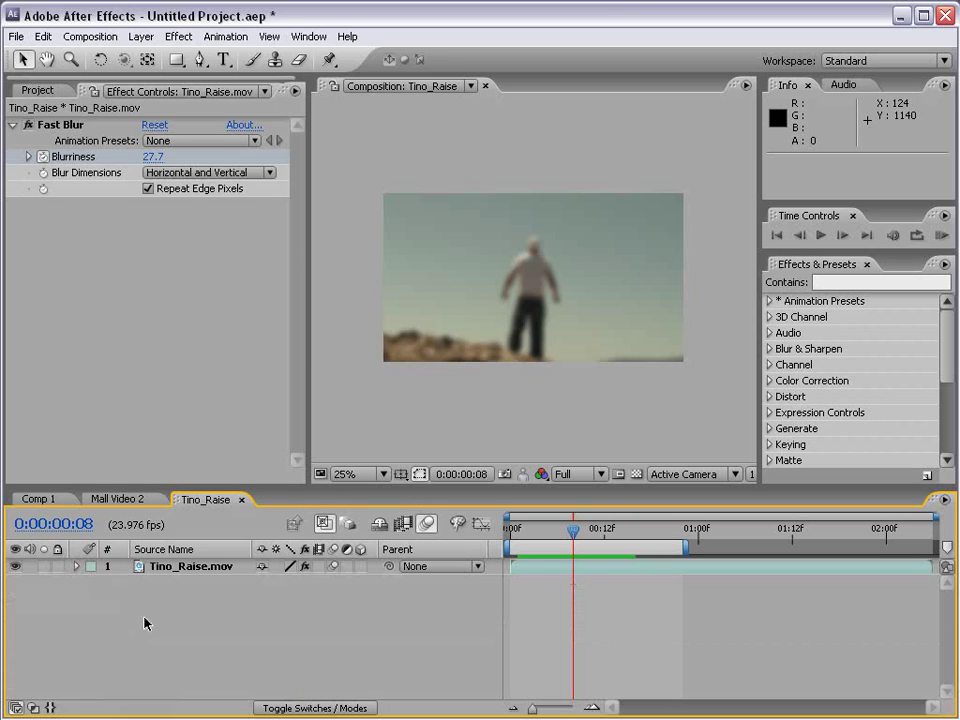
Show only the layer's keyframed properties plus Opacity, and add an Opacity keyframe at 0:00:00:08
{"action": "left_click", "coordinate": [183, 567]}
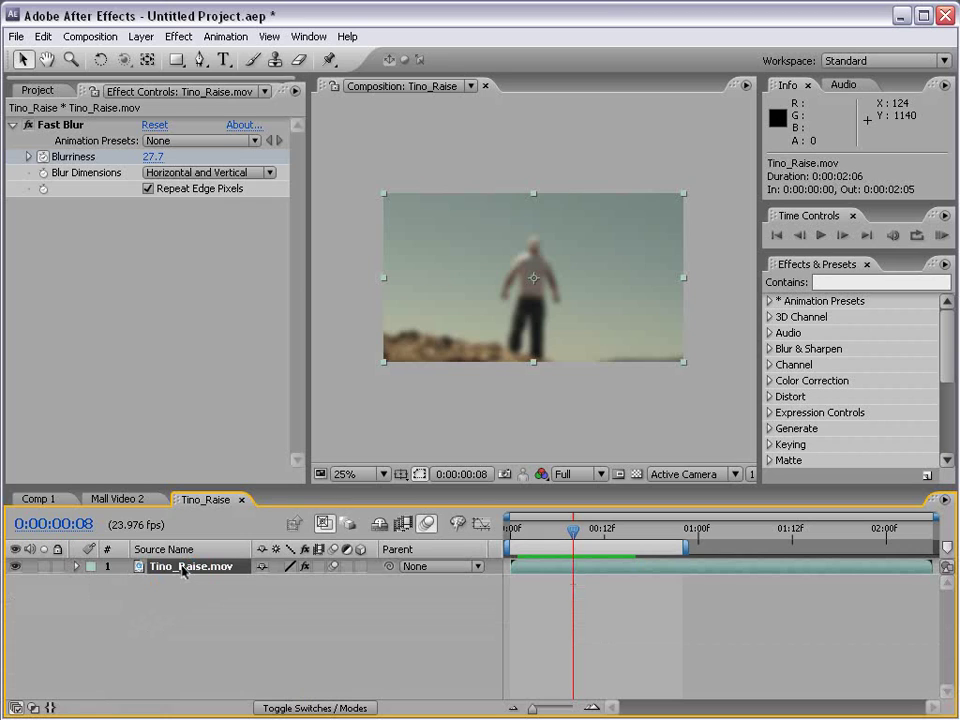
{"action": "key", "text": "u"}
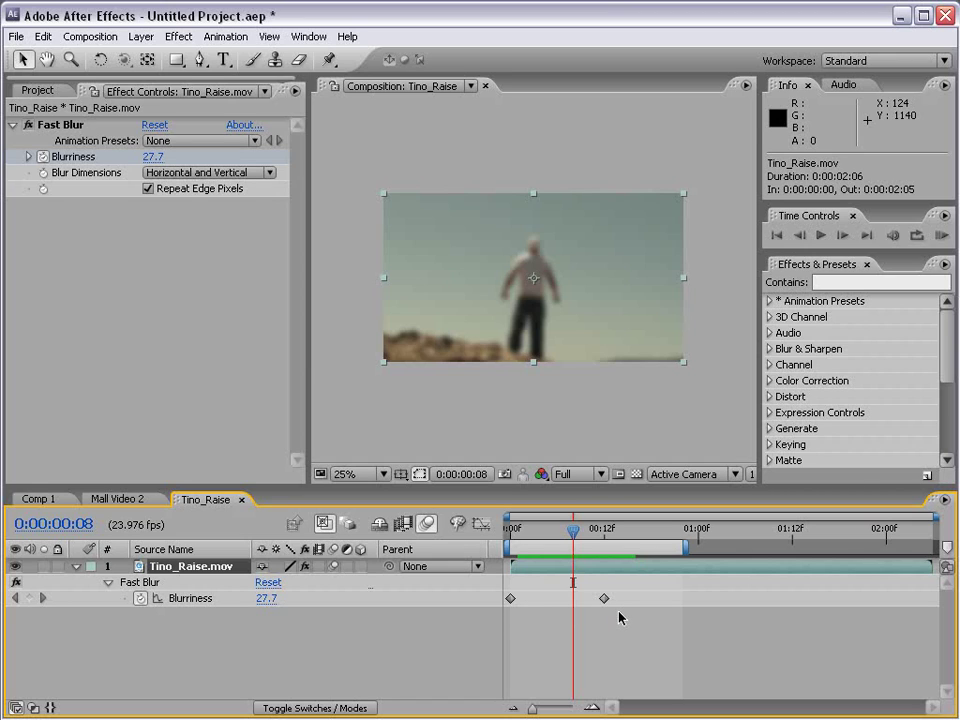
{"action": "key", "text": "shift+t"}
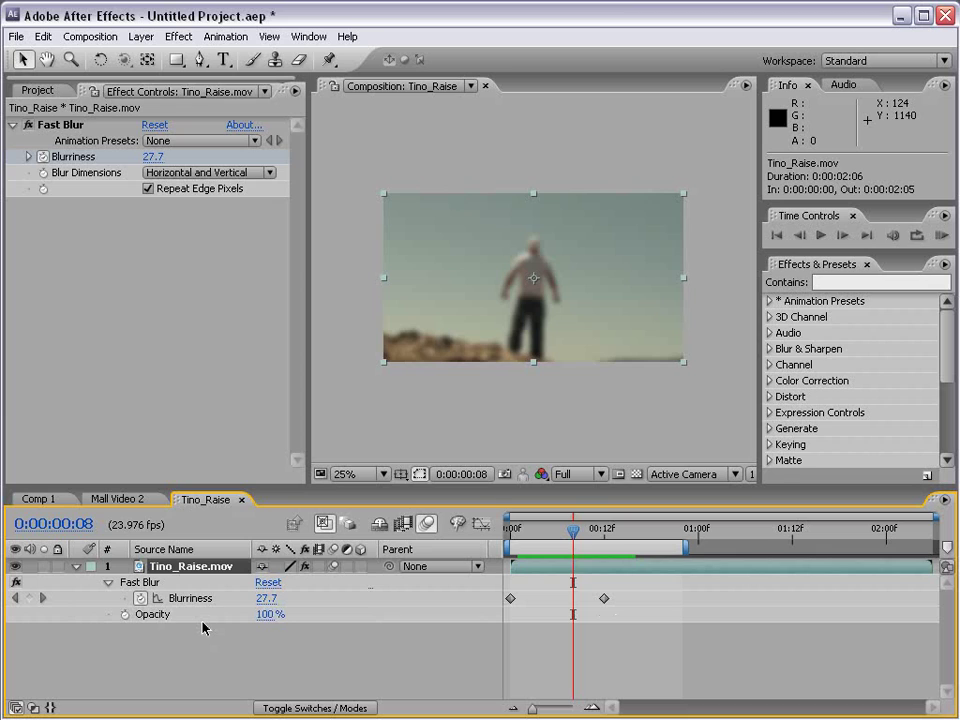
{"action": "left_click", "coordinate": [124, 615]}
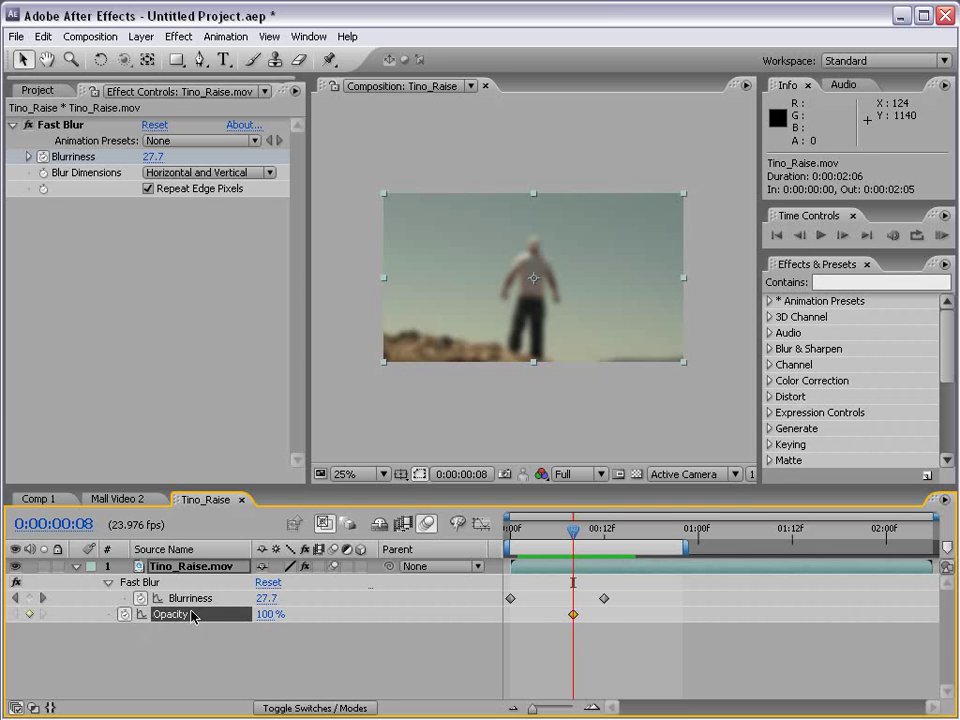
Set the Tino_Raise.mov layer's Opacity to 66% at 0:00:00:00, and collapse the layer
{"action": "left_click_drag", "start_coordinate": [573, 531], "coordinate": [510, 540]}
{"action": "left_click_drag", "start_coordinate": [268, 615], "coordinate": [172, 605]}
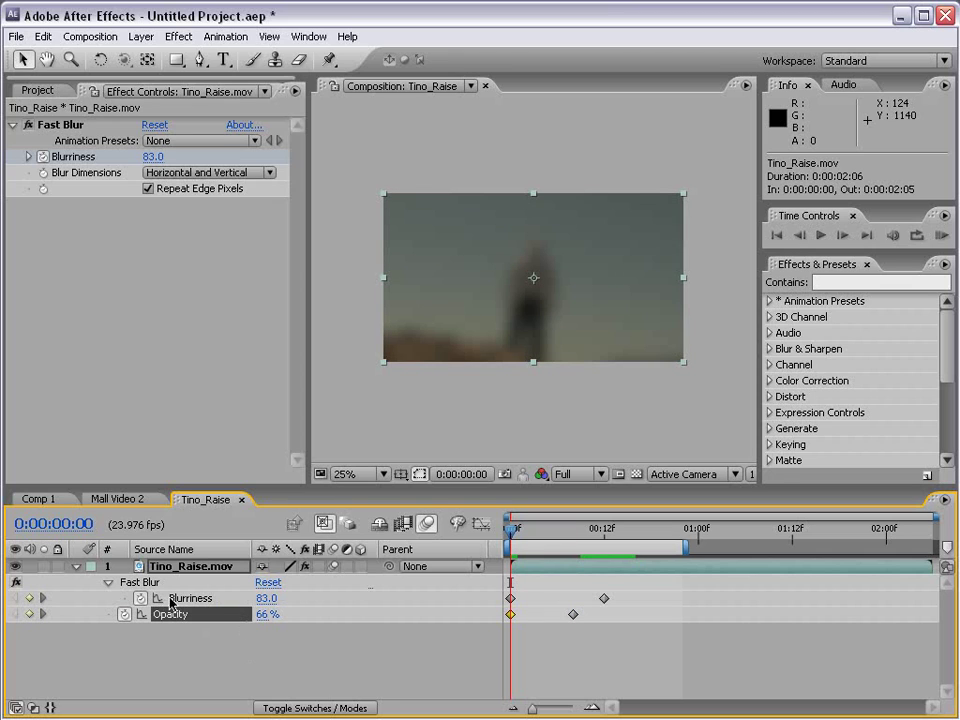
{"action": "left_click", "coordinate": [76, 567]}
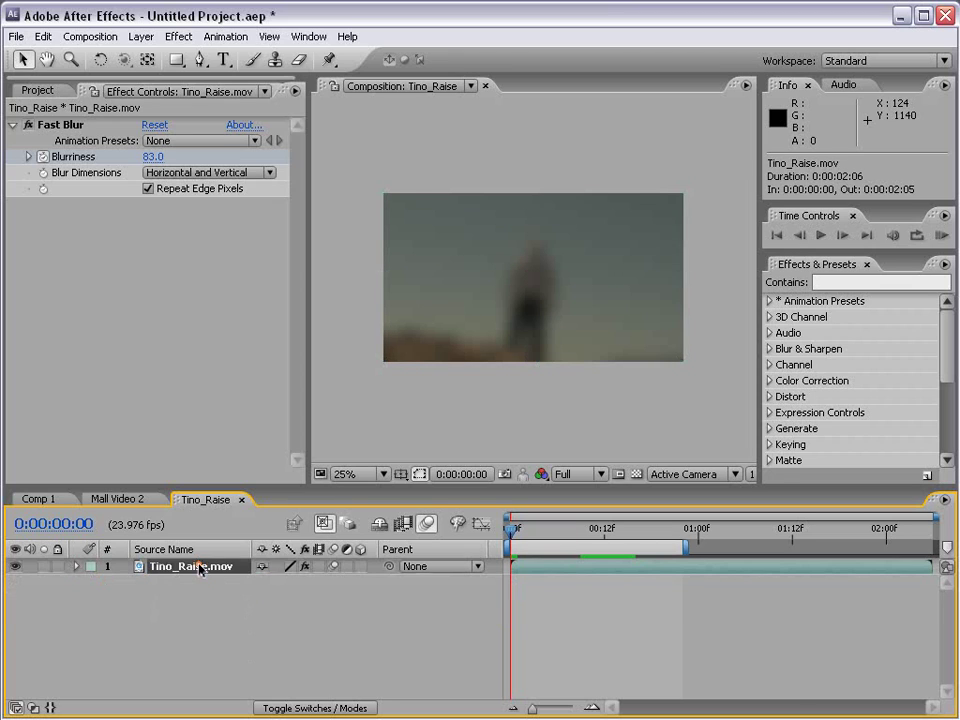
Show the layer's keyframed properties plus Position, and set its horizontal Position to 758 without keyframing it
{"action": "key", "text": "u"}
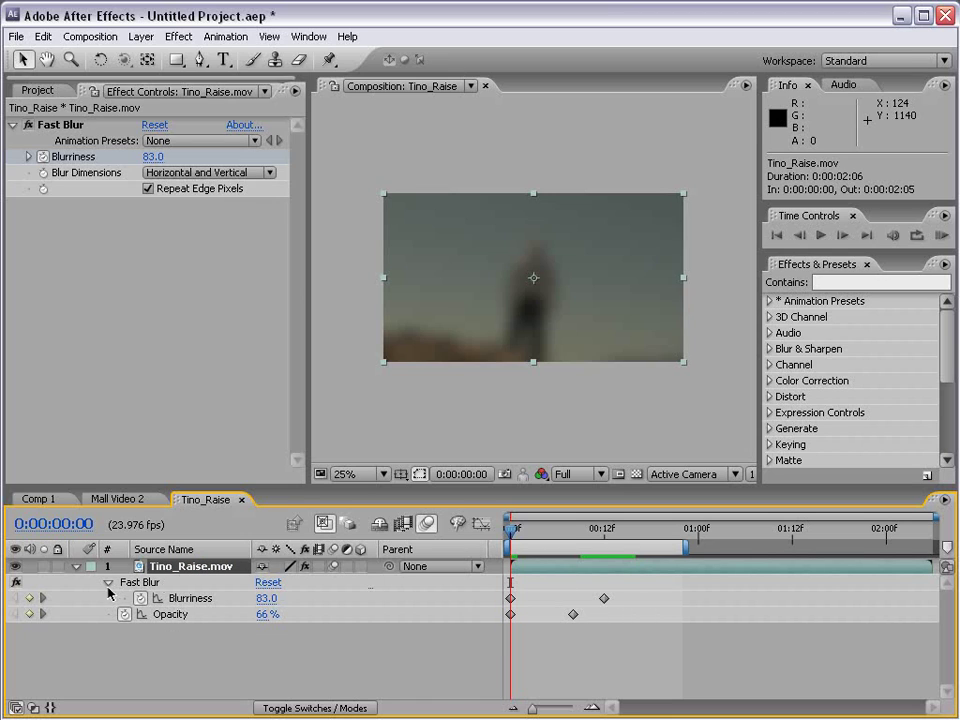
{"action": "key", "text": "shift+p"}
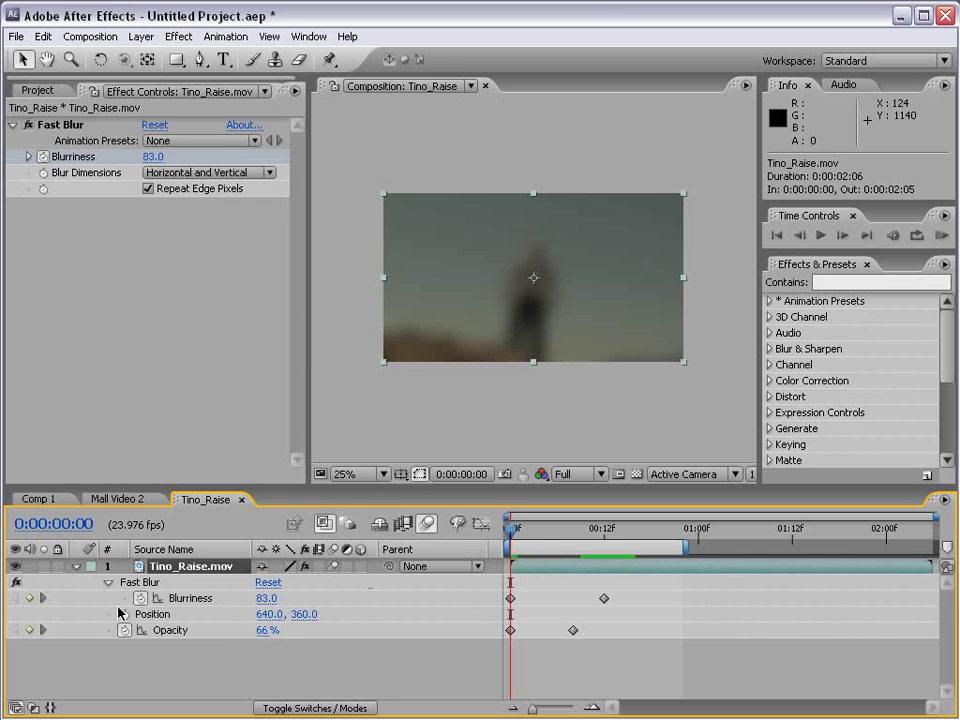
{"action": "left_click_drag", "start_coordinate": [268, 614], "coordinate": [375, 614]}
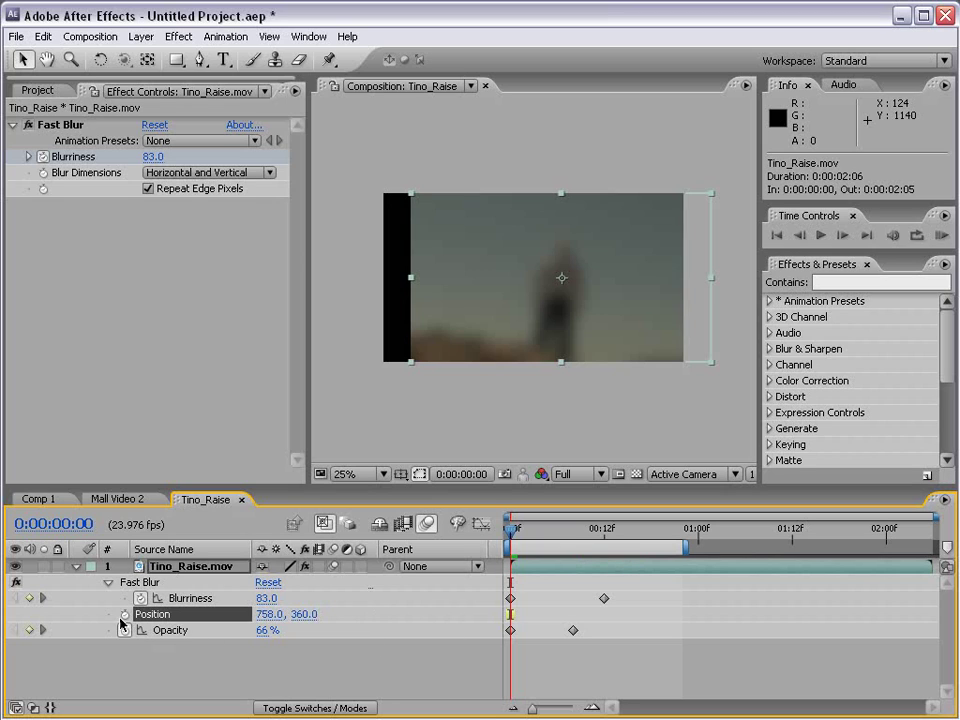
Compare showing only the layer's keyframed properties with showing all of its modified properties
{"action": "left_click", "coordinate": [76, 566]}
{"action": "left_click", "coordinate": [530, 578]}
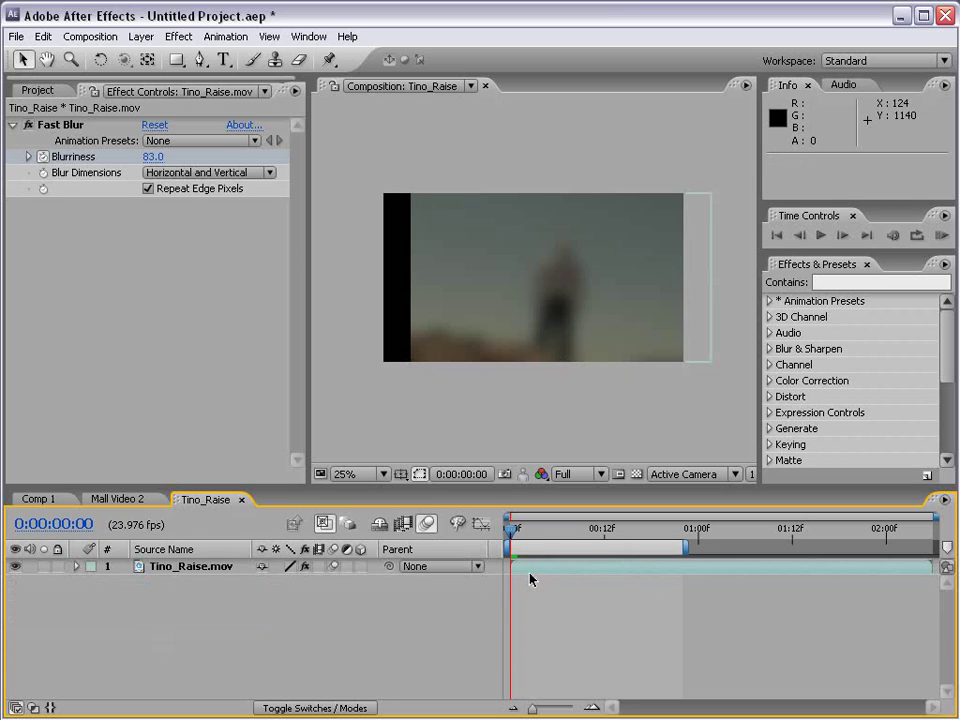
{"action": "left_click", "coordinate": [530, 570]}
{"action": "key", "text": "u"}
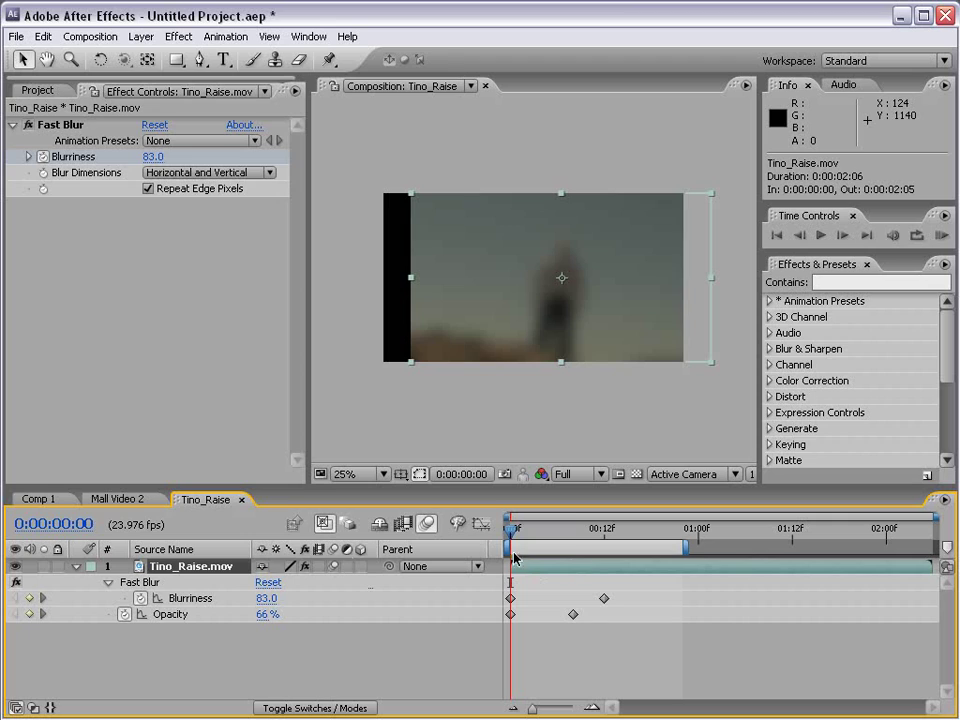
{"action": "key", "text": "u"}
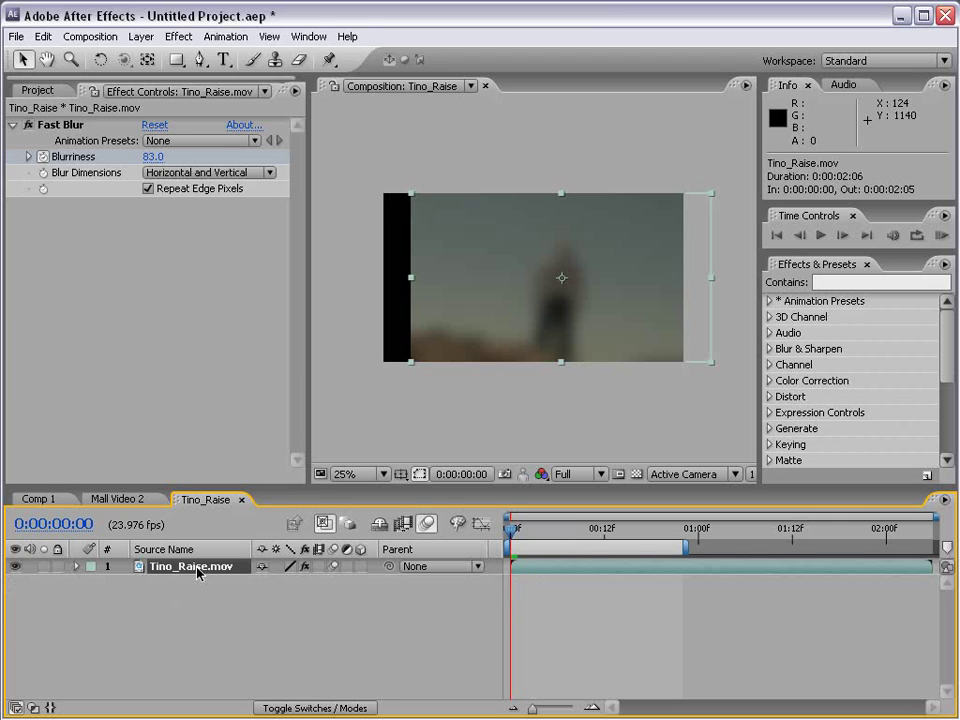
{"action": "key", "text": "u"}
{"action": "key", "text": "u"}
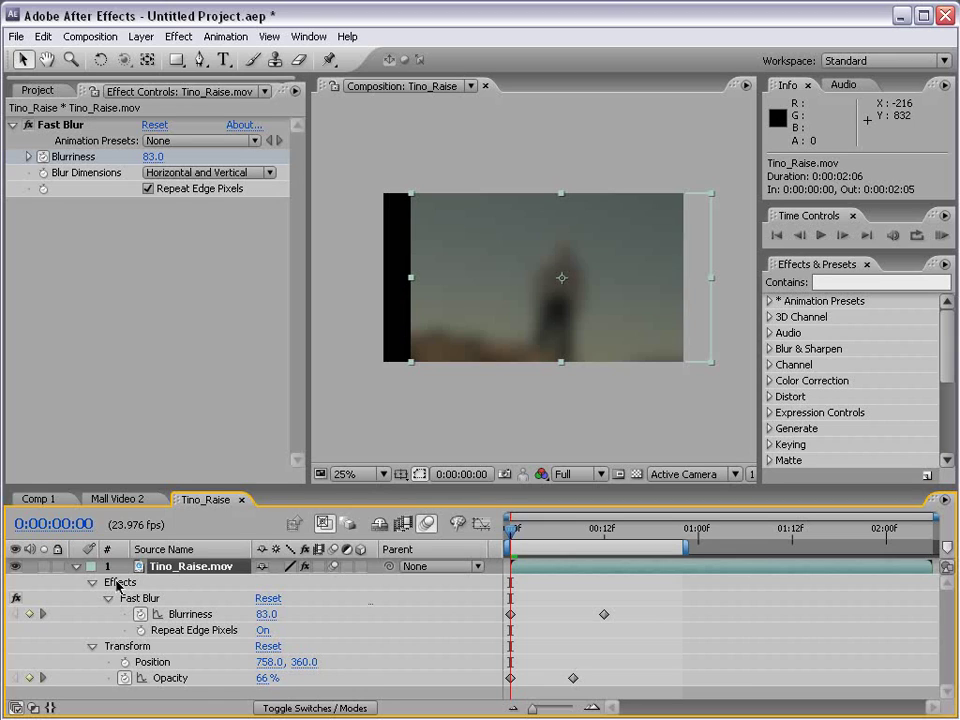
Clear the Tino_Raise.mov layer's Blurriness and Opacity keyframes, transform changes and Fast Blur effect
{"action": "left_click", "coordinate": [140, 614]}
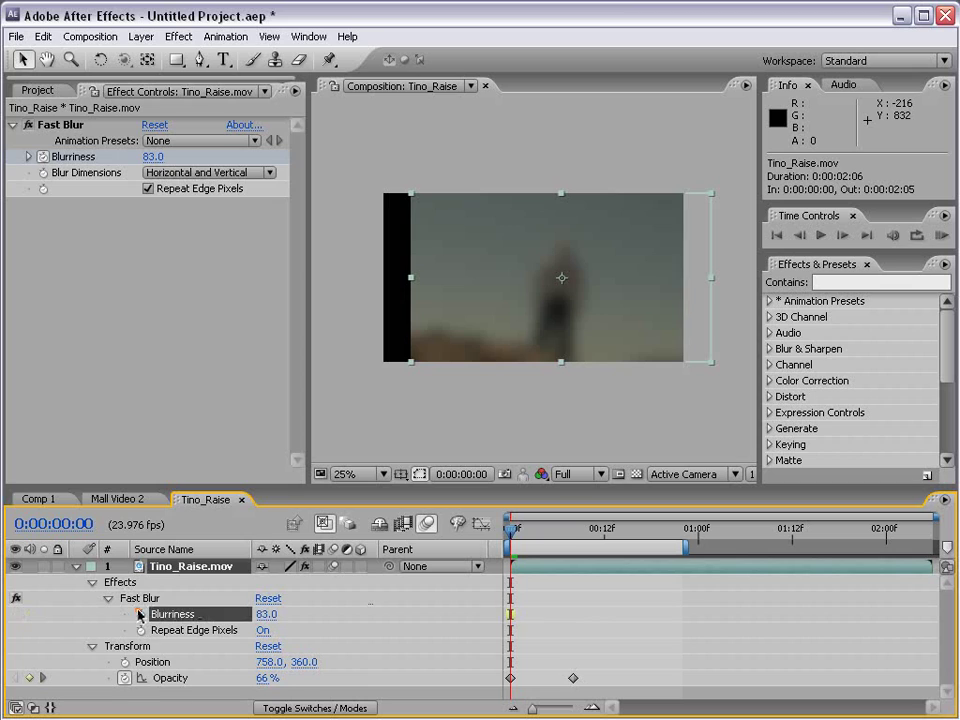
{"action": "left_click", "coordinate": [125, 678]}
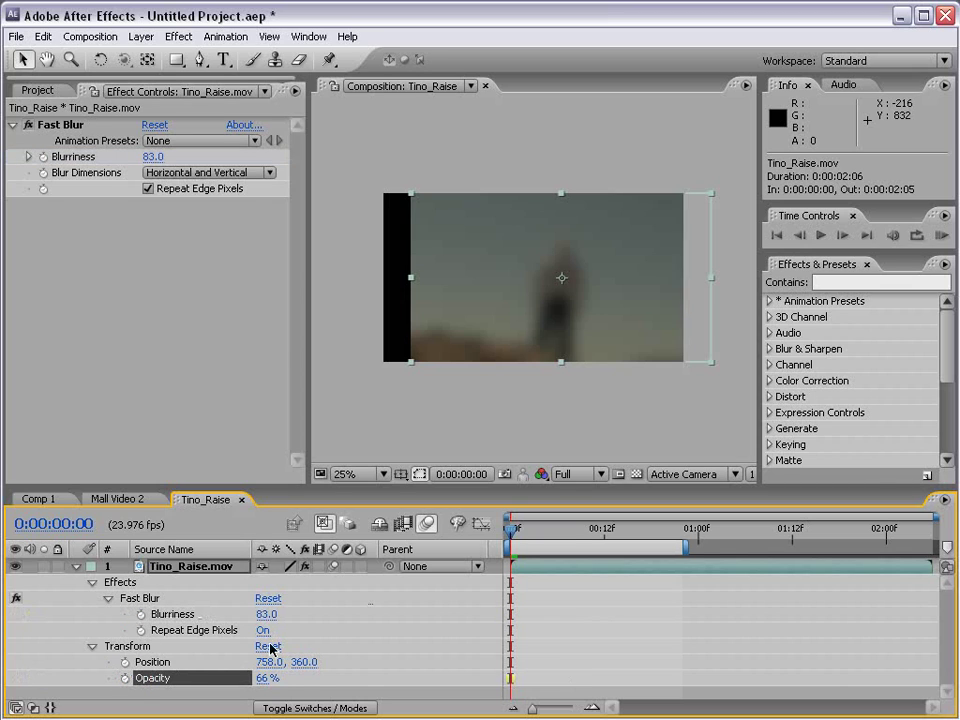
{"action": "left_click", "coordinate": [268, 646]}
{"action": "left_click", "coordinate": [48, 124]}
{"action": "key", "text": "Delete"}
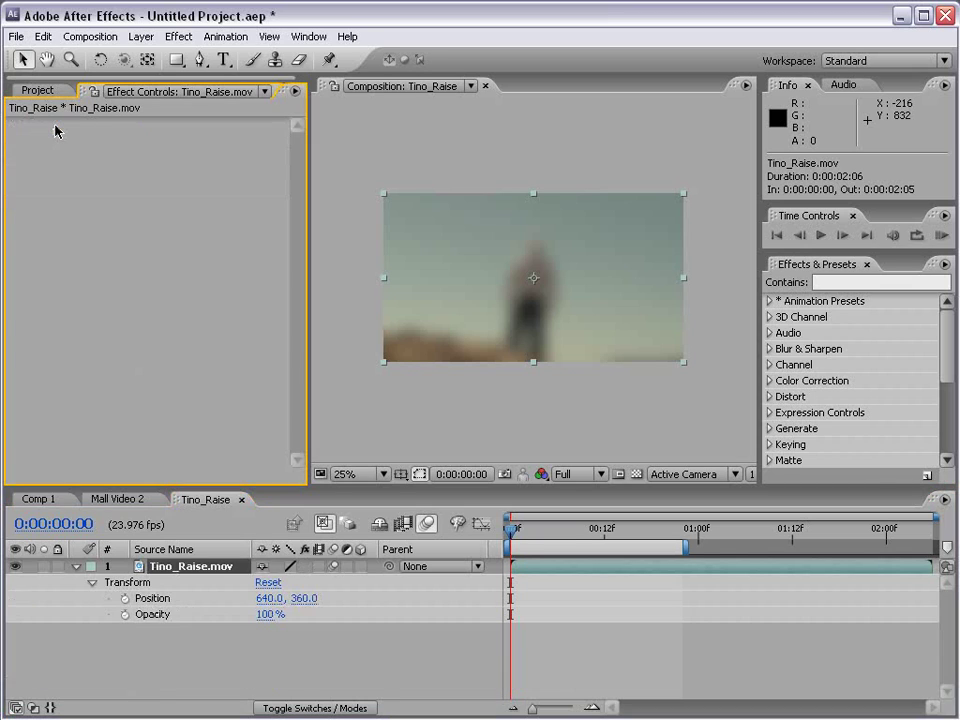
{"action": "left_click", "coordinate": [77, 567]}
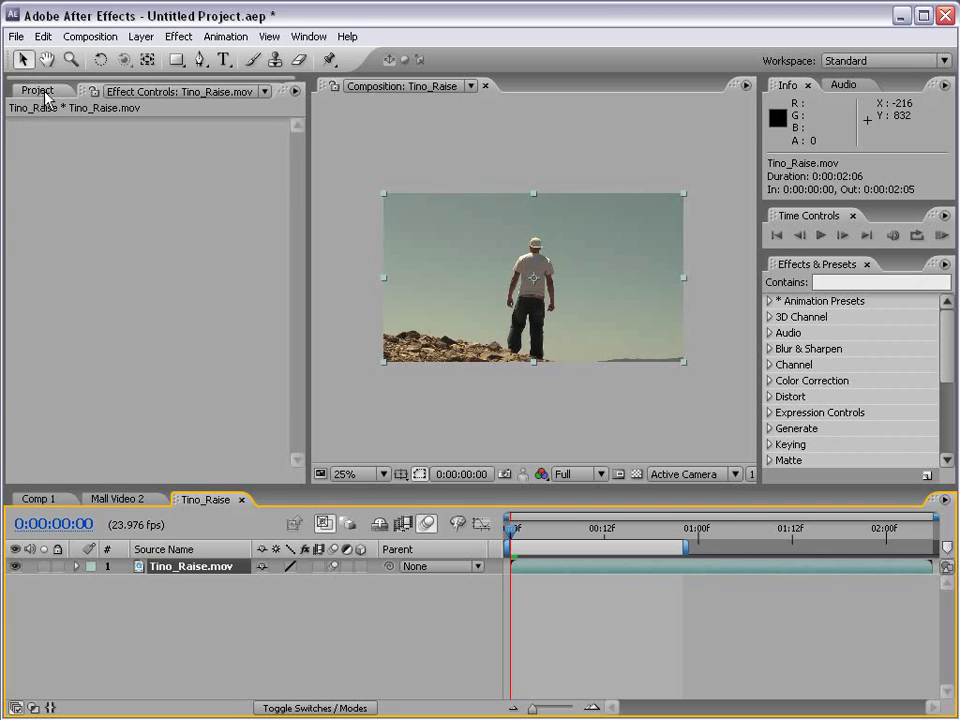
Add cloud.jpg from the project's Images folder to the centre of the Tino_Raise composition, above the video layer
{"action": "left_click", "coordinate": [35, 90]}
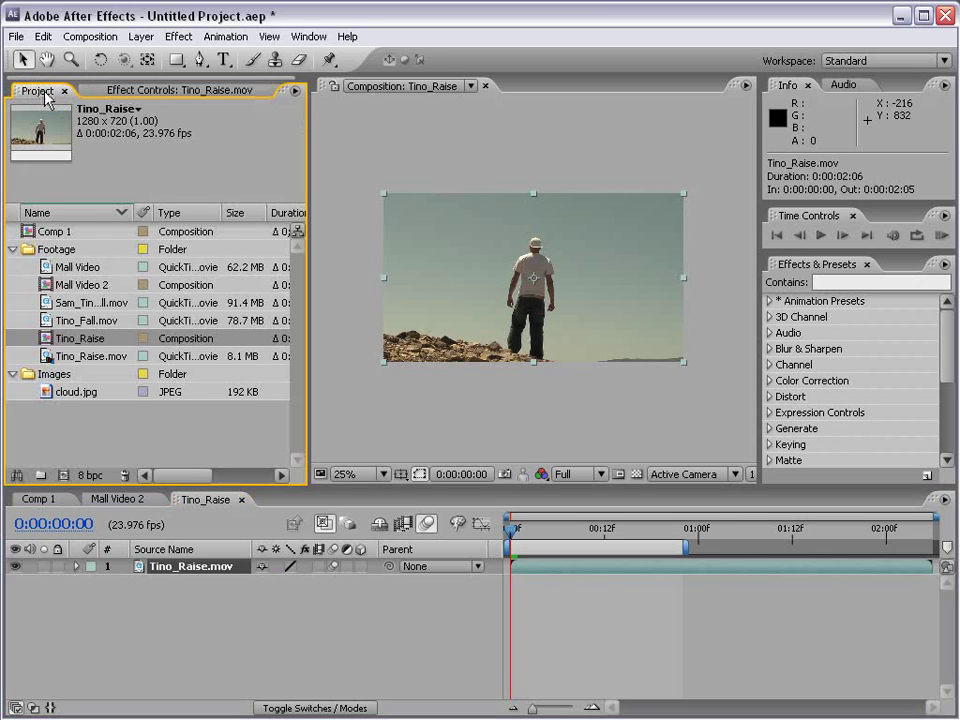
{"action": "left_click", "coordinate": [62, 392]}
{"action": "left_click_drag", "start_coordinate": [42, 398], "coordinate": [532, 278]}
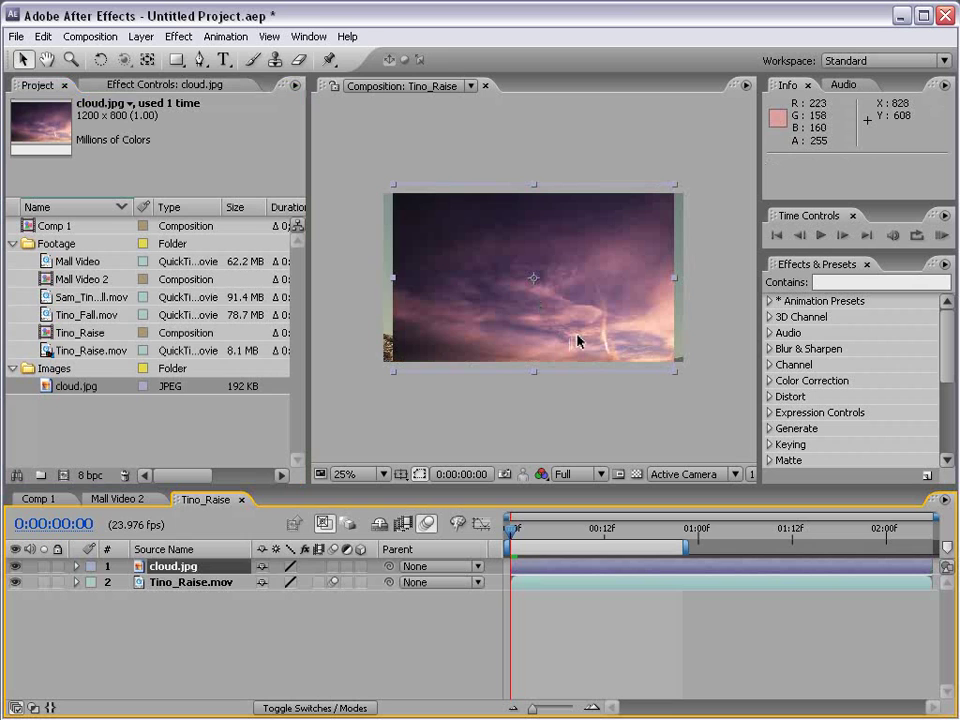
{"action": "scroll", "coordinate": [471, 268], "scroll_direction": "up", "scroll_amount": 1}
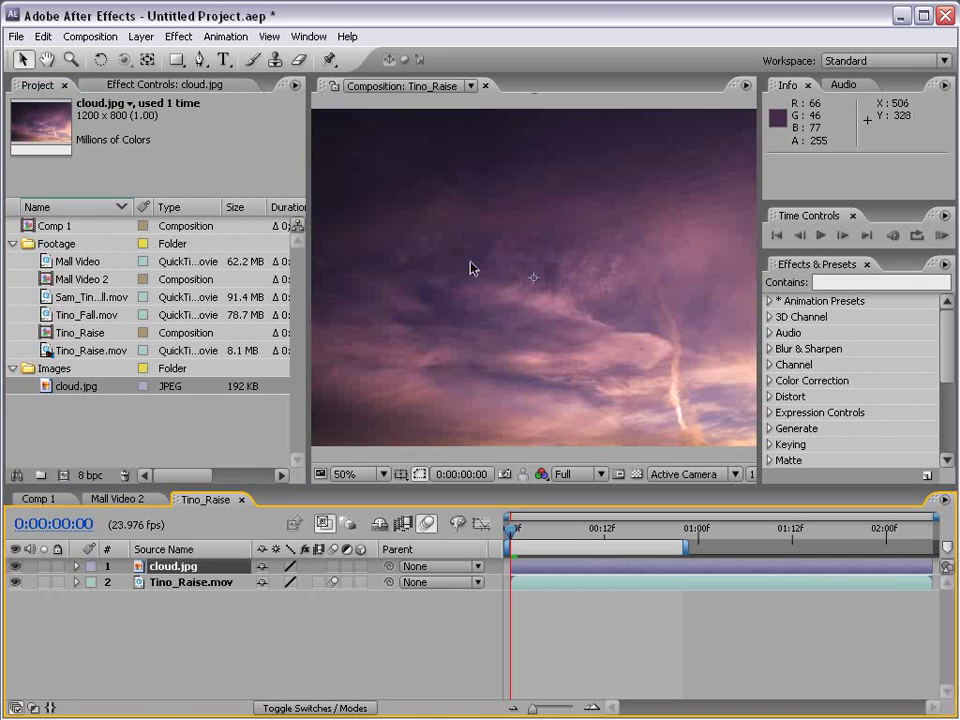
Enlarge the composition view to fill the window, and scale cloud.jpg up until it covers the whole frame
{"action": "key", "text": "grave"}
{"action": "key", "text": "grave"}
{"action": "key", "text": "grave"}
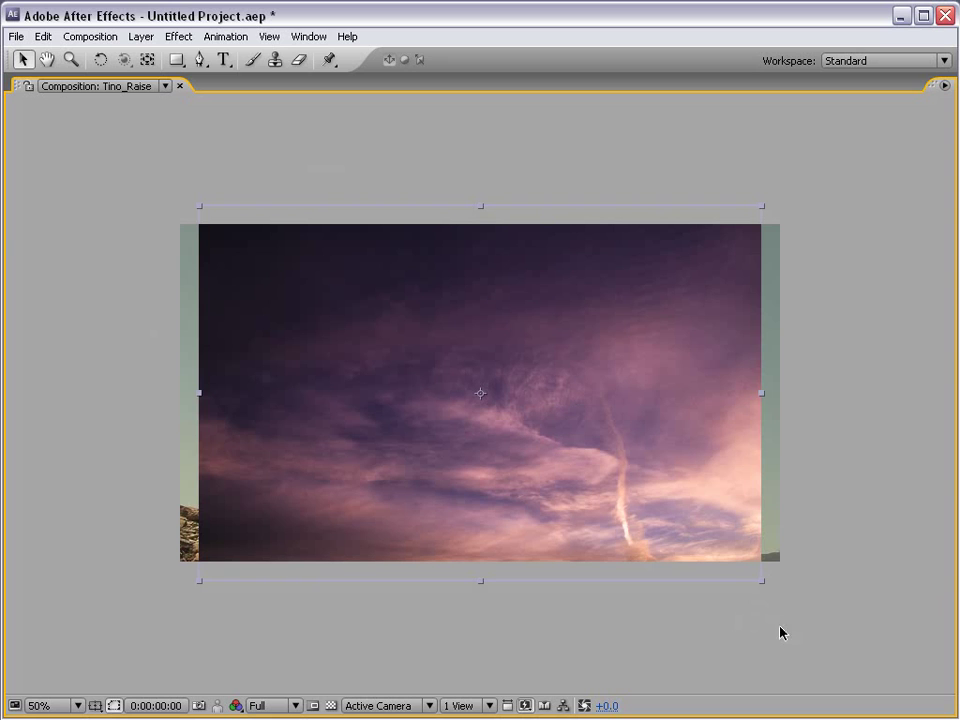
{"action": "left_click_drag", "start_coordinate": [762, 584], "coordinate": [703, 450]}
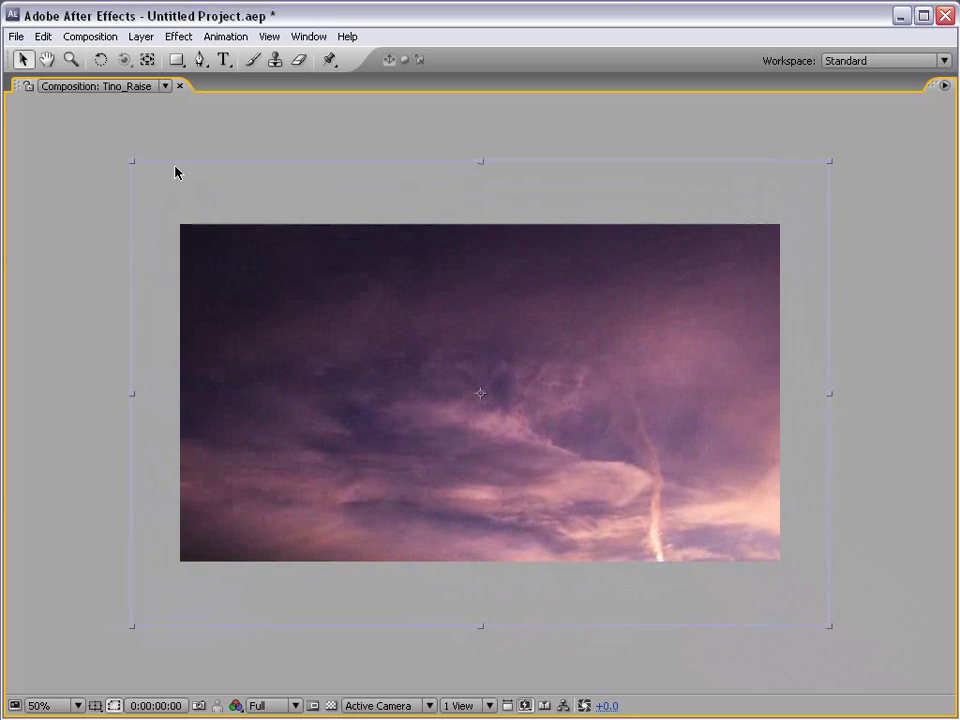
Try rotating the cloud.jpg layer freehand, undo the rotation, and return to the normal panel layout
{"action": "left_click", "coordinate": [100, 60]}
{"action": "left_click_drag", "start_coordinate": [626, 255], "coordinate": [435, 392]}
{"action": "key", "text": "v"}
{"action": "key", "text": "ctrl+z"}
{"action": "key", "text": "grave"}
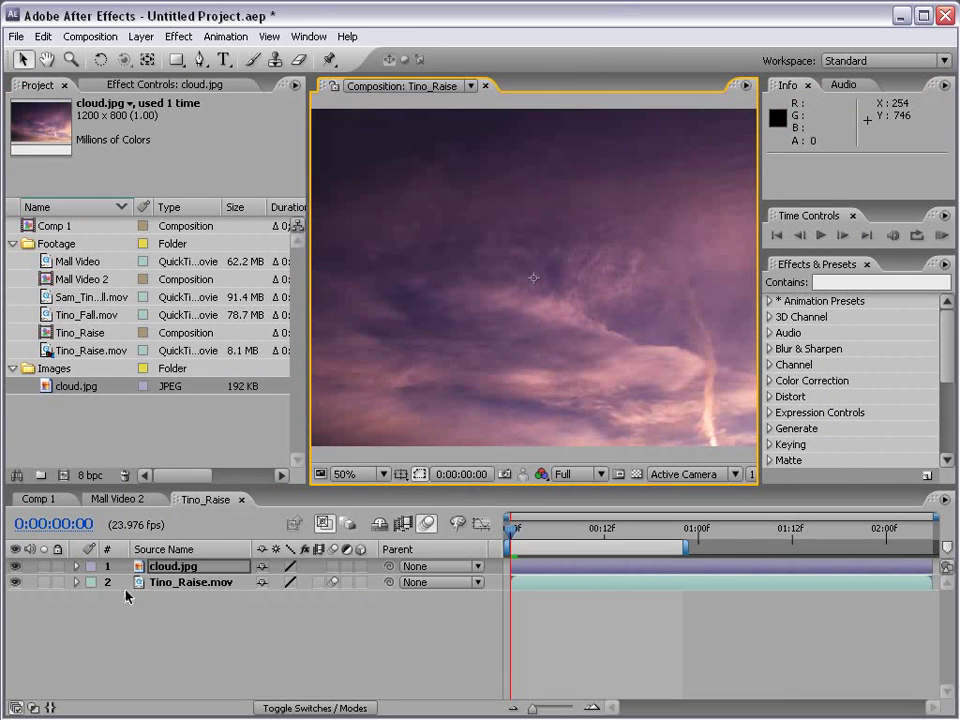
Move cloud.jpg down and to the right within the frame, to about position 1052, 760
{"action": "left_click", "coordinate": [177, 581]}
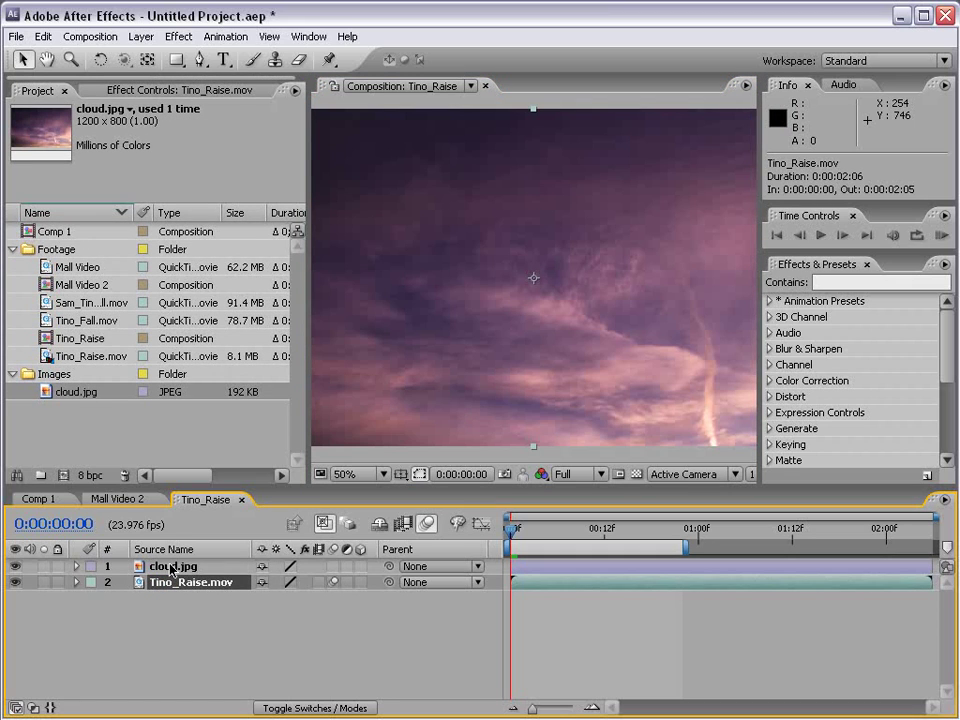
{"action": "left_click", "coordinate": [172, 567]}
{"action": "key", "text": "comma"}
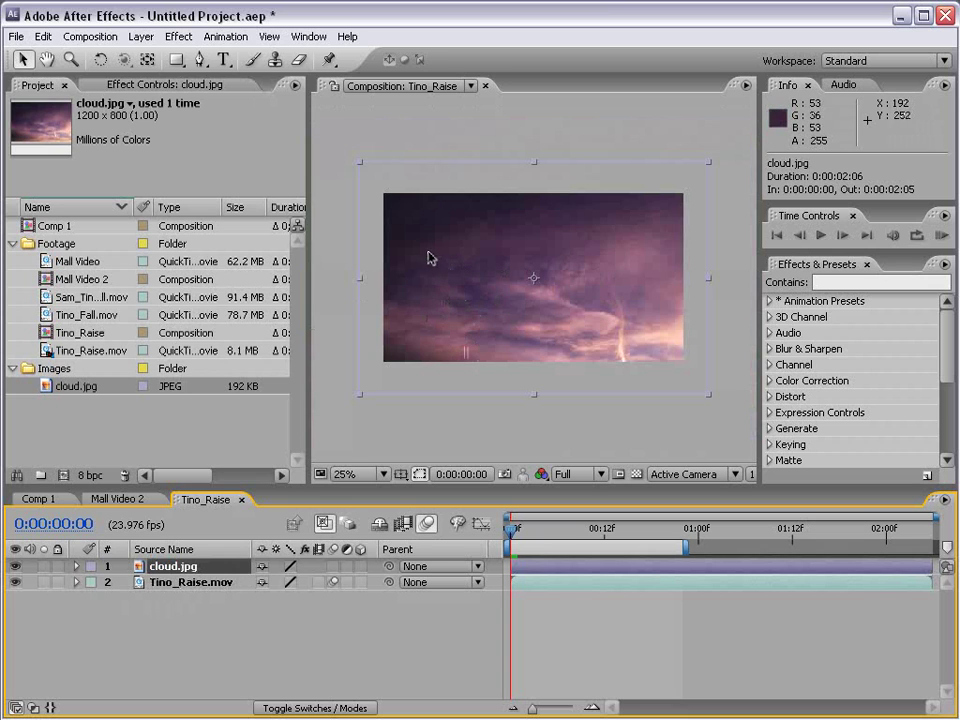
{"action": "left_click_drag", "start_coordinate": [431, 212], "coordinate": [498, 336]}
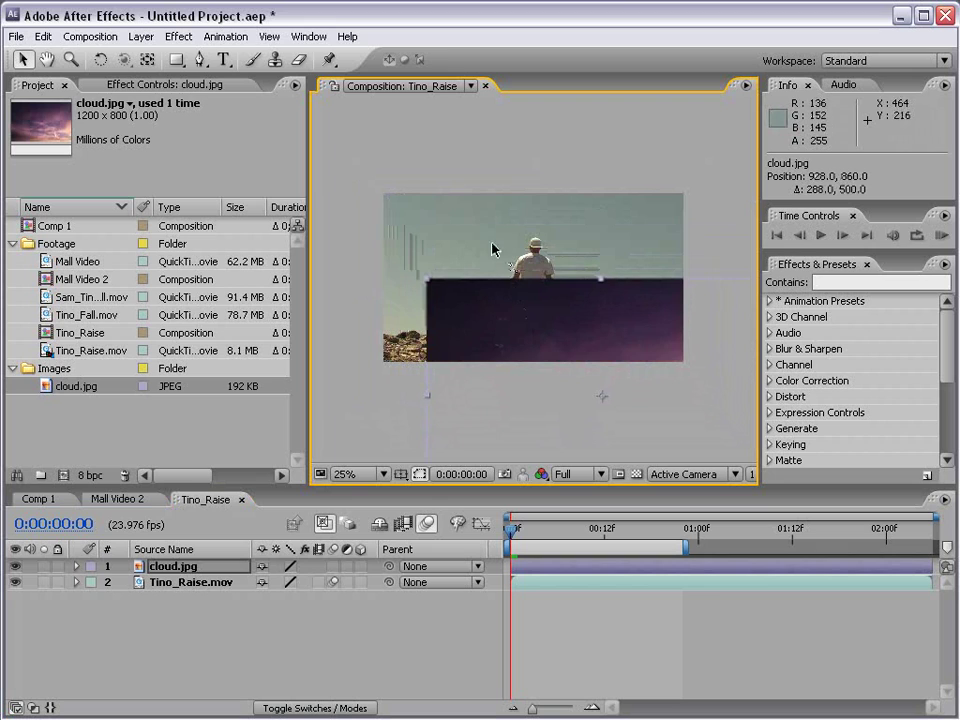
{"action": "left_click_drag", "start_coordinate": [529, 369], "coordinate": [548, 336]}
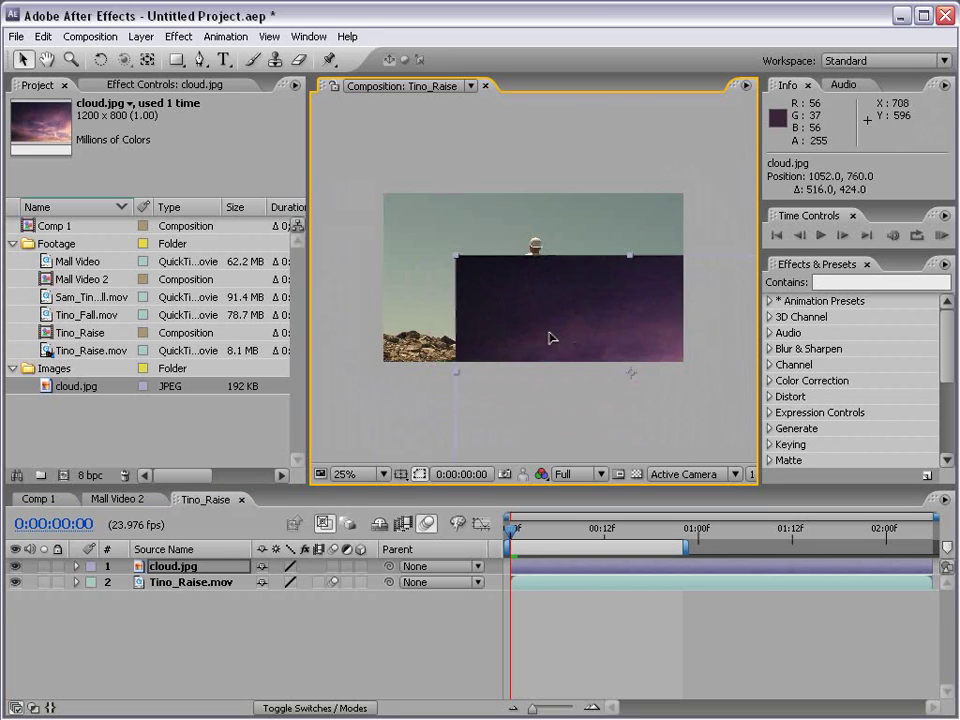
Place cloud.jpg beneath Tino_Raise.mov, shift the video up and left, and move the cloud to about 1120, 756
{"action": "left_click_drag", "start_coordinate": [158, 572], "coordinate": [166, 596]}
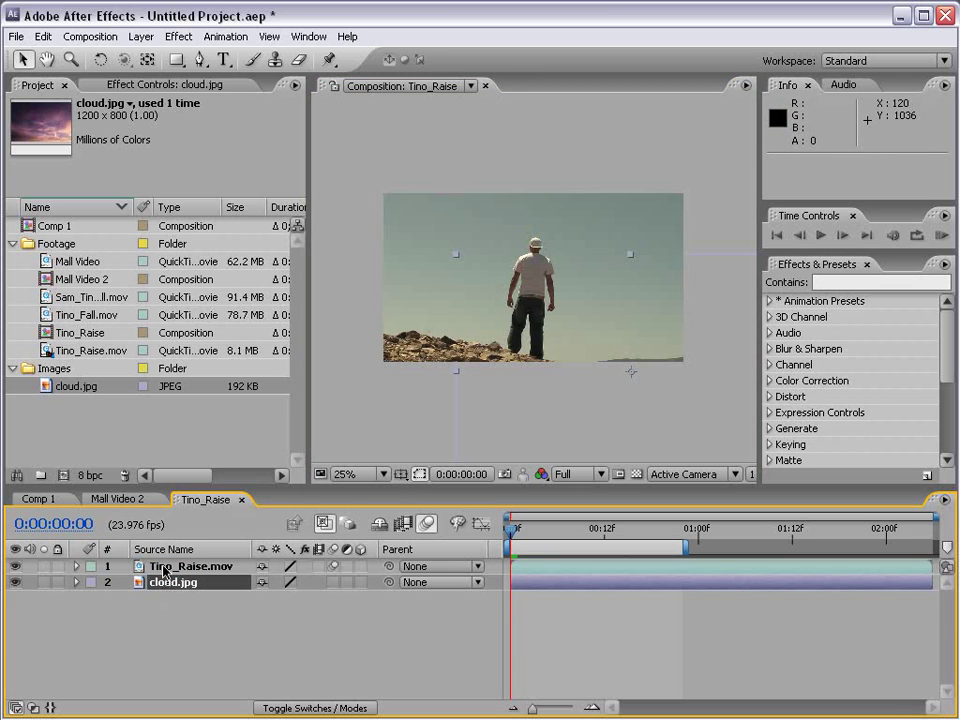
{"action": "left_click_drag", "start_coordinate": [443, 234], "coordinate": [357, 199]}
{"action": "mouse_move", "coordinate": [561, 367]}
{"action": "left_mouse_down"}
{"action": "mouse_move", "coordinate": [596, 392]}
{"action": "mouse_move", "coordinate": [577, 378]}
{"action": "left_mouse_up"}
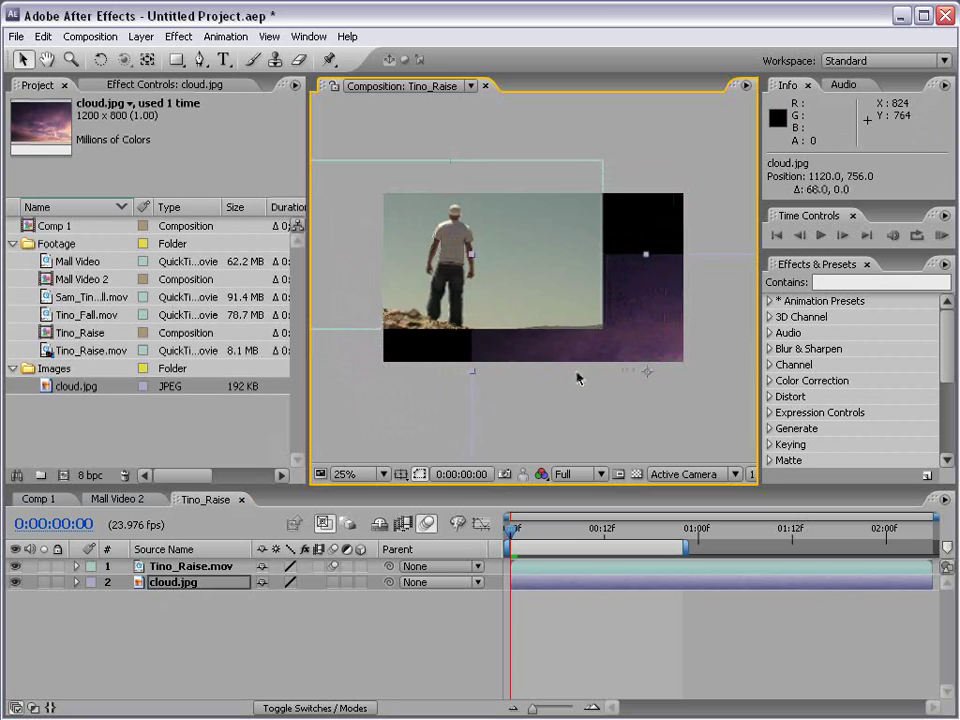
Check the empty areas with the transparency grid, and hide and show each layer in turn
{"action": "left_click", "coordinate": [635, 475]}
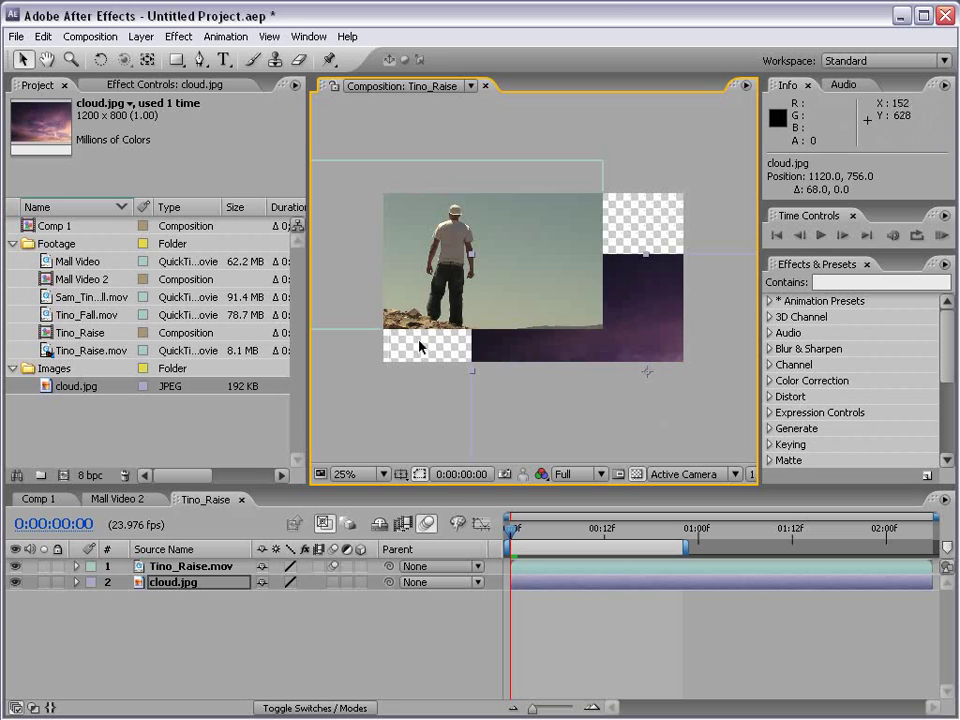
{"action": "left_click", "coordinate": [635, 475]}
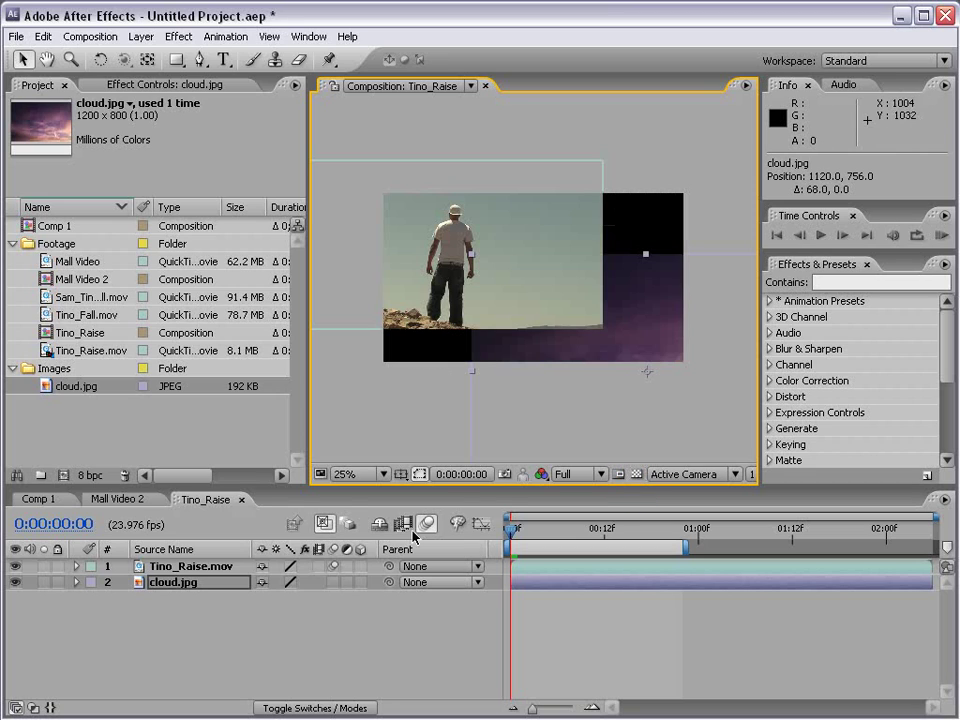
{"action": "left_click", "coordinate": [15, 567]}
{"action": "left_click", "coordinate": [15, 567]}
{"action": "left_click", "coordinate": [15, 582]}
{"action": "left_click", "coordinate": [15, 582]}
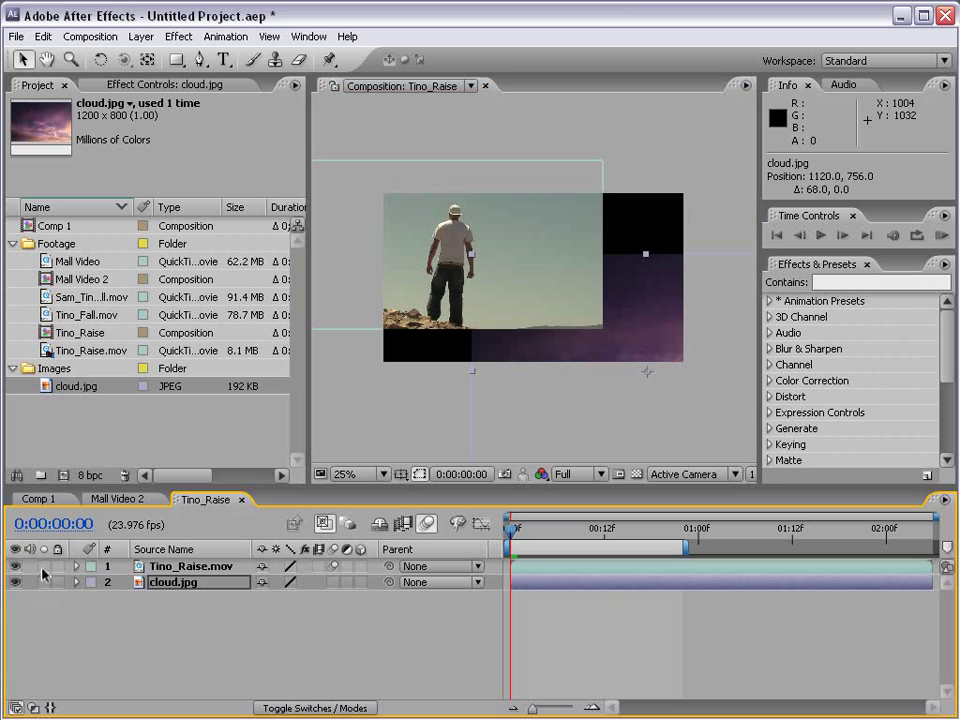
Solo Tino_Raise.mov alone, add cloud.jpg to the solo, and turn soloing off for both layers
{"action": "left_click", "coordinate": [140, 566]}
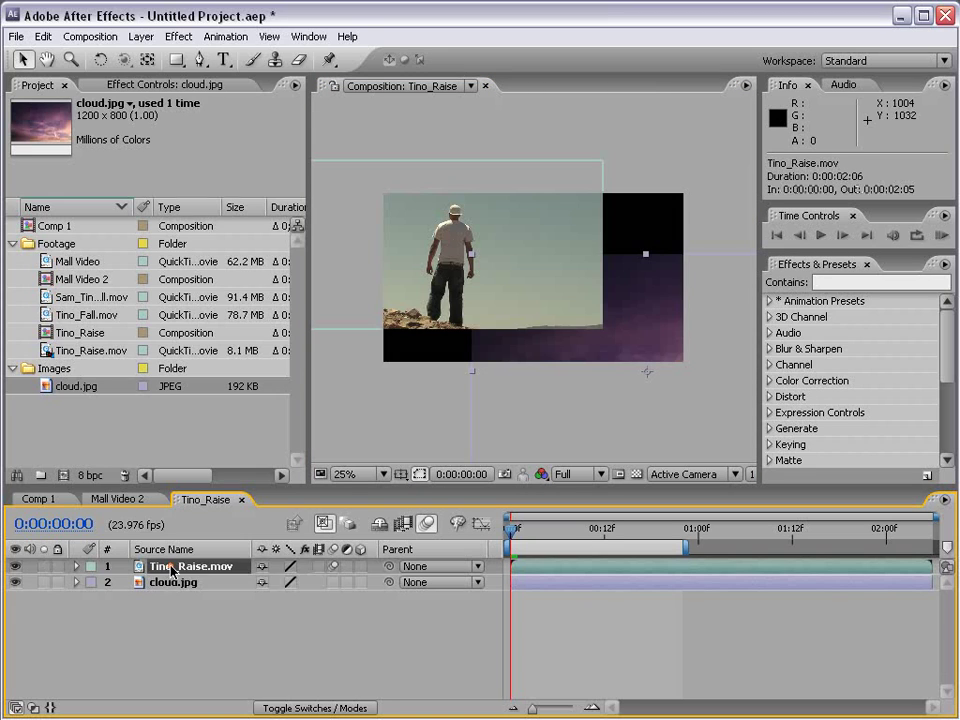
{"action": "left_click", "coordinate": [44, 567]}
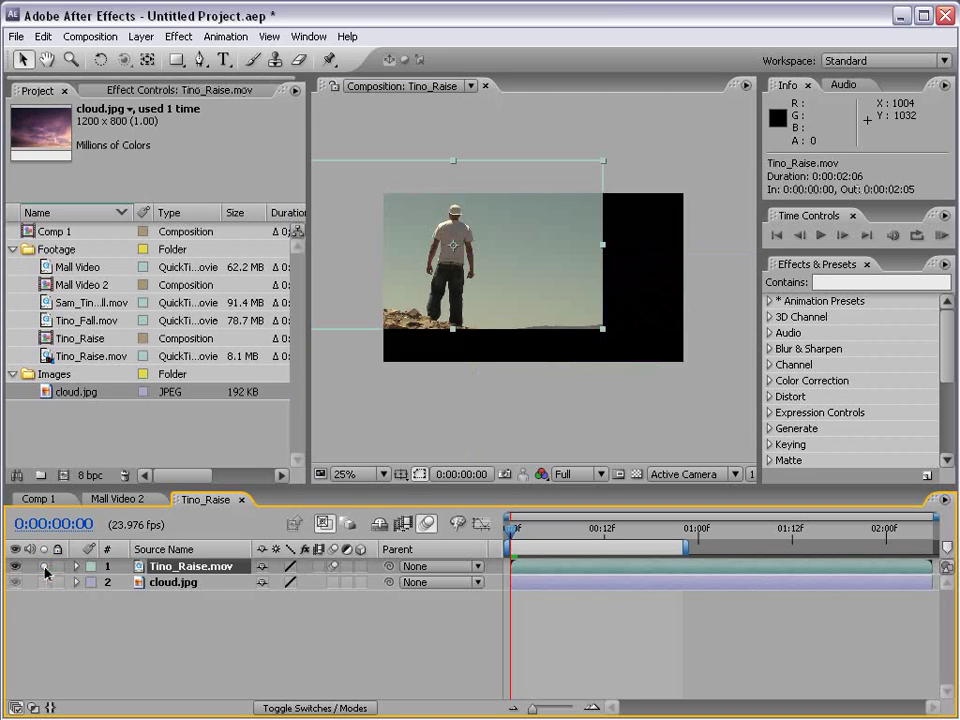
{"action": "left_click", "coordinate": [44, 582]}
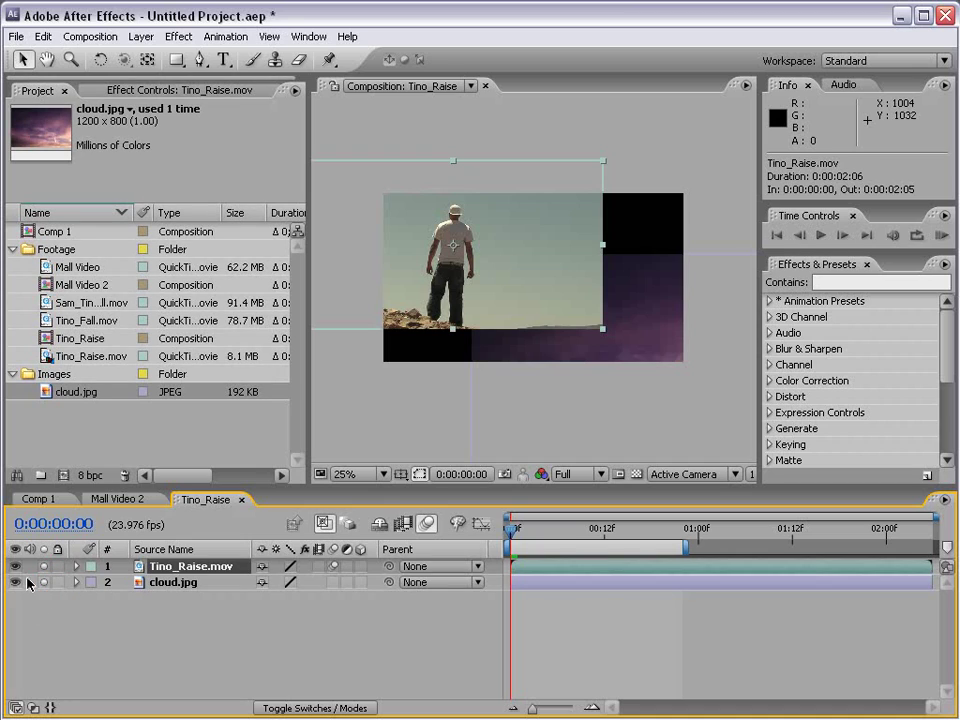
{"action": "left_click_drag", "start_coordinate": [43, 569], "coordinate": [49, 589]}
Stack cloud.jpg above Tino_Raise.mov, covering the upper part of the frame, and move the video to about 636, 540
{"action": "left_click_drag", "start_coordinate": [173, 586], "coordinate": [172, 564]}
{"action": "left_click_drag", "start_coordinate": [600, 340], "coordinate": [465, 253]}
{"action": "left_click_drag", "start_coordinate": [482, 300], "coordinate": [576, 385]}
{"action": "mouse_move", "coordinate": [659, 243]}
{"action": "left_mouse_down"}
{"action": "mouse_move", "coordinate": [636, 216]}
{"action": "mouse_move", "coordinate": [650, 228]}
{"action": "left_mouse_up"}
{"action": "left_click_drag", "start_coordinate": [594, 354], "coordinate": [587, 347]}
{"action": "key", "text": "period"}
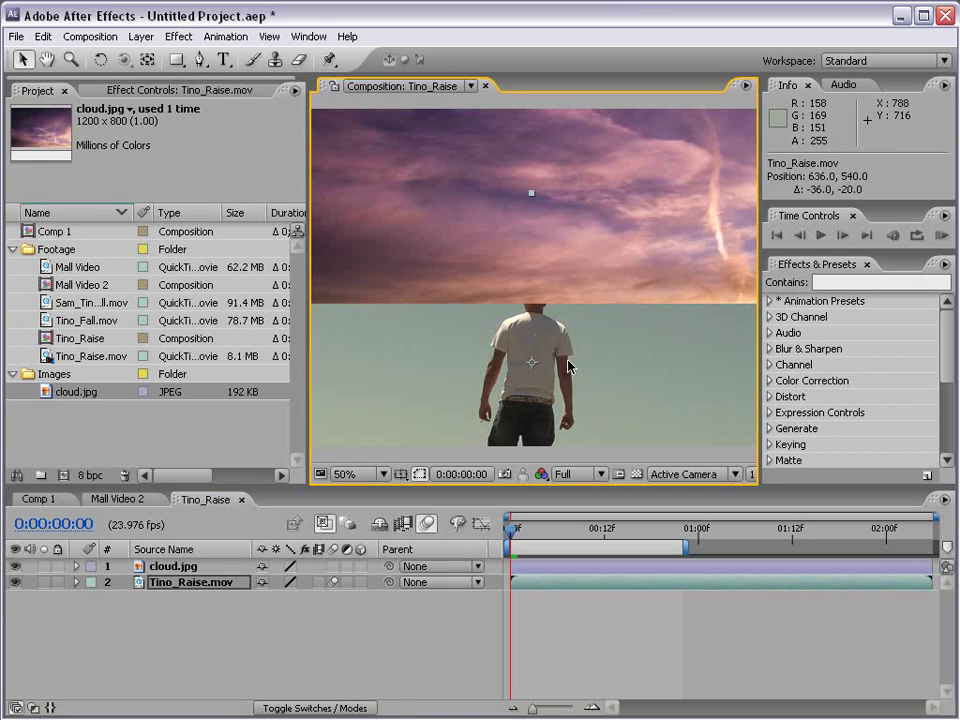
{"action": "key", "text": "comma"}
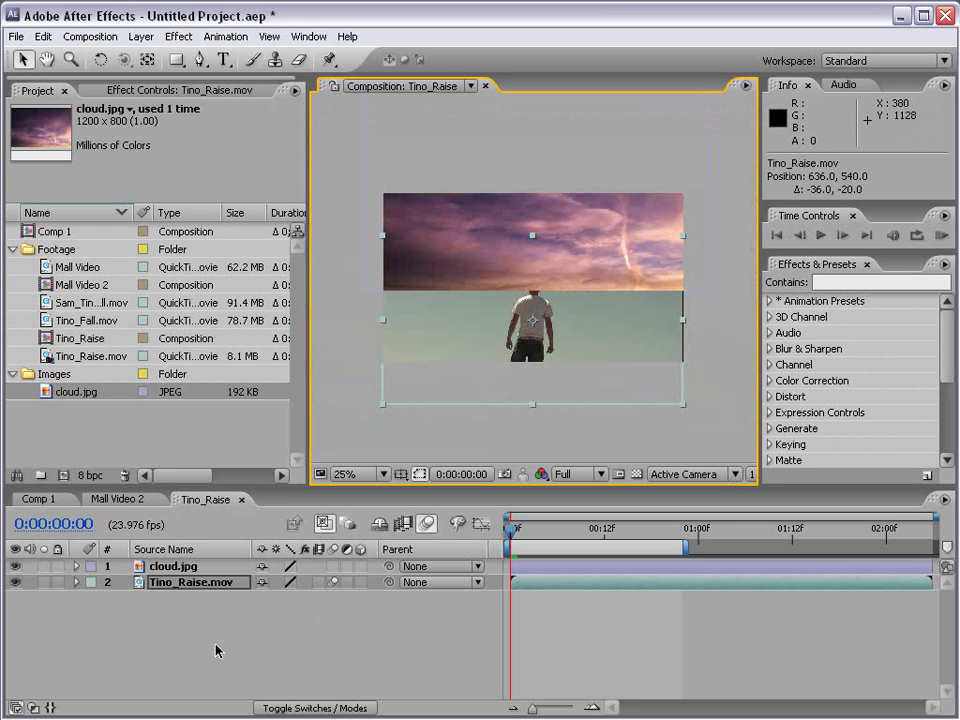
Parent the cloud.jpg layer to the Tino_Raise.mov layer, and select the parent layer
{"action": "left_click", "coordinate": [180, 634]}
{"action": "left_click_drag", "start_coordinate": [392, 568], "coordinate": [191, 587]}
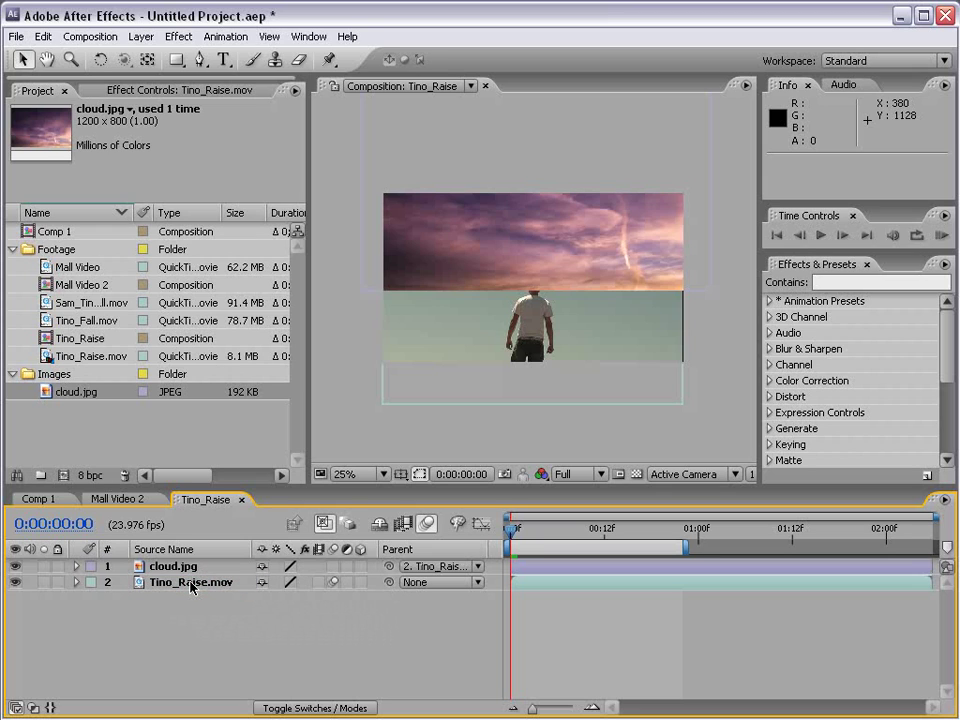
{"action": "left_click", "coordinate": [178, 583]}
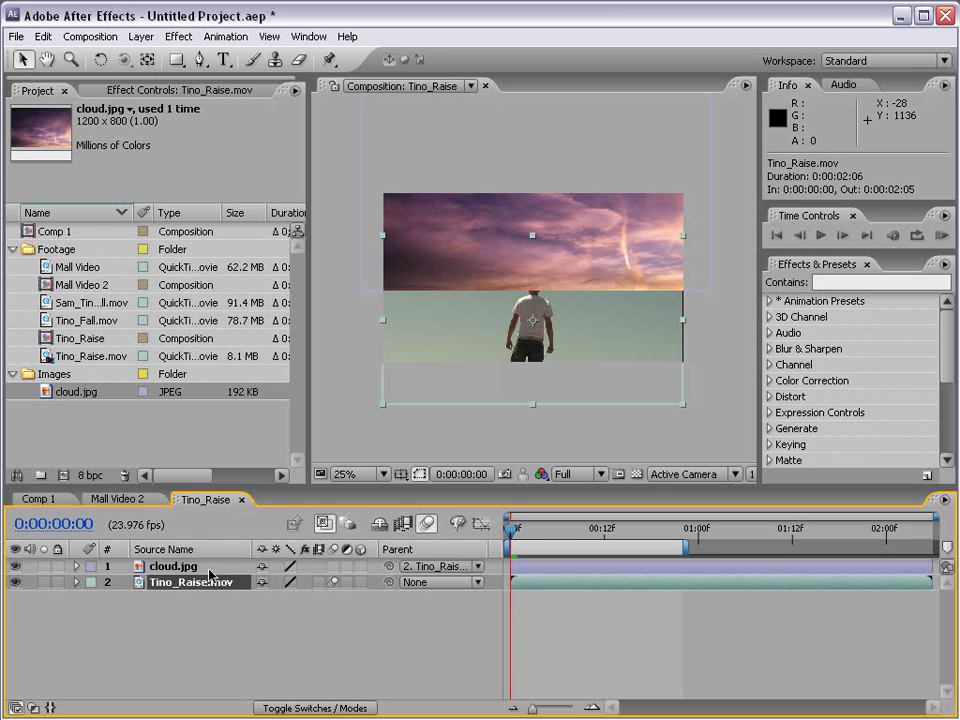
Move the Tino_Raise.mov parent layer to about 744, 516, and link cloud.jpg to it as its parent again
{"action": "left_click_drag", "start_coordinate": [495, 365], "coordinate": [501, 336]}
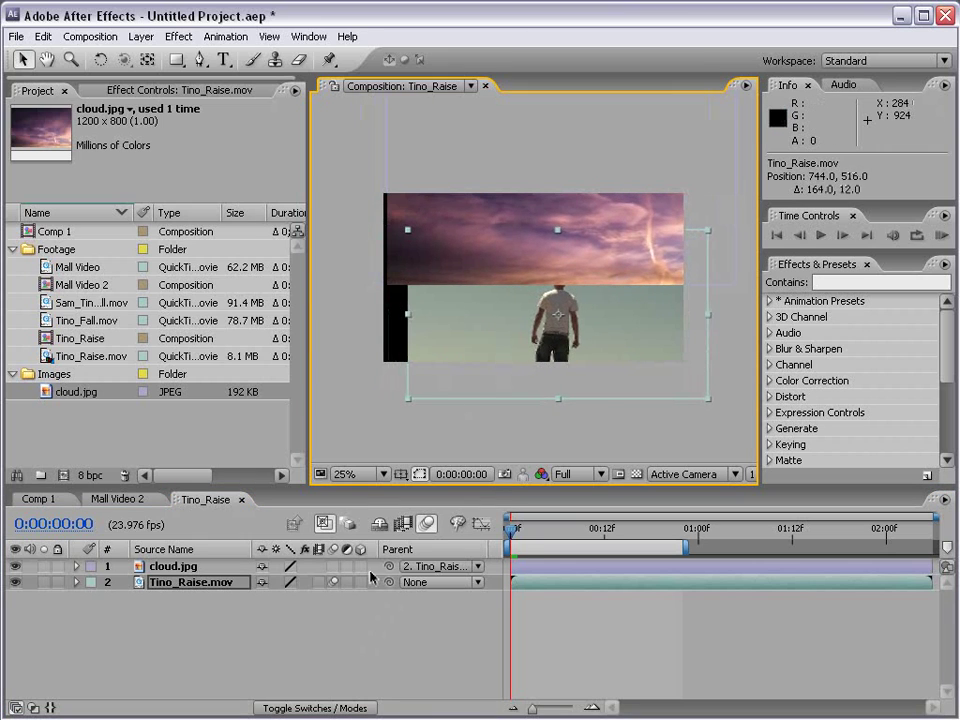
{"action": "left_click_drag", "start_coordinate": [391, 567], "coordinate": [204, 583]}
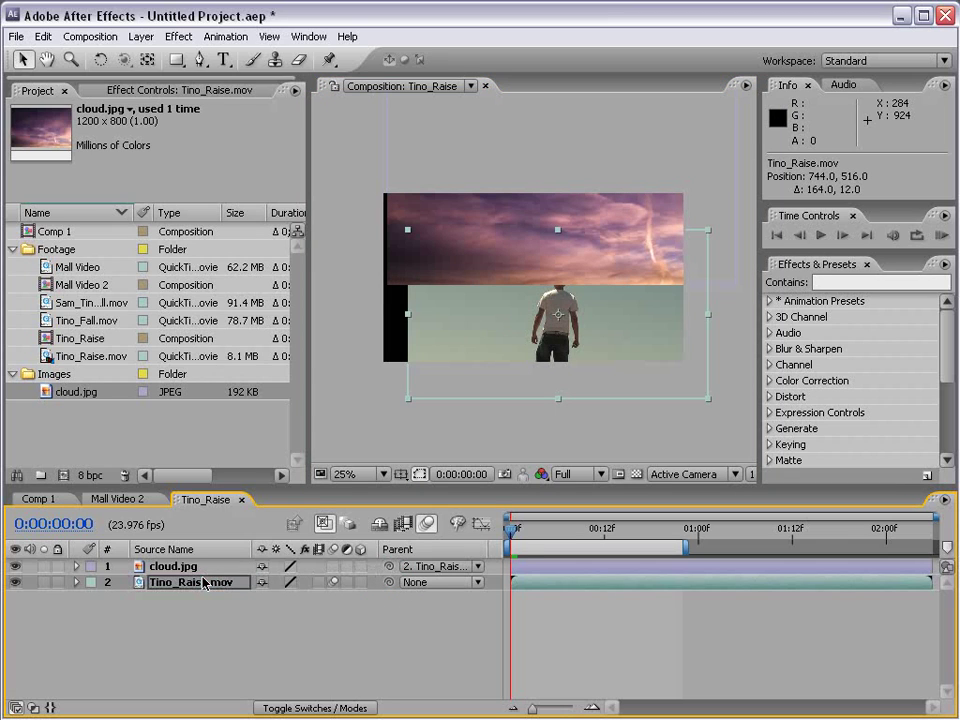
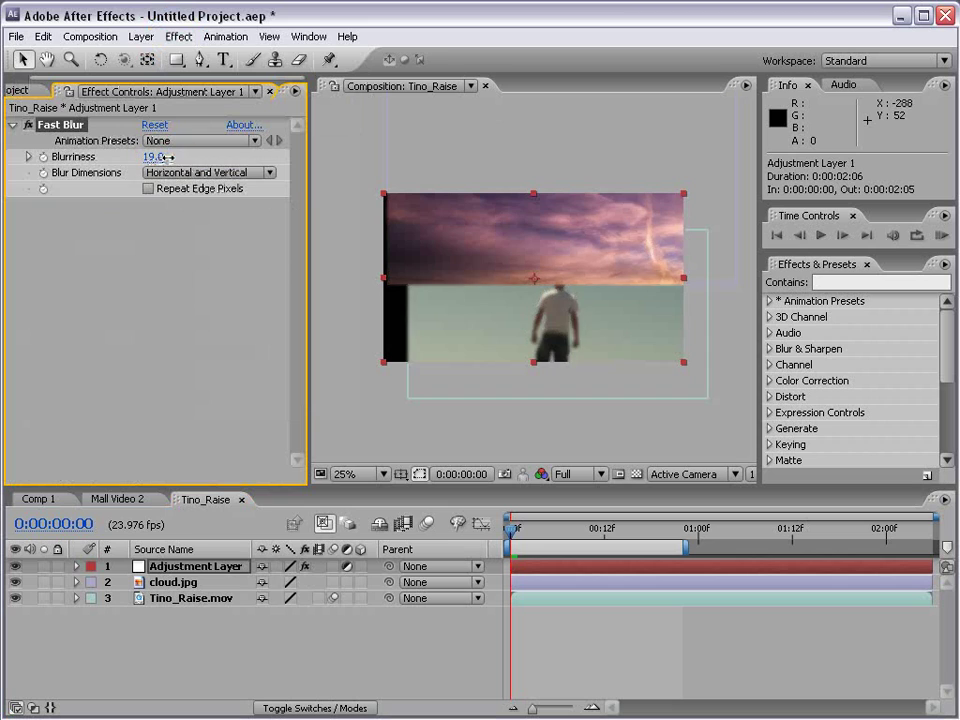
Disable Fast Blur on the adjustment layer, and add a Curves effect with an S-shaped RGB curve for stronger contrast
{"action": "left_click", "coordinate": [188, 571]}
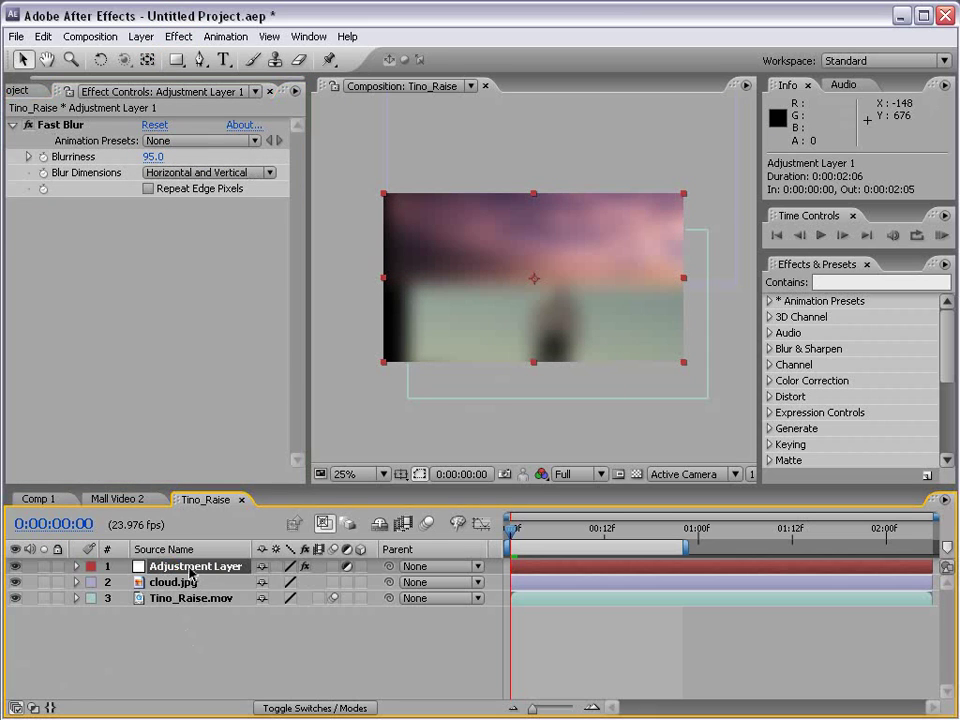
{"action": "left_click", "coordinate": [28, 125]}
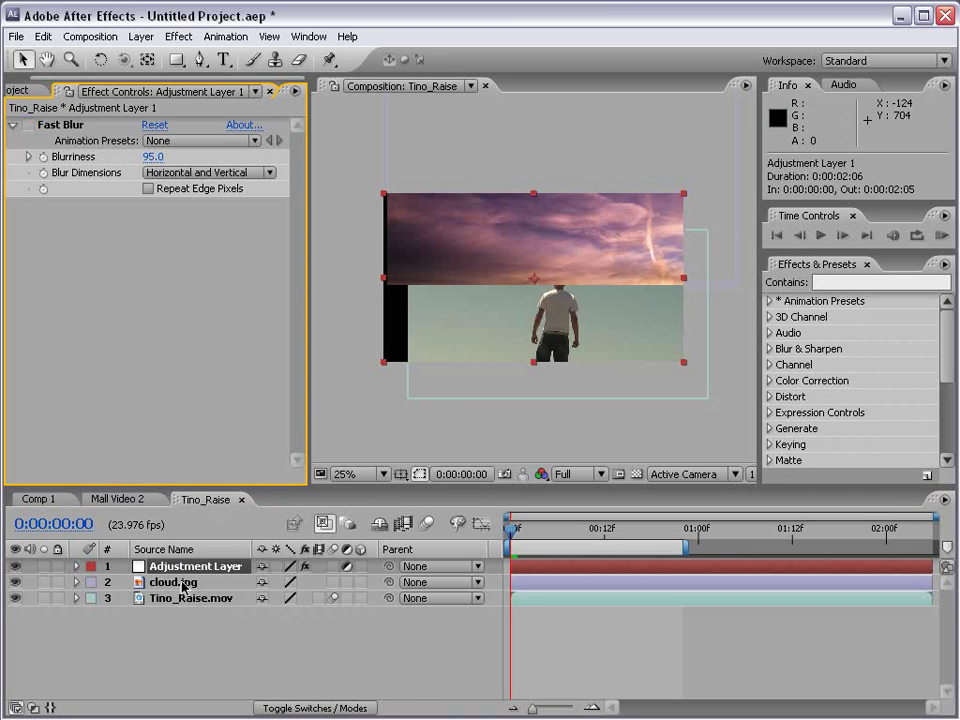
{"action": "left_click", "coordinate": [178, 36]}
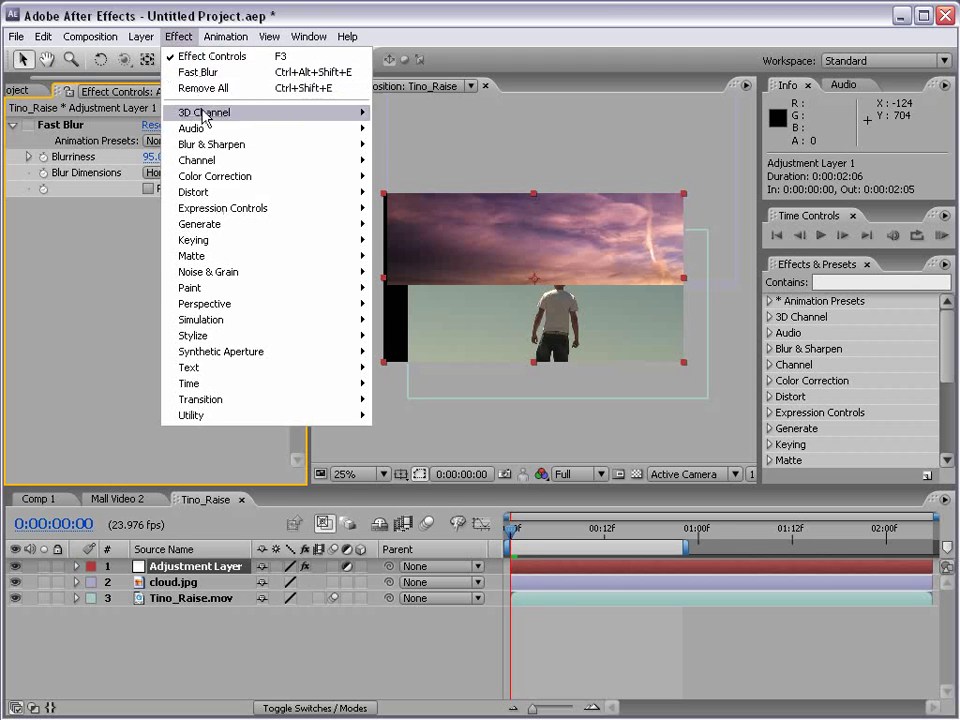
{"action": "mouse_move", "coordinate": [213, 178]}
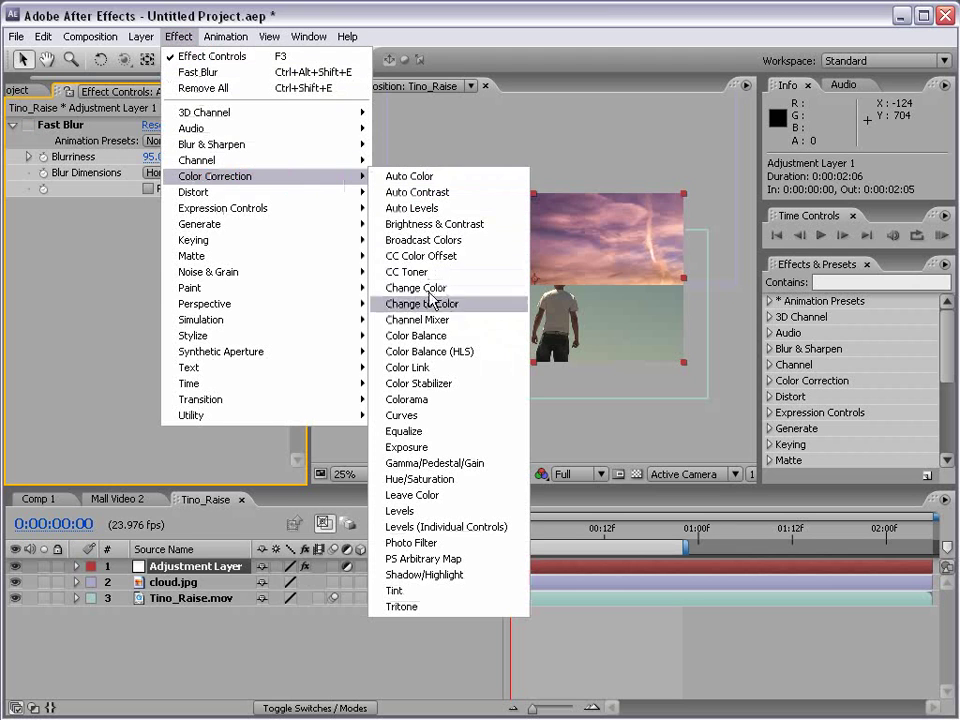
{"action": "left_click", "coordinate": [430, 415]}
{"action": "left_click_drag", "start_coordinate": [122, 358], "coordinate": [122, 386]}
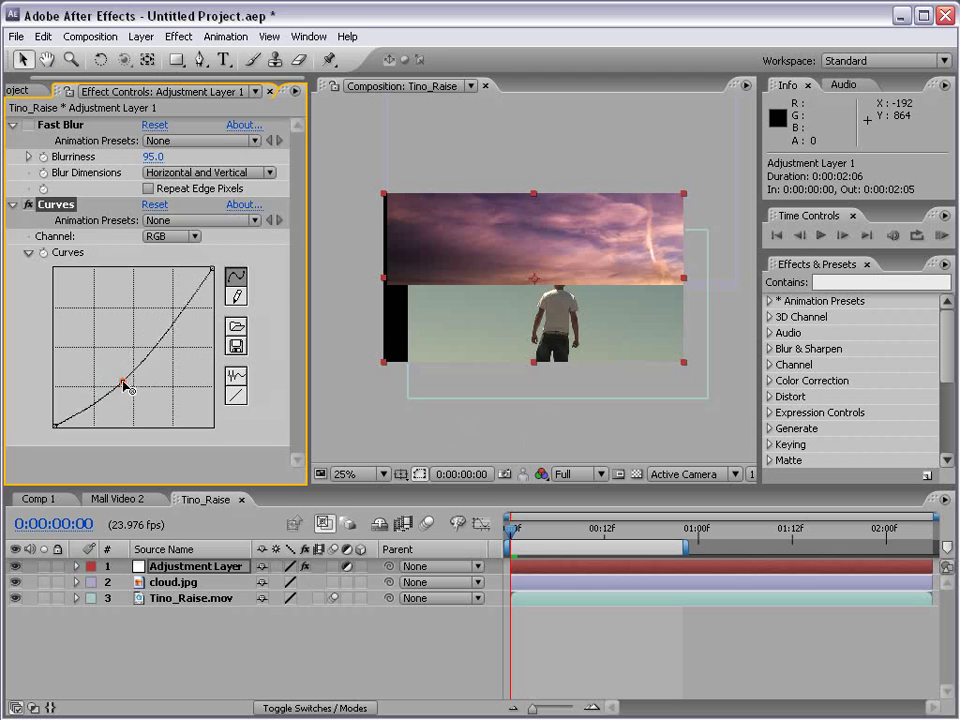
{"action": "left_click_drag", "start_coordinate": [146, 345], "coordinate": [161, 313]}
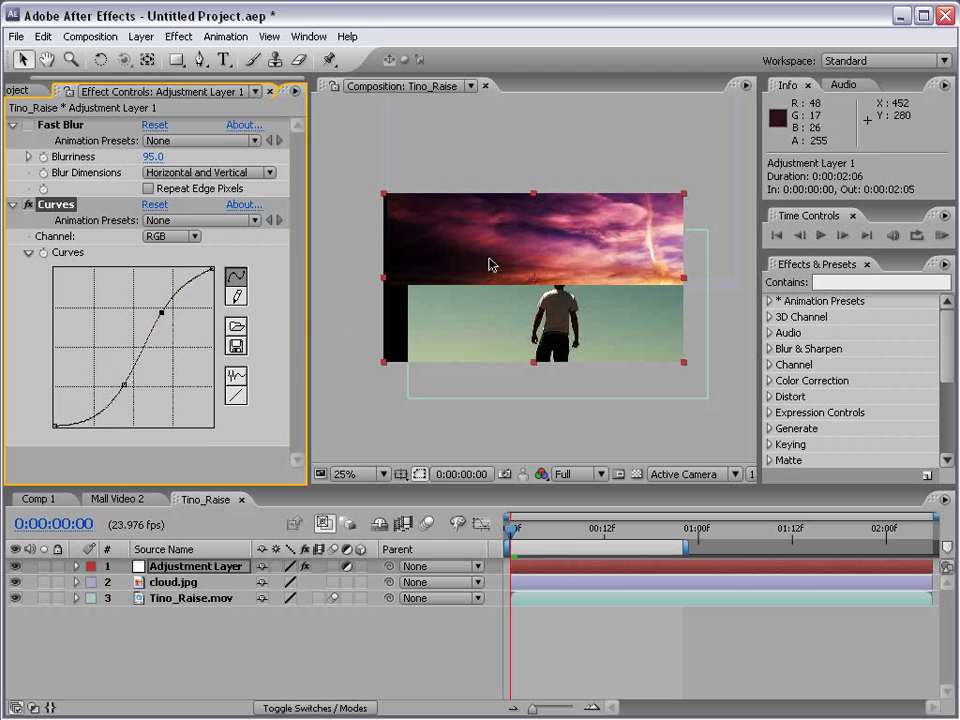
{"action": "scroll", "coordinate": [540, 262], "scroll_direction": "up", "scroll_amount": 1}
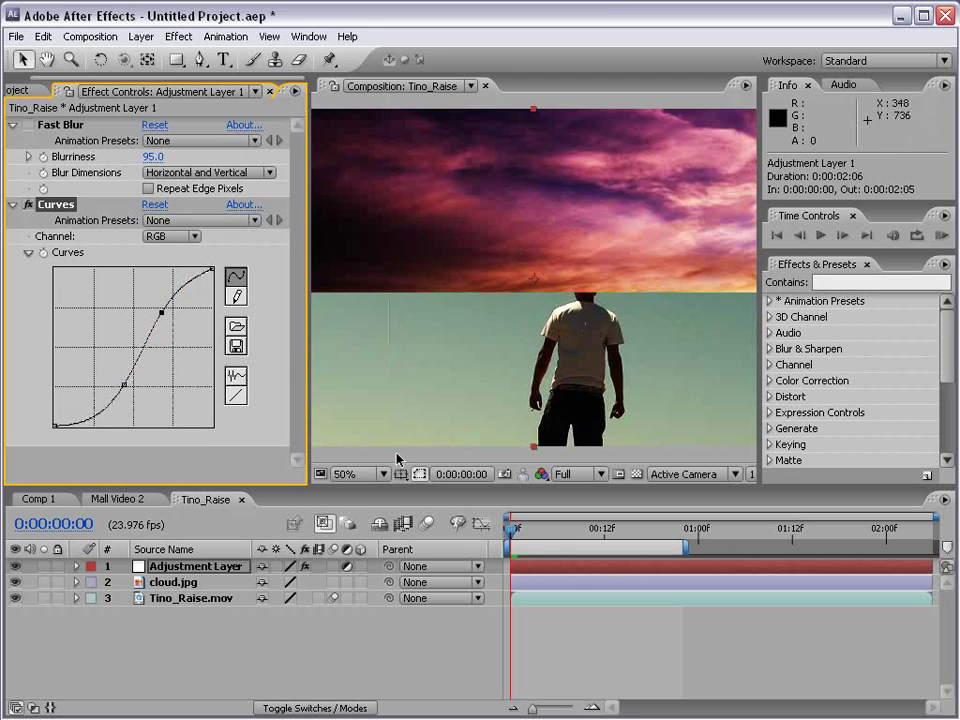
{"action": "scroll", "coordinate": [528, 320], "scroll_direction": "down", "scroll_amount": 1}
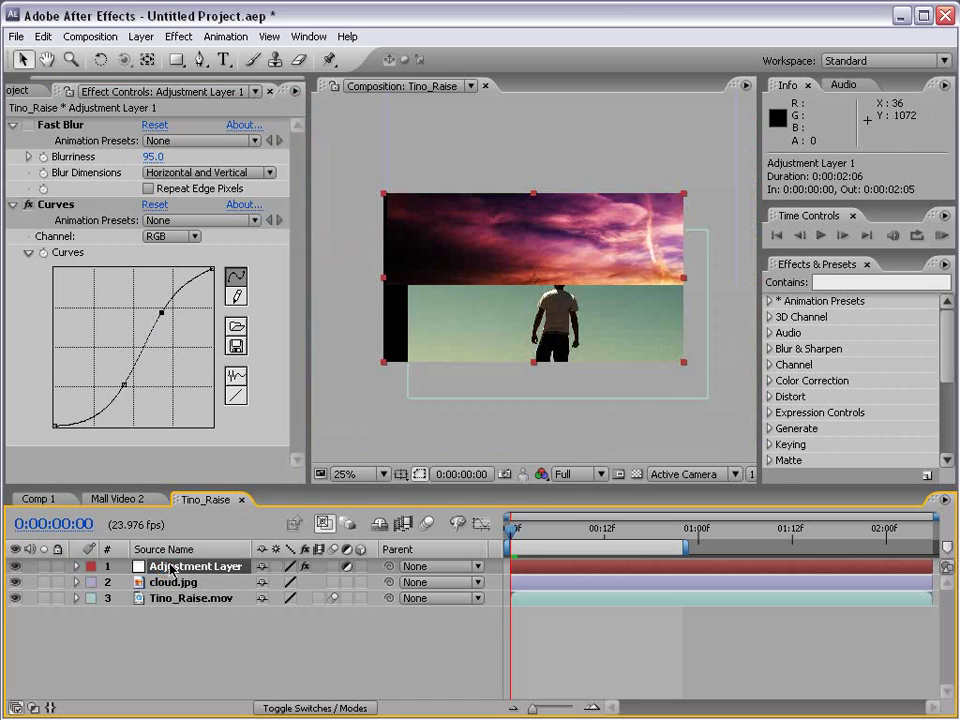
Try lowering the adjustment layer's opacity to 54%, and undo the change
{"action": "key", "text": "t"}
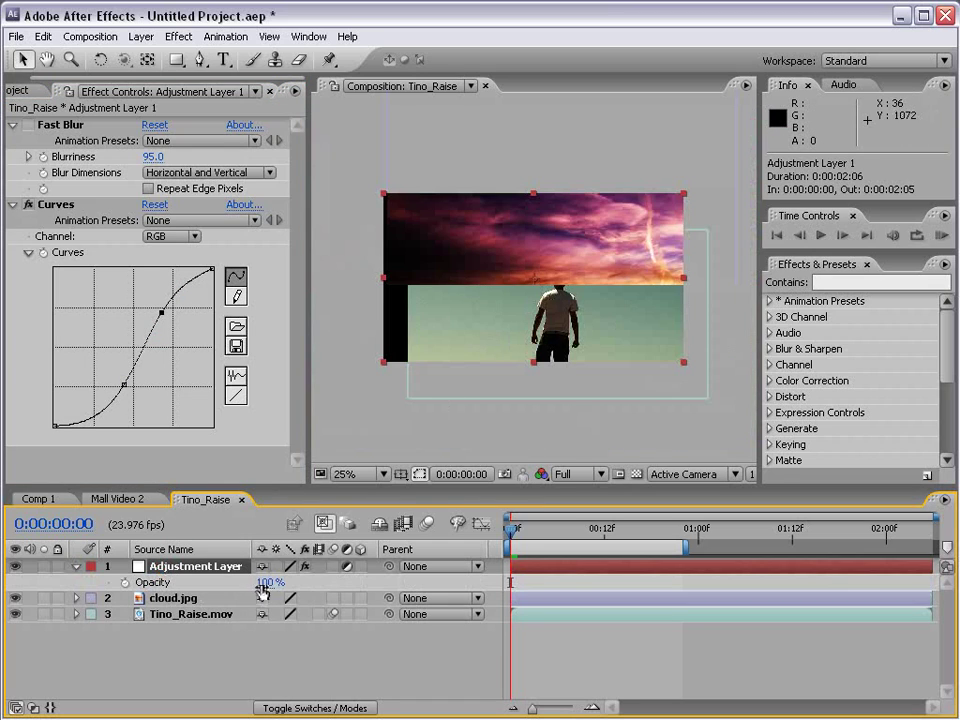
{"action": "mouse_move", "coordinate": [266, 583]}
{"action": "left_mouse_down"}
{"action": "mouse_move", "coordinate": [258, 582]}
{"action": "mouse_move", "coordinate": [291, 588]}
{"action": "mouse_move", "coordinate": [215, 585]}
{"action": "mouse_move", "coordinate": [248, 585]}
{"action": "left_mouse_up"}
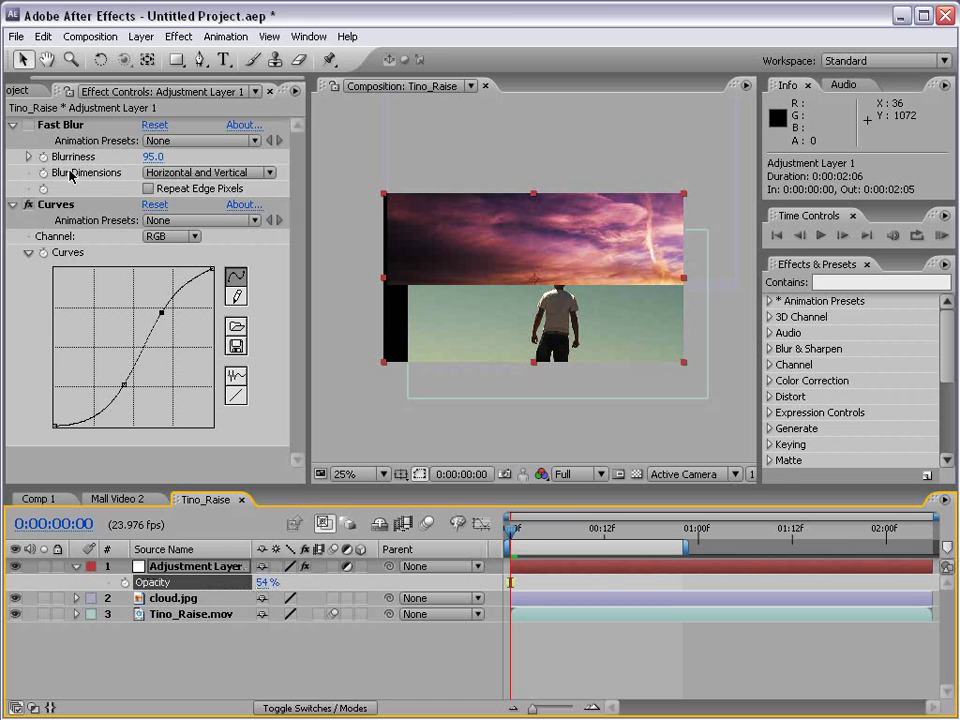
{"action": "key", "text": "ctrl+z"}
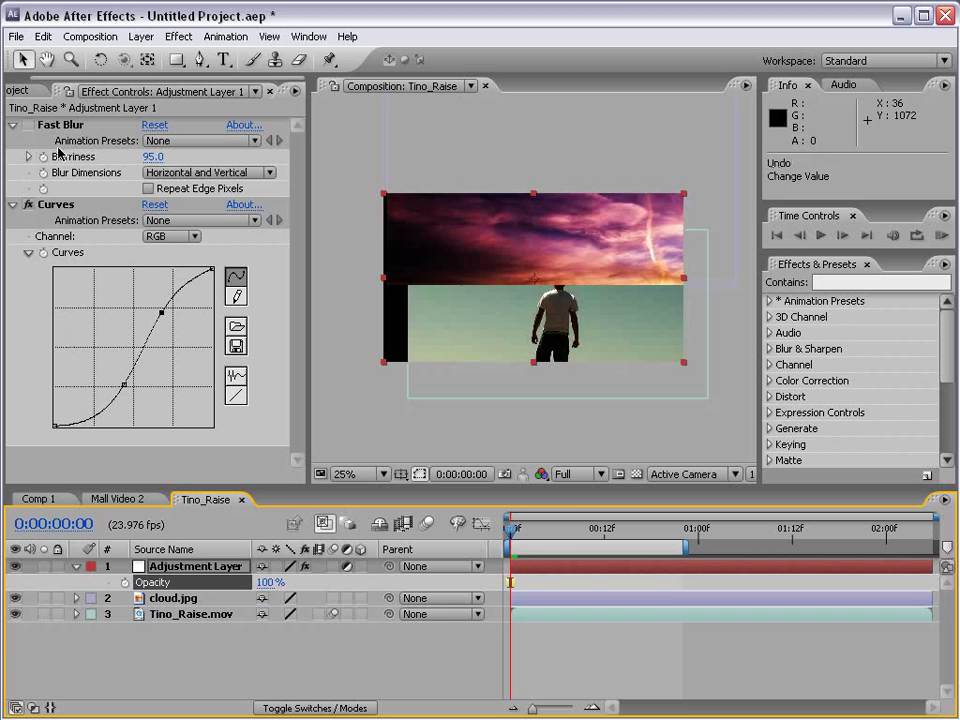
Re-enable Fast Blur and stack the adjustment layer between cloud.jpg and Tino_Raise.mov, so it affects only the video
{"action": "left_click", "coordinate": [29, 125]}
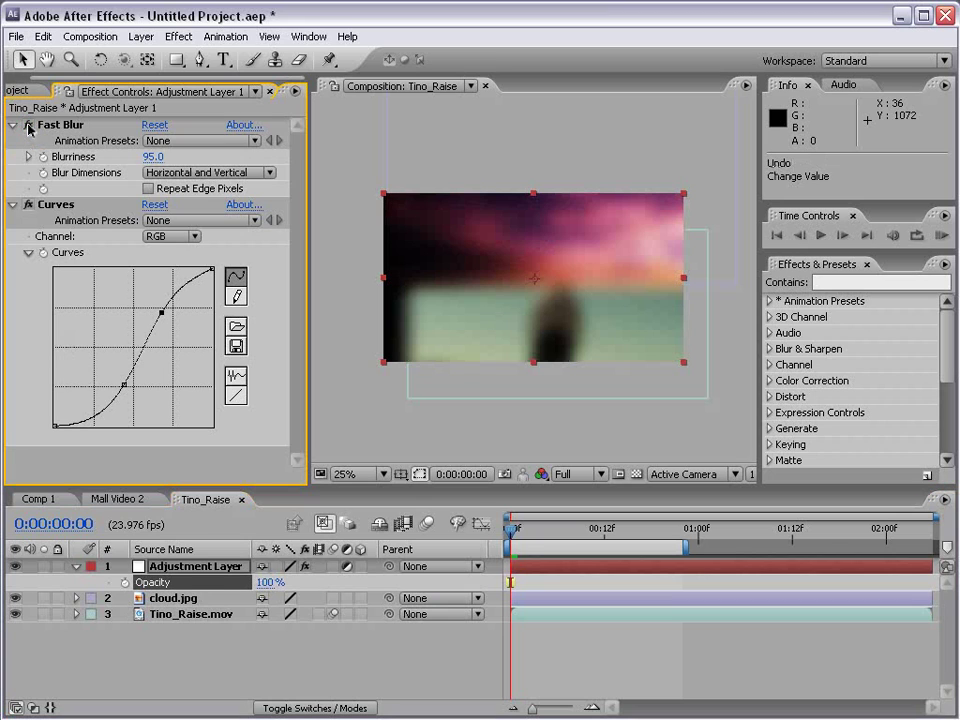
{"action": "left_click", "coordinate": [190, 567]}
{"action": "left_click_drag", "start_coordinate": [170, 573], "coordinate": [165, 614]}
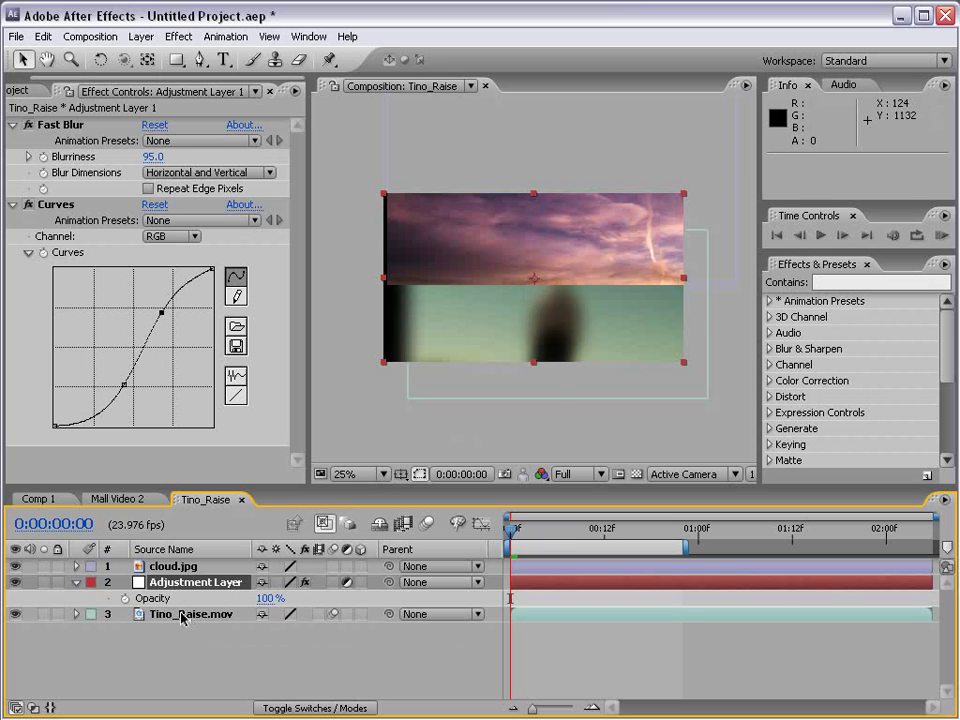
{"action": "left_click", "coordinate": [183, 615]}
{"action": "left_click", "coordinate": [175, 567]}
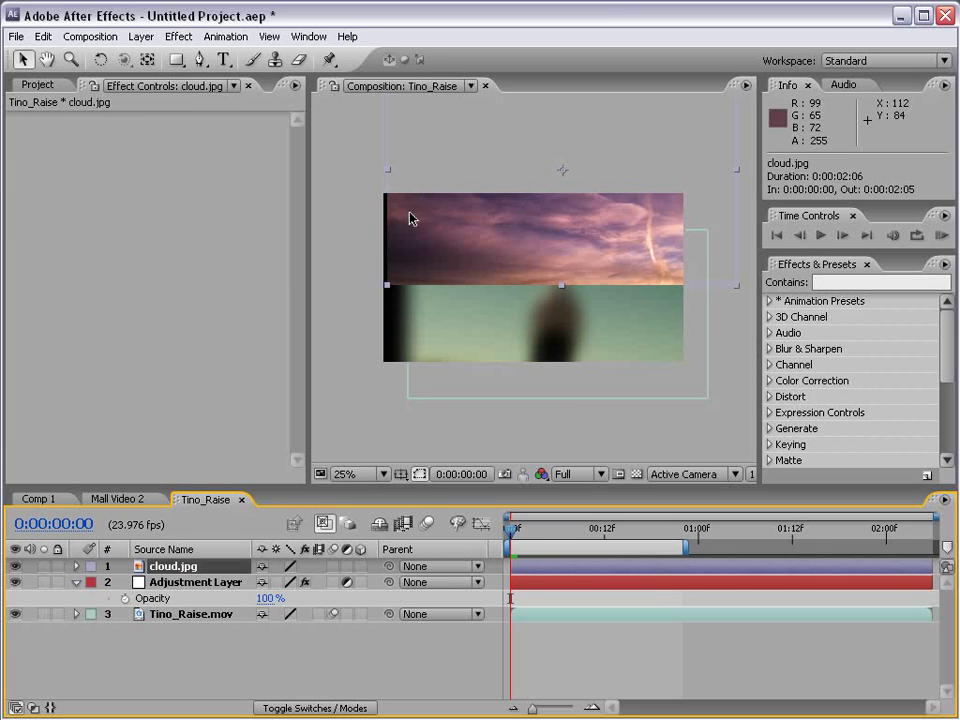
Delete the adjustment layer from the composition, leaving no layer selected
{"action": "left_click", "coordinate": [182, 584]}
{"action": "key", "text": "Delete"}
{"action": "left_click", "coordinate": [341, 440]}
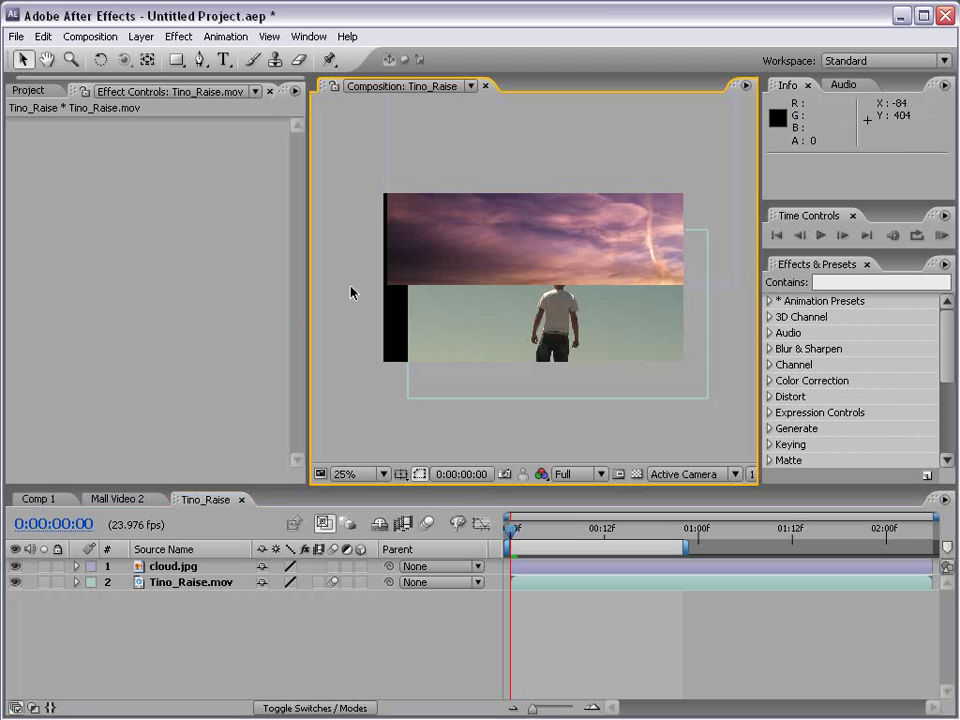
Create a 1280 x 720 solid layer in deep red, colour 980000
{"action": "left_click", "coordinate": [141, 36]}
{"action": "mouse_move", "coordinate": [146, 57]}
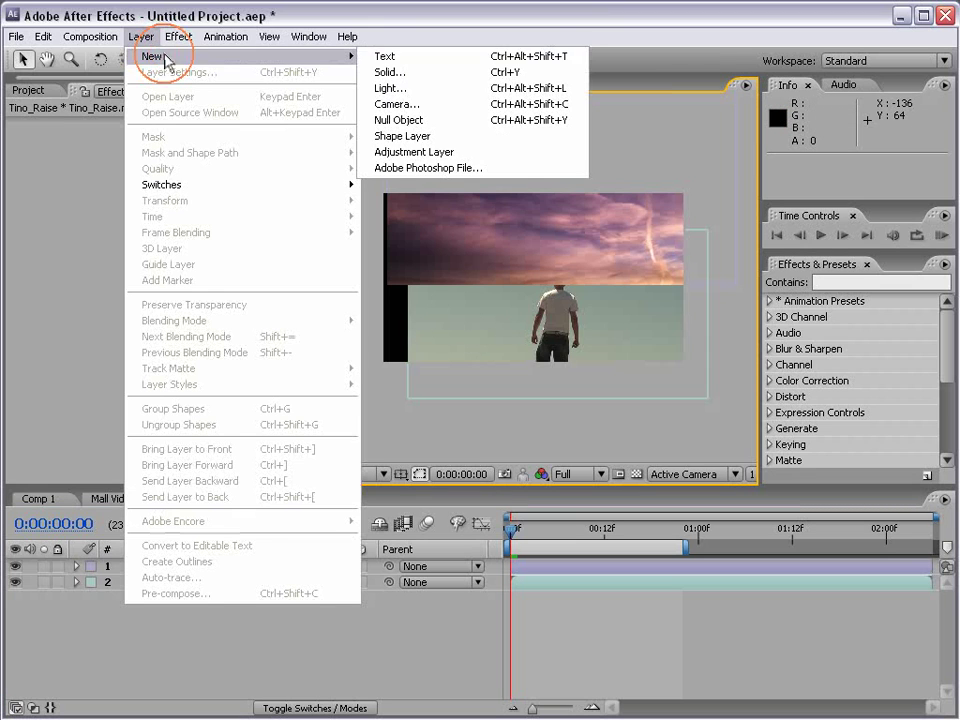
{"action": "left_click", "coordinate": [412, 72]}
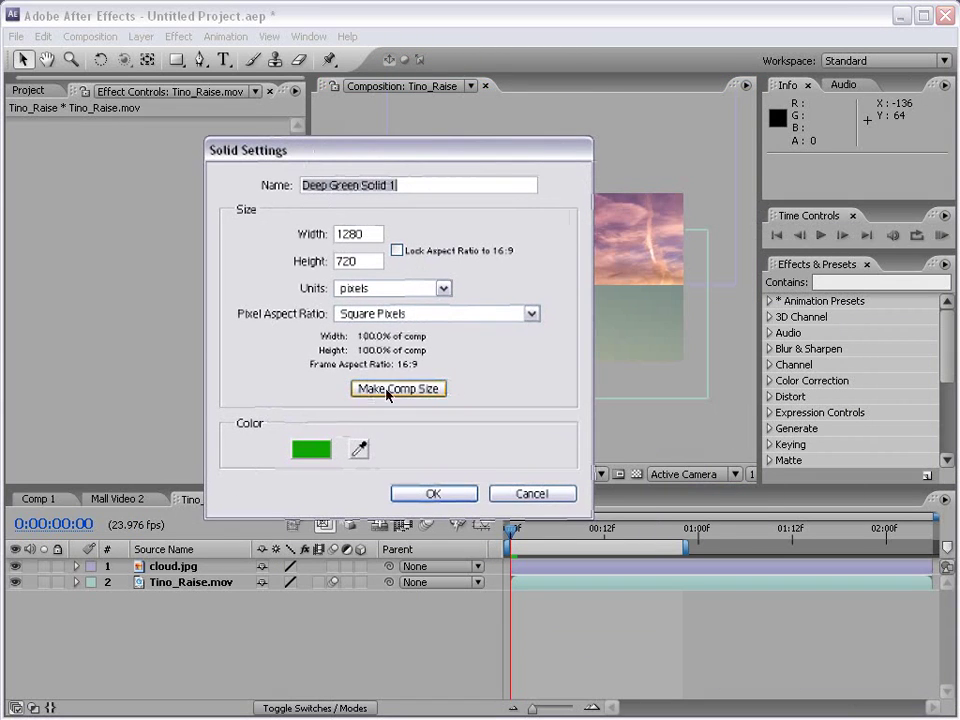
{"action": "left_click", "coordinate": [309, 449]}
{"action": "left_click_drag", "start_coordinate": [452, 497], "coordinate": [458, 425]}
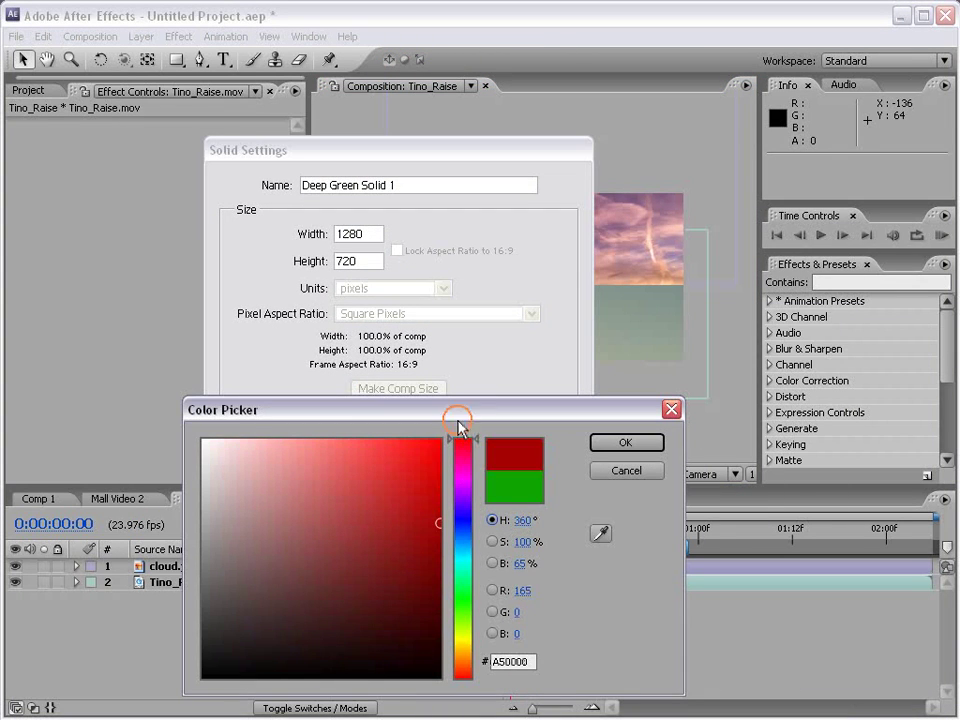
{"action": "left_click", "coordinate": [440, 536]}
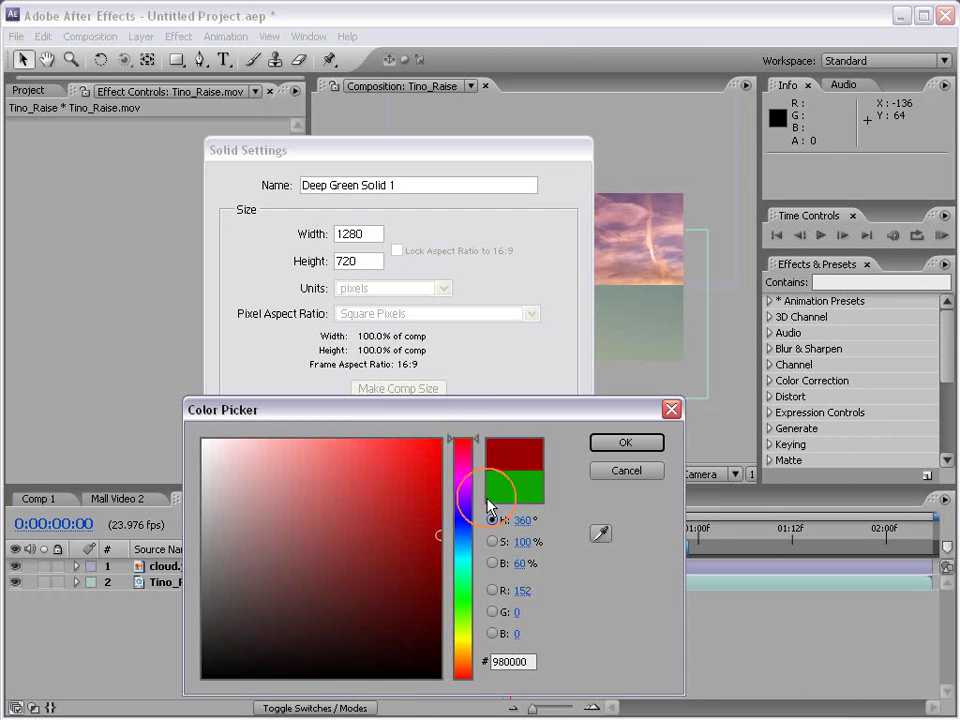
{"action": "left_click", "coordinate": [624, 443]}
{"action": "left_click", "coordinate": [446, 494]}
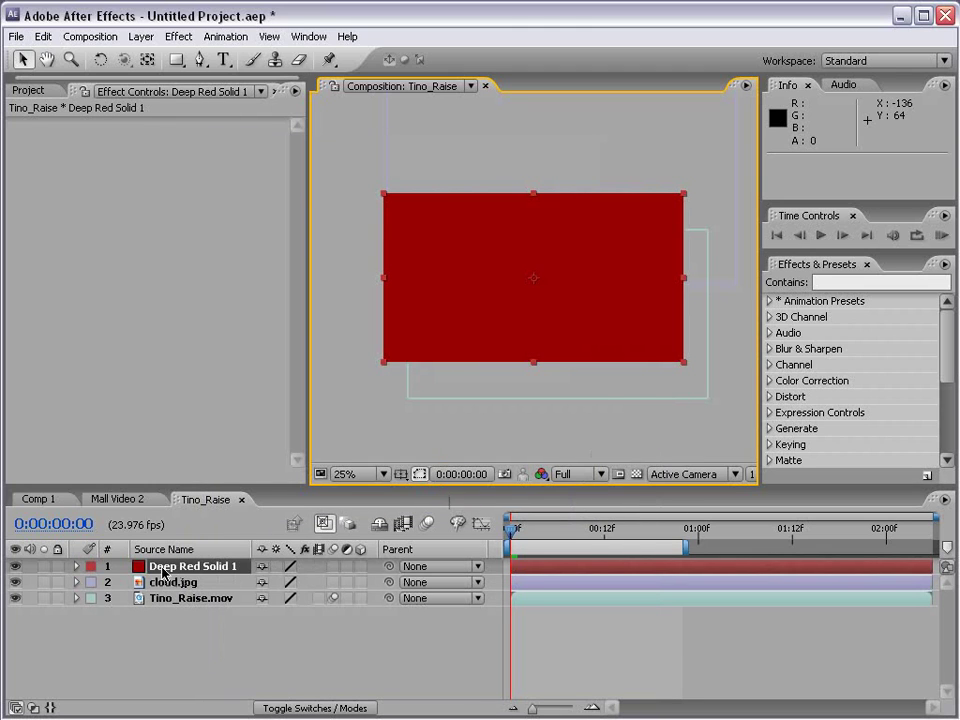
Stack the red solid beneath Tino_Raise.mov, and undo the shift of its position in the frame
{"action": "left_click_drag", "start_coordinate": [190, 570], "coordinate": [189, 612]}
{"action": "mouse_move", "coordinate": [441, 242]}
{"action": "left_mouse_down"}
{"action": "mouse_move", "coordinate": [561, 204]}
{"action": "mouse_move", "coordinate": [454, 238]}
{"action": "mouse_move", "coordinate": [446, 250]}
{"action": "left_mouse_up"}
{"action": "key", "text": "ctrl+z"}
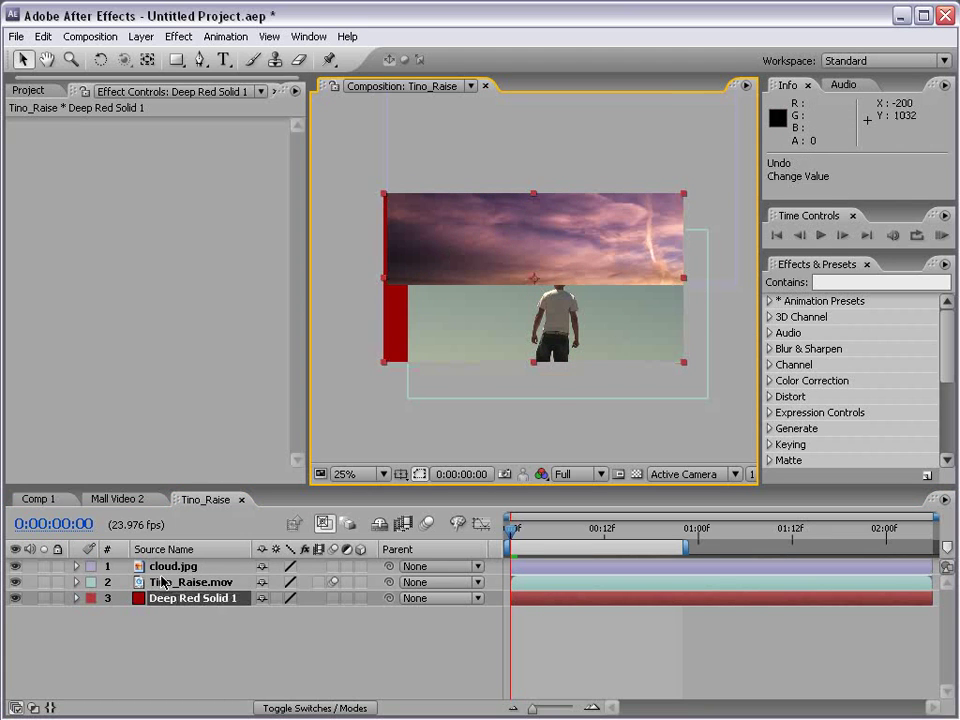
Move cloud.jpg up to about 772, -416 and Tino_Raise.mov to about 612, 564, exposing the red solid between them
{"action": "left_click", "coordinate": [172, 582]}
{"action": "left_click_drag", "start_coordinate": [483, 319], "coordinate": [637, 368]}
{"action": "left_click_drag", "start_coordinate": [527, 221], "coordinate": [530, 133]}
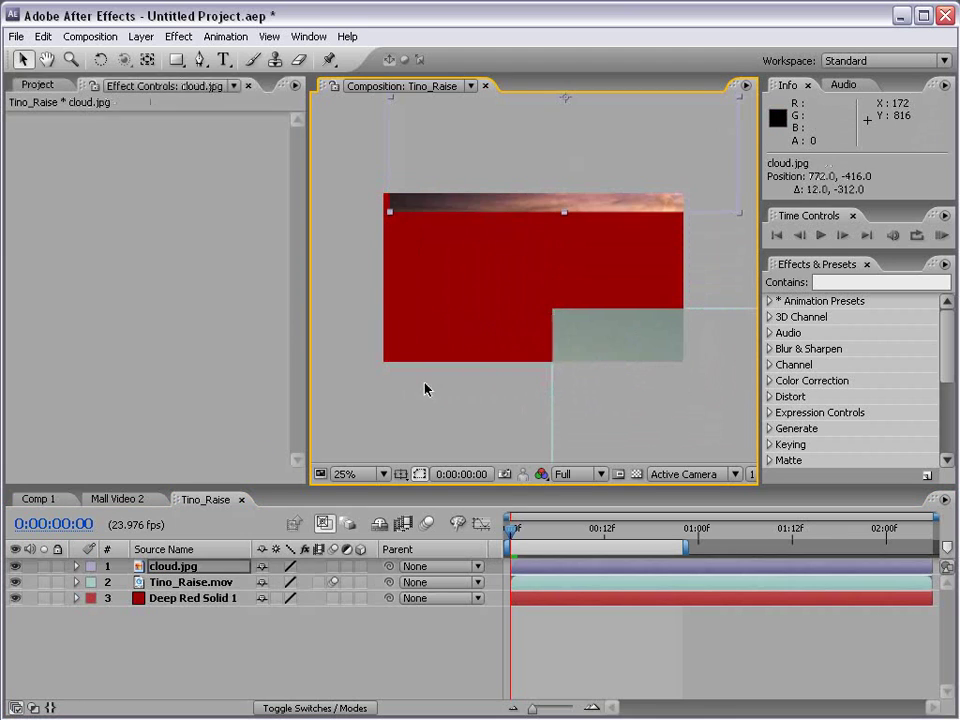
{"action": "left_click_drag", "start_coordinate": [597, 376], "coordinate": [506, 366]}
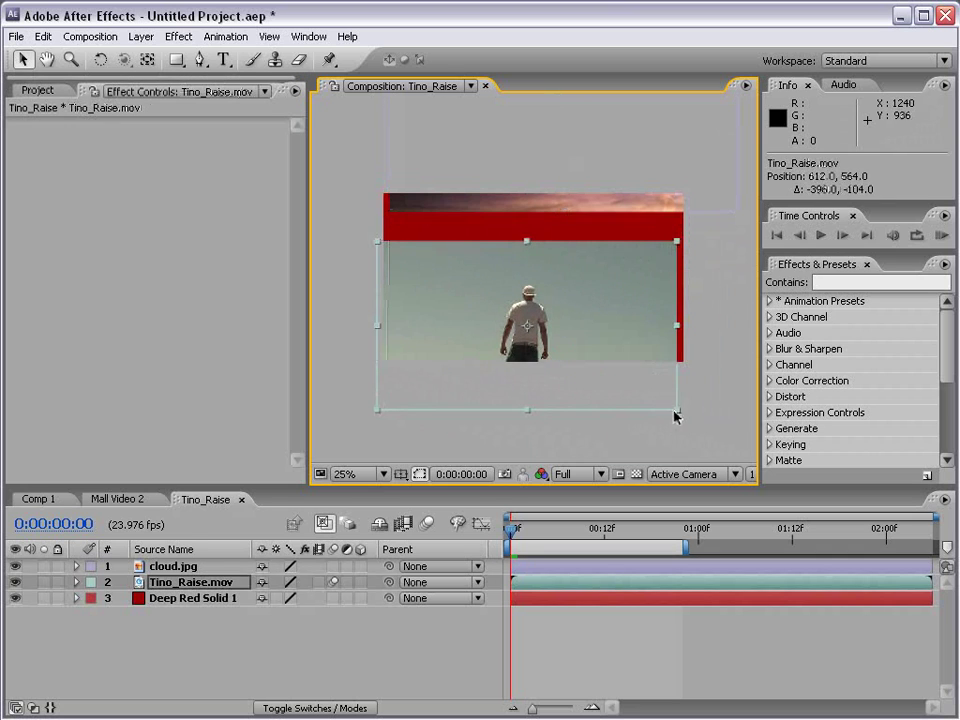
Scale down Tino_Raise.mov and cloud.jpg and place them side by side over the red solid, the video at about 356, 388
{"action": "left_click_drag", "start_coordinate": [679, 410], "coordinate": [480, 288]}
{"action": "left_click", "coordinate": [523, 210]}
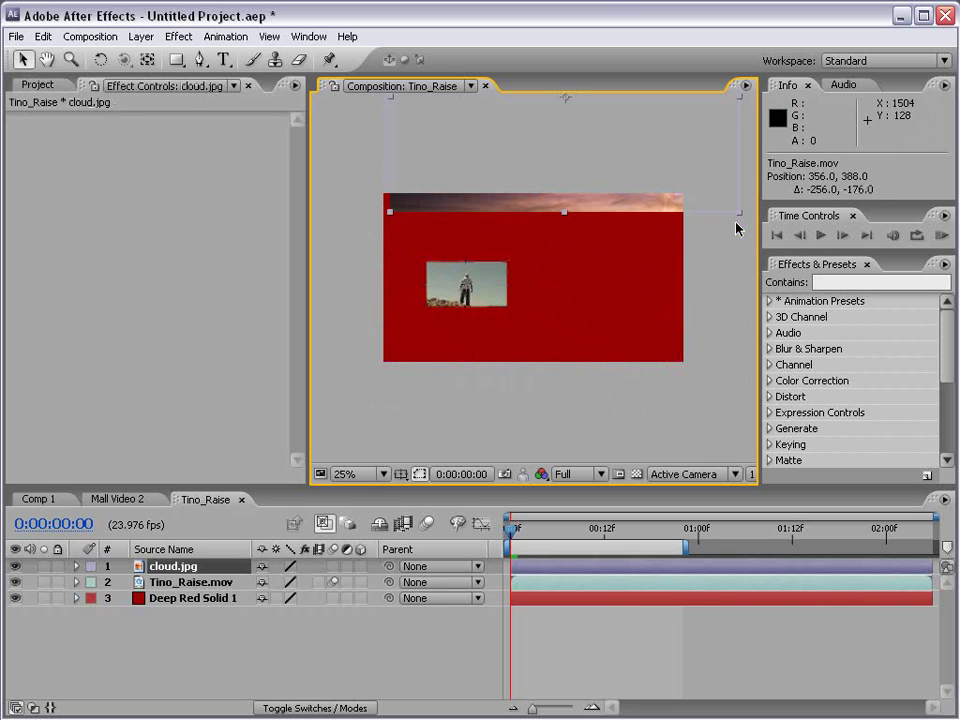
{"action": "left_click_drag", "start_coordinate": [741, 213], "coordinate": [605, 301]}
{"action": "left_click", "coordinate": [598, 379]}
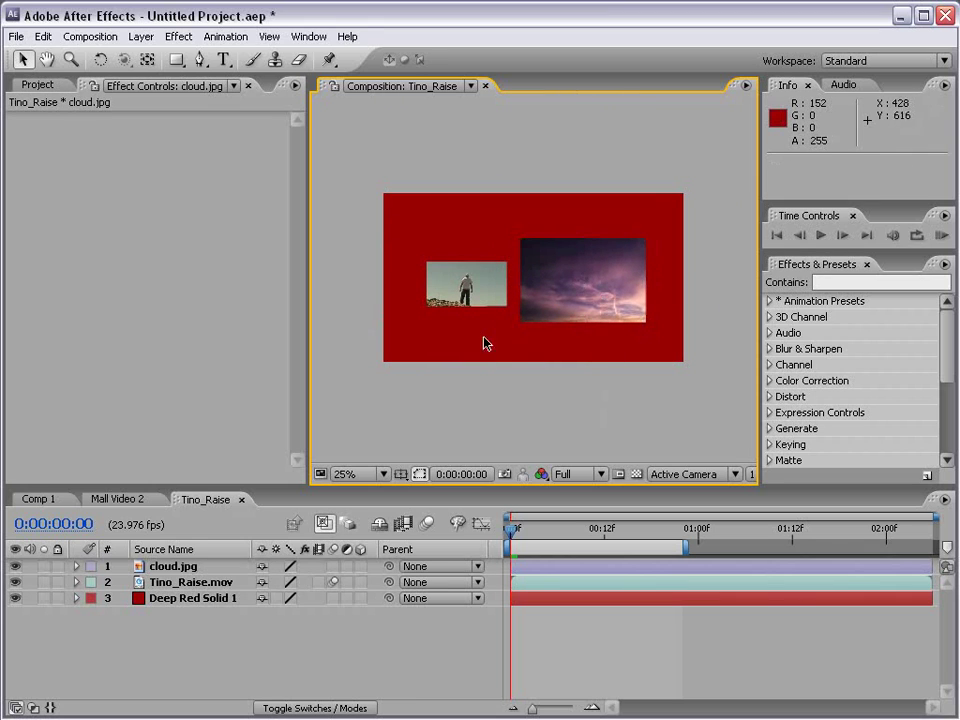
{"action": "key", "text": "period"}
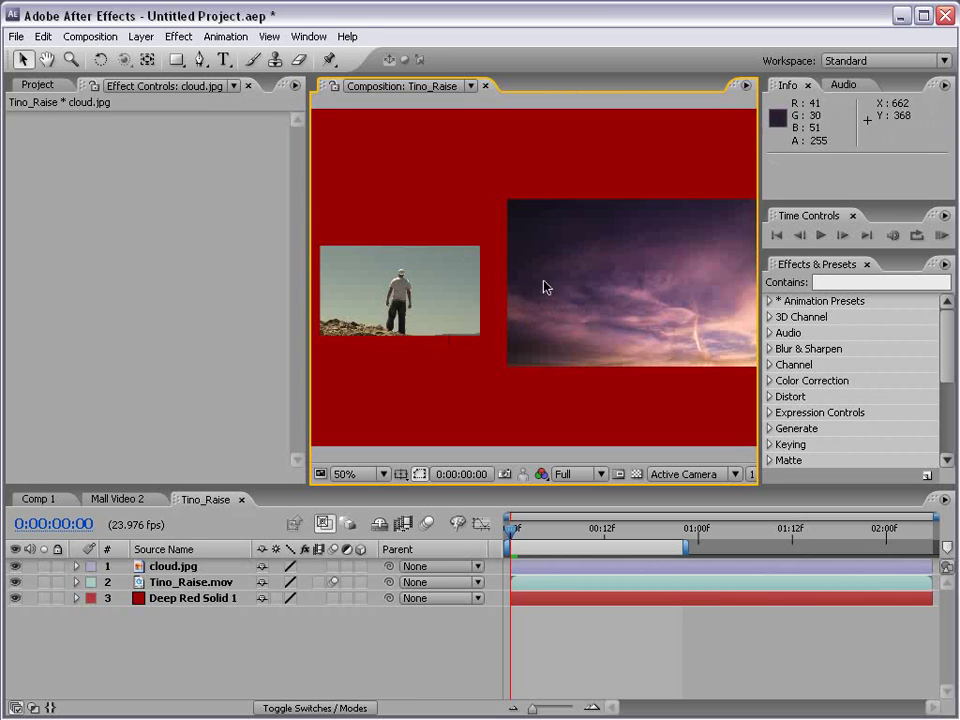